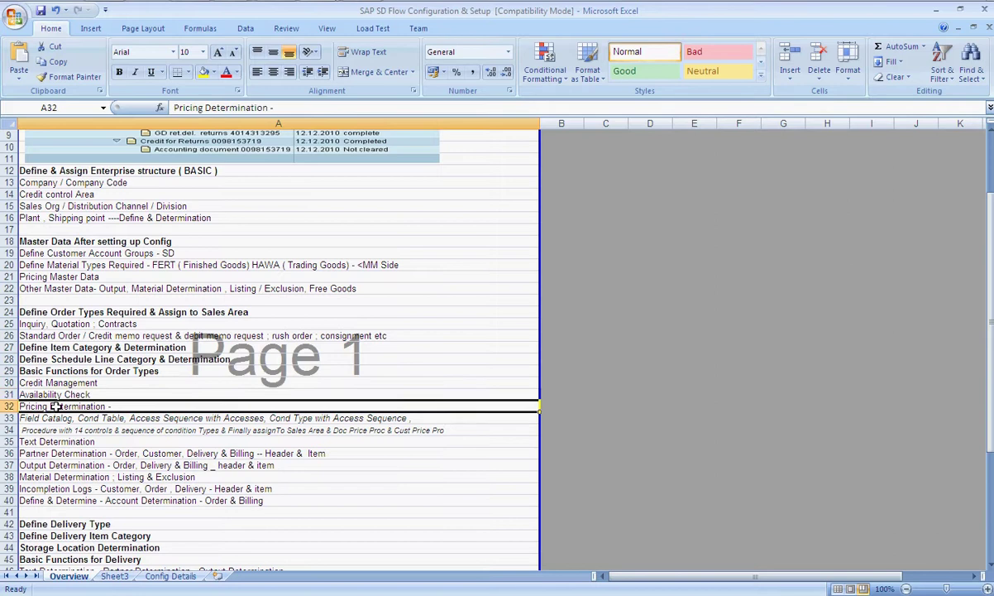
- Review the order basic functions from Text Determination through Incompletion Logs in the overview worksheet
left_click(49, 441)
left_click(47, 453)
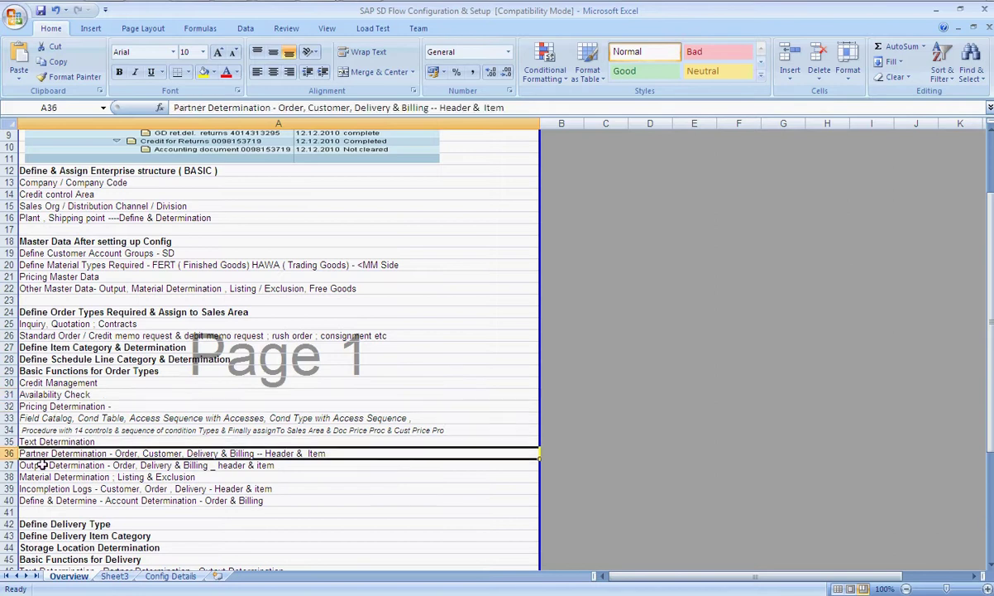
left_click(45, 465)
left_click(41, 477)
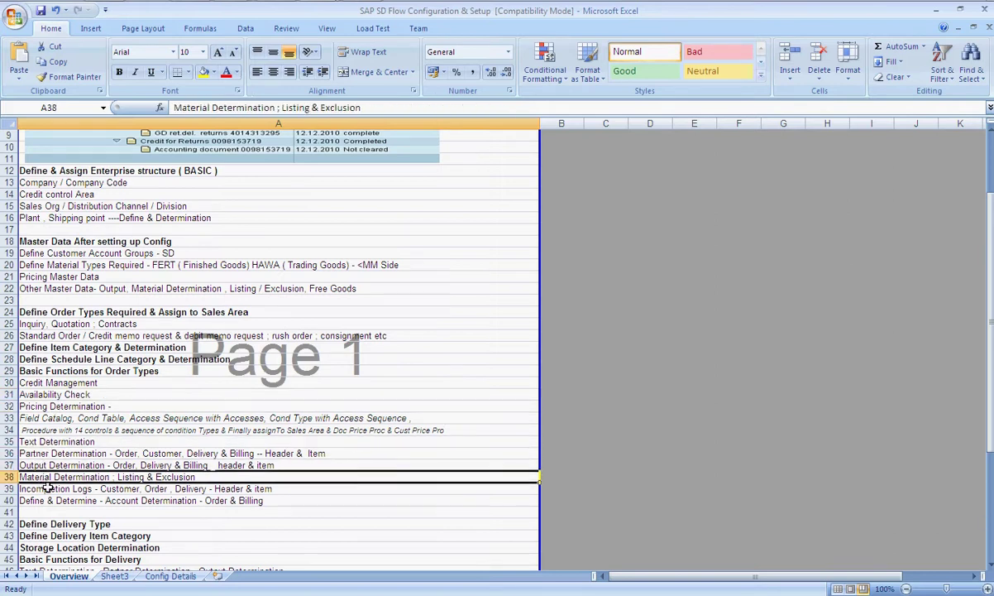
left_click(47, 488)
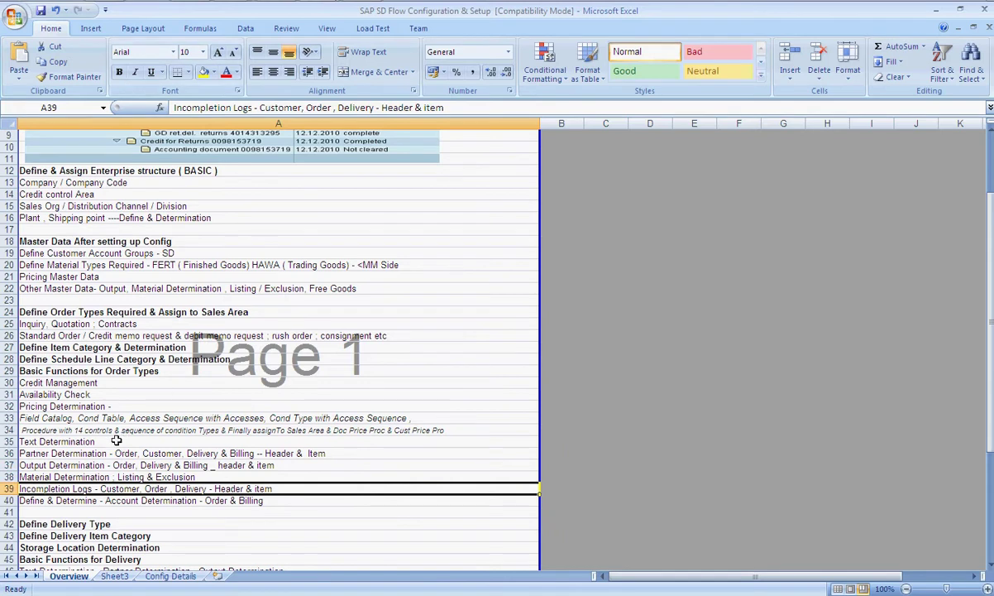
- Switch to the SAP Display IMG session and open Define Incompleteness Procedures under Sales and Distribution, Basic Functions, Log of Incomplete Items
left_click(232, 2)
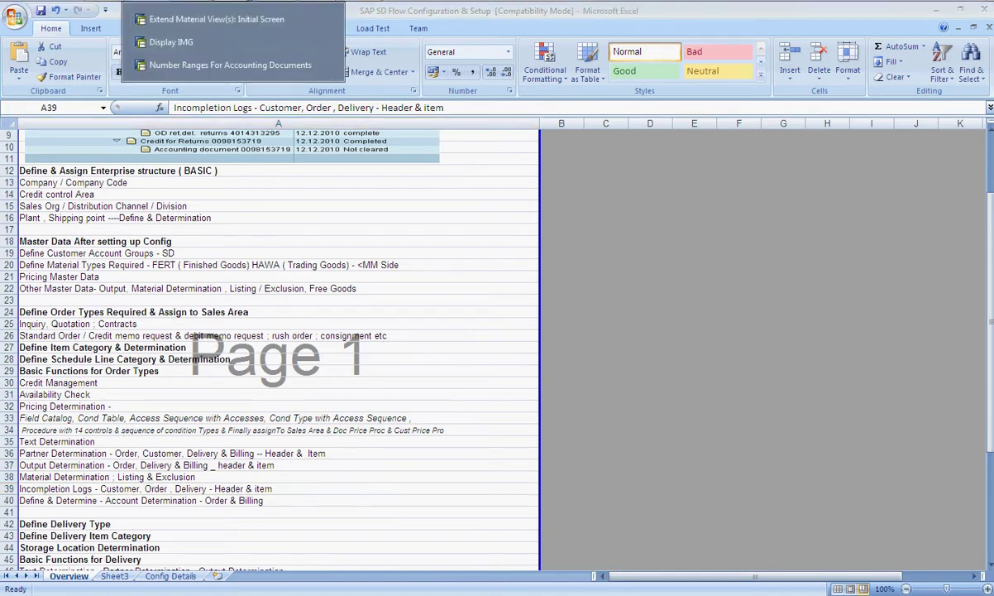
left_click(202, 45)
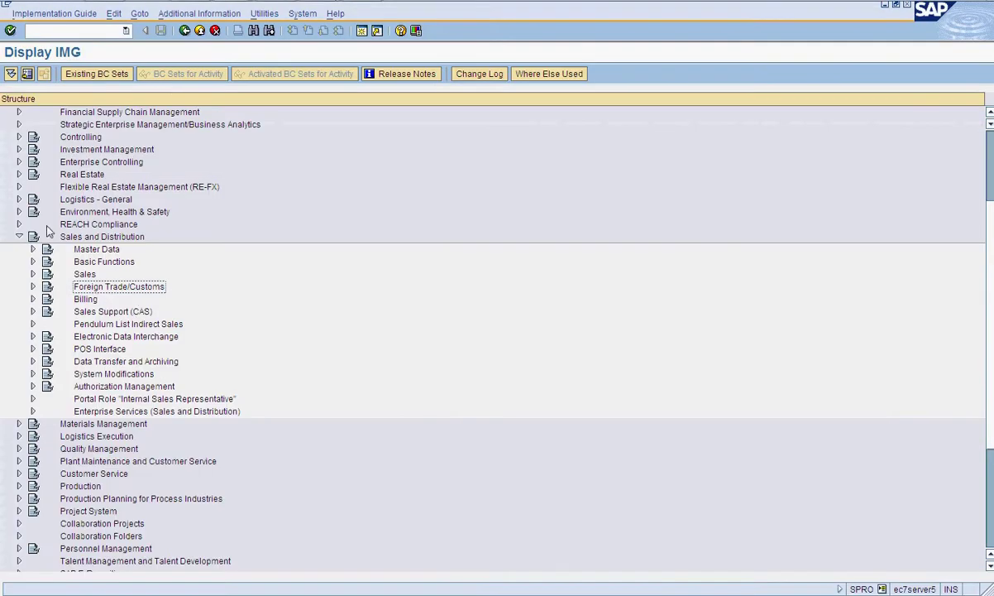
left_click(33, 261)
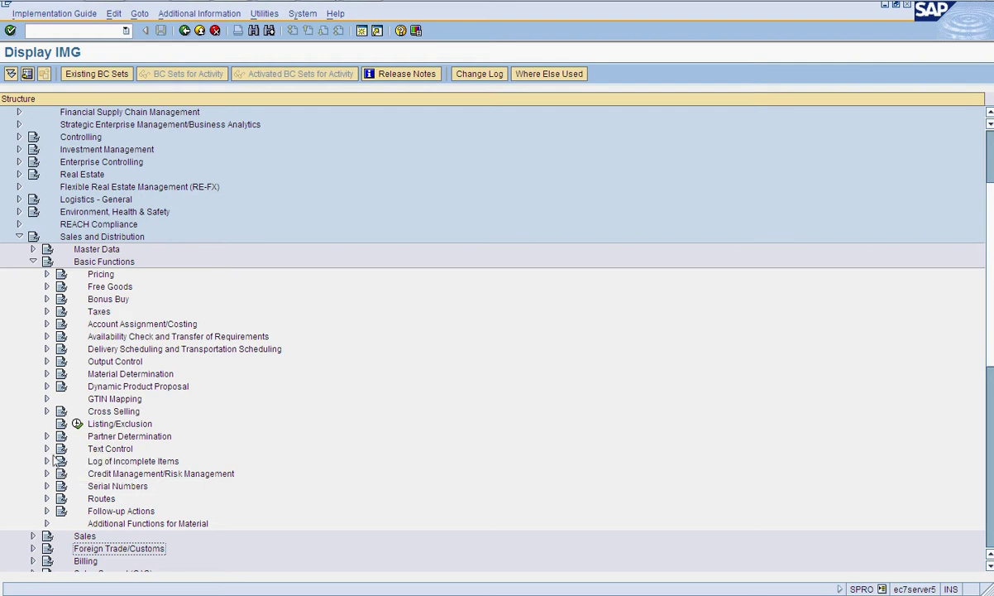
left_click(46, 461)
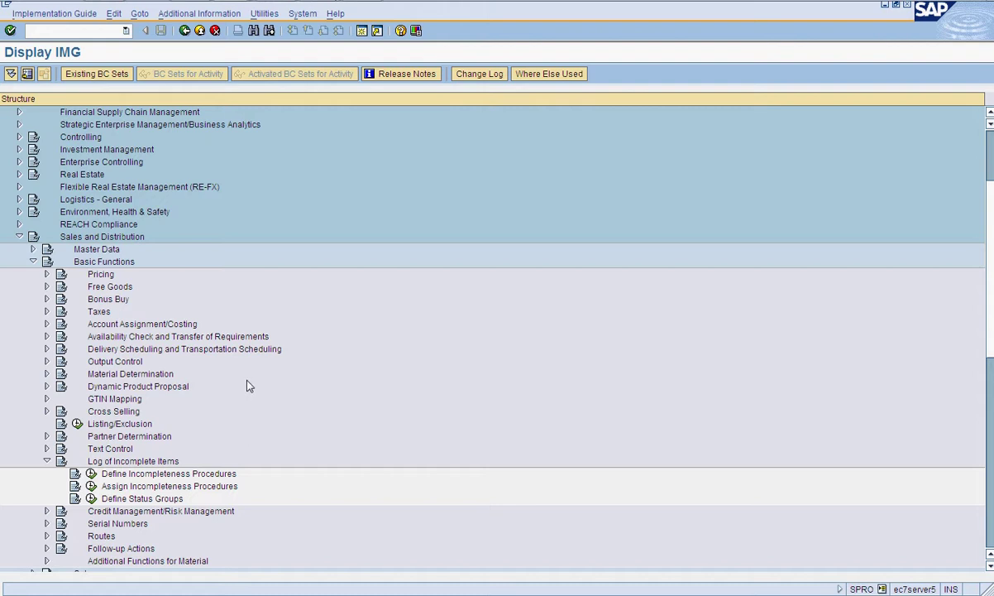
left_click(91, 474)
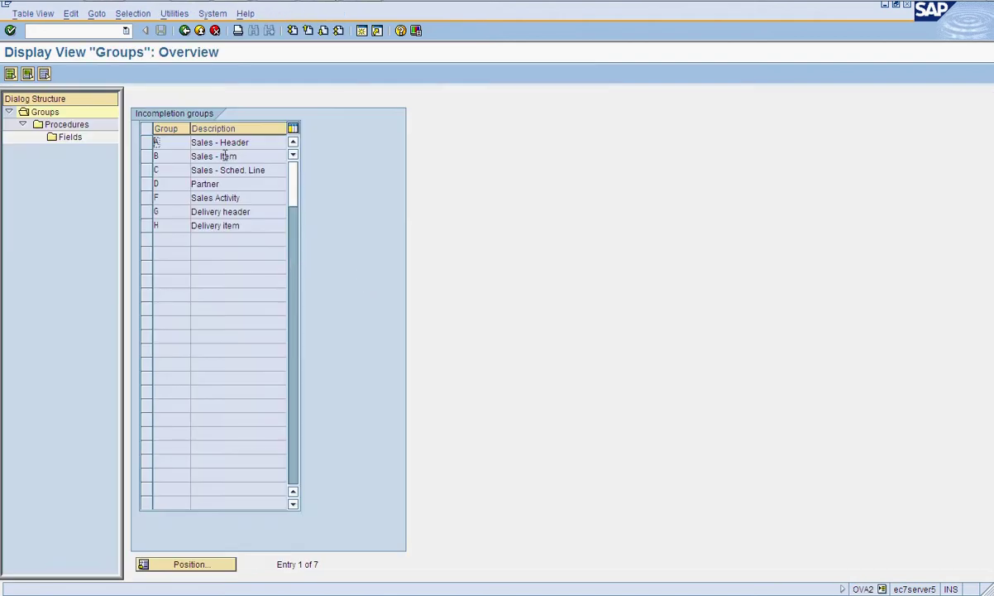
- Examine the sales header, sales item and schedule line entries among the incompletion groups
left_click(252, 144)
left_click_drag(248, 143, 191, 153)
left_click(236, 154)
left_click(259, 171)
left_click_drag(259, 170, 185, 170)
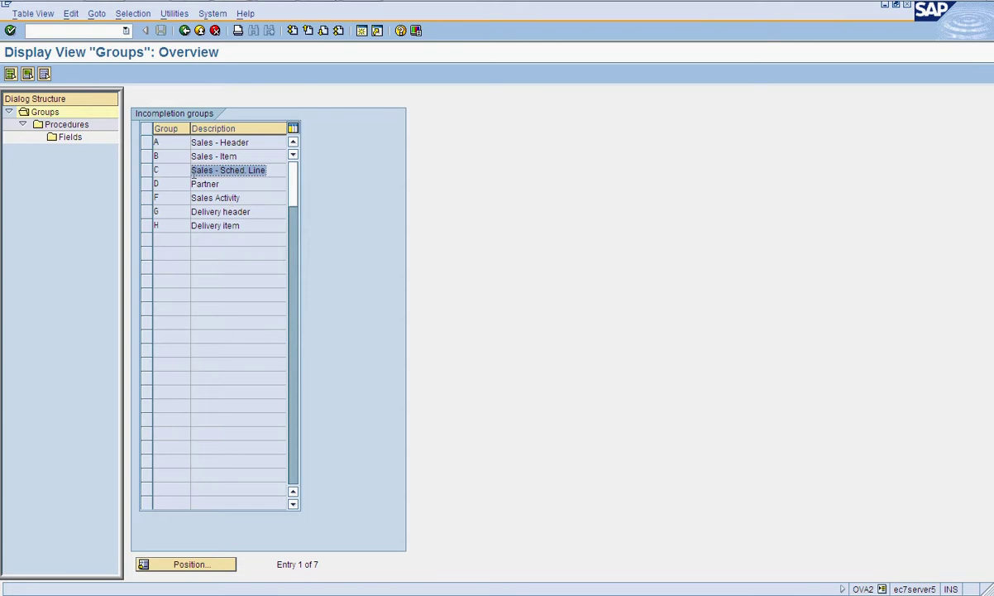
- Open the procedures of incompletion group A, Sales - Header, and look through the existing entries
left_click(144, 146)
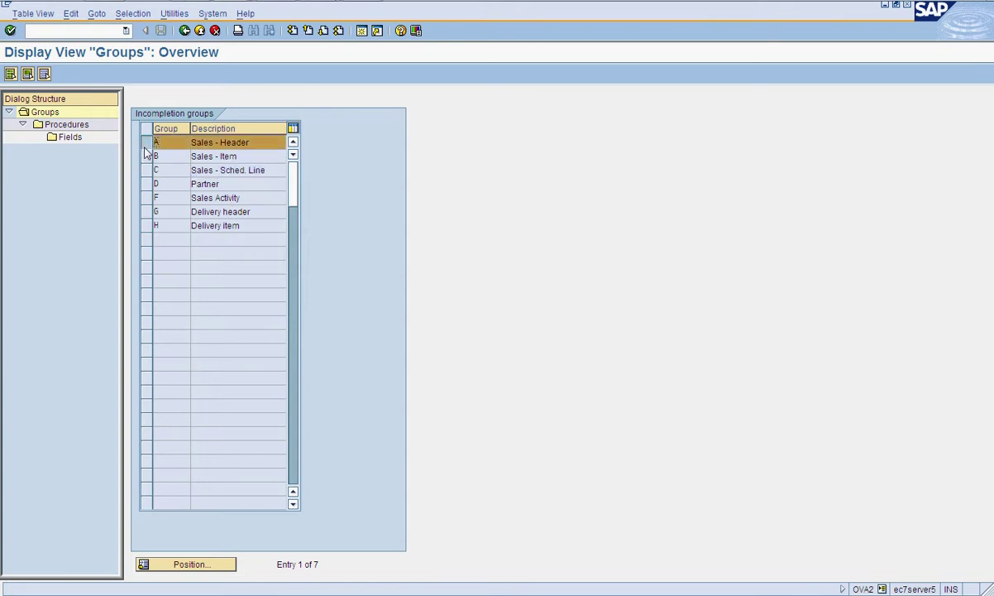
left_click(72, 128)
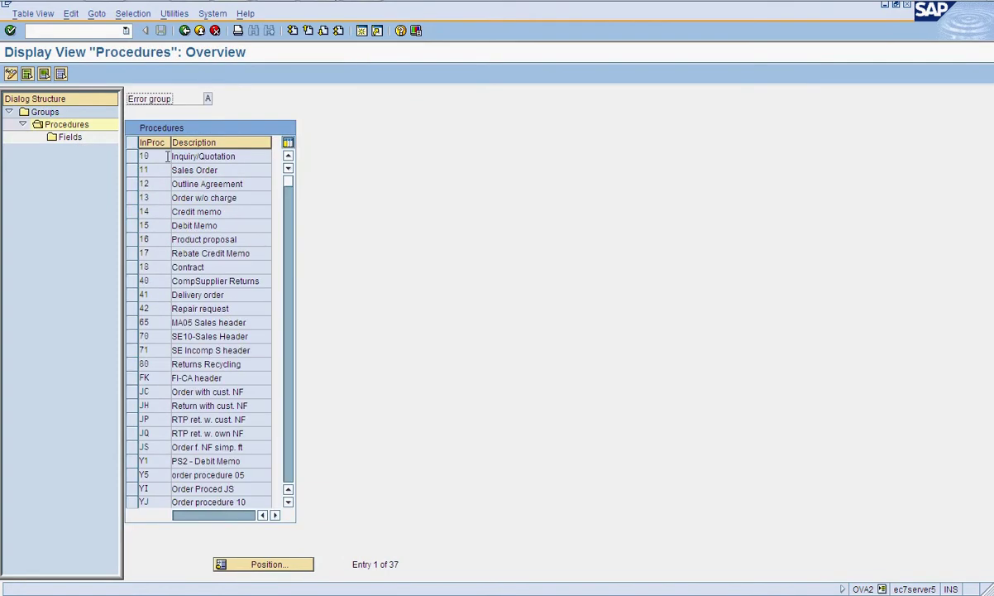
left_click(208, 99)
scroll(269, 336, "down", 9)
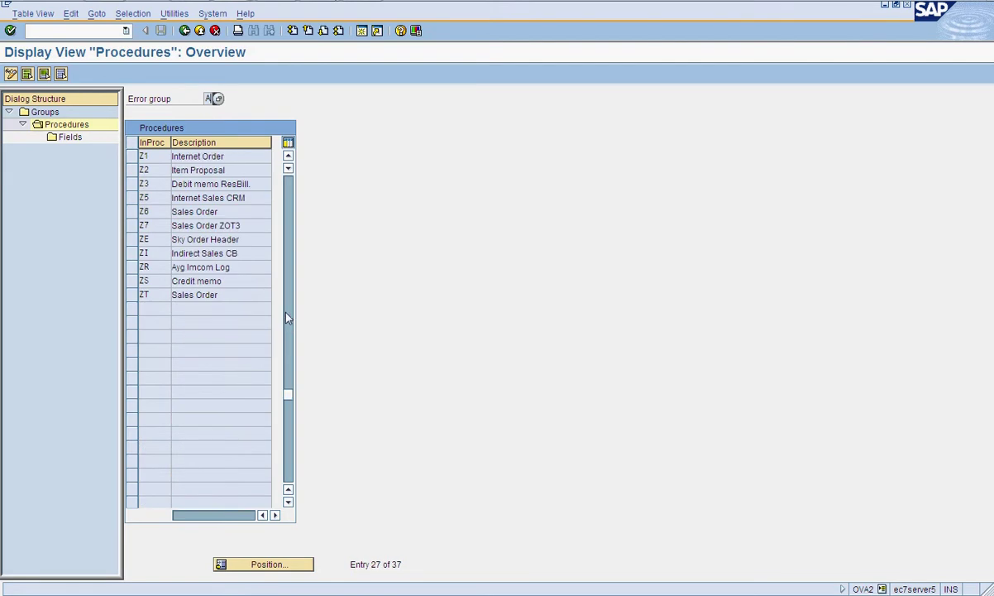
- Switch to change mode and add procedure ZC with the description "SAB Incompletion Pro"
left_click(11, 74)
left_click(51, 75)
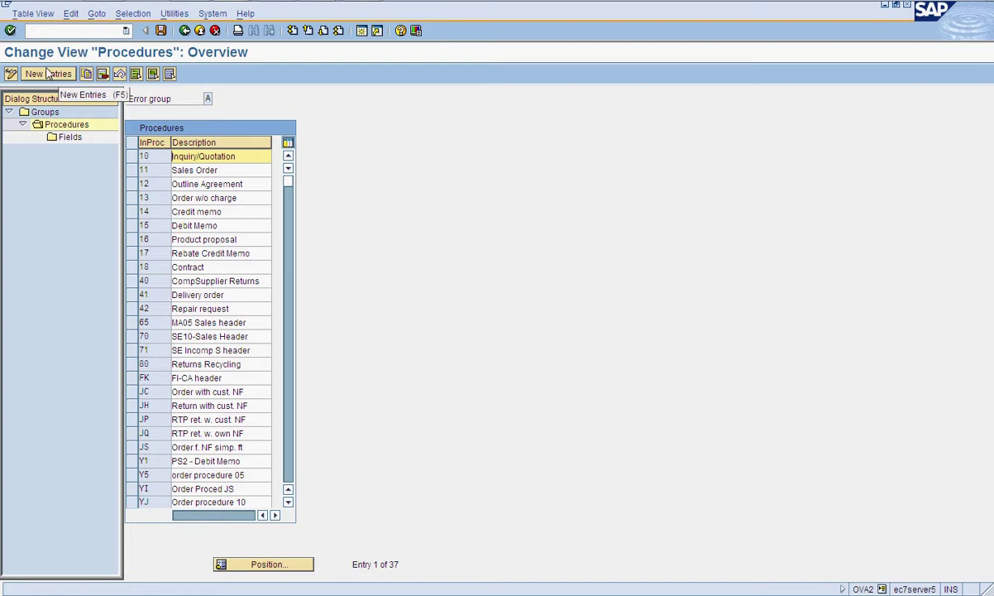
type("z")
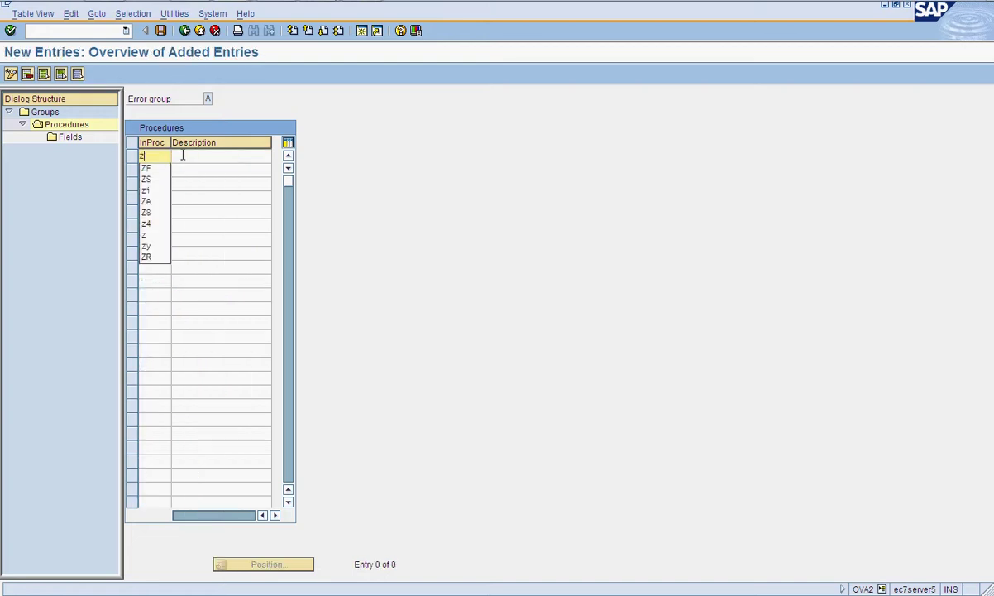
type("c")
left_click(193, 157)
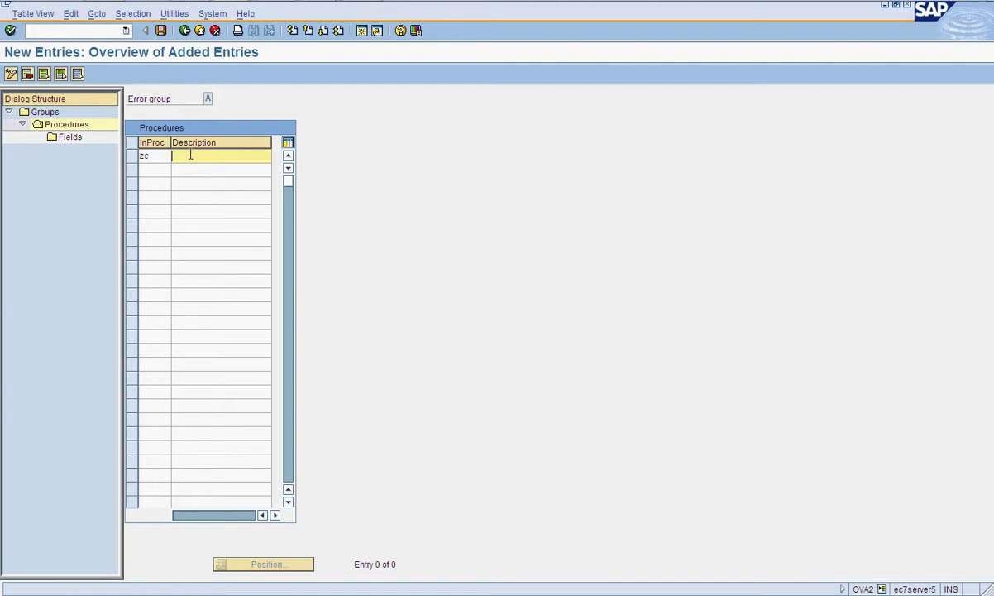
type("SAB Incompletion Pro")
key("Return")
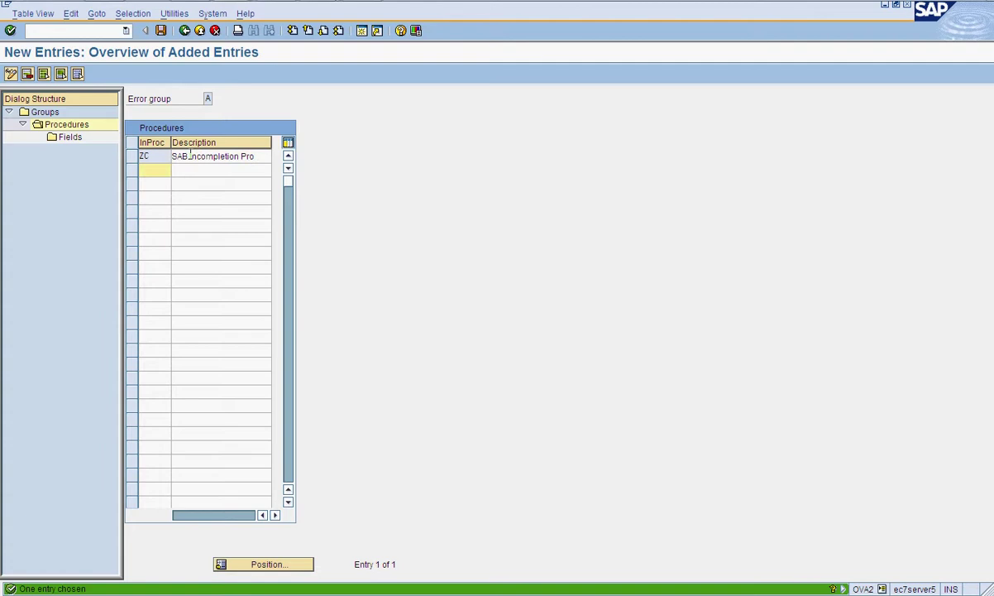
- Open the fields of procedure ZC and start a new entry with table VBAK, Sales: Header data
left_click(133, 155)
left_click(77, 139)
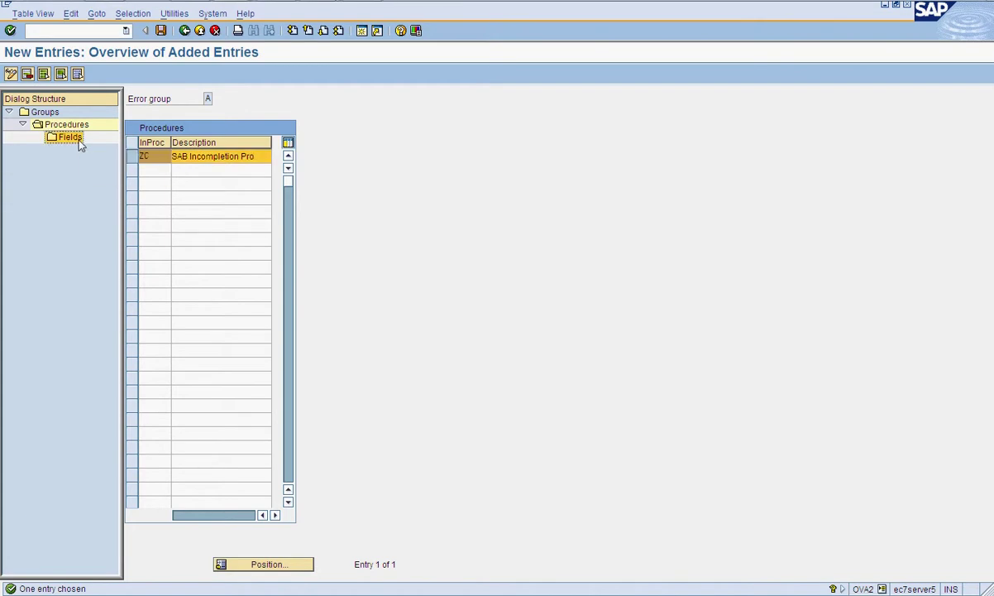
double_click(79, 141)
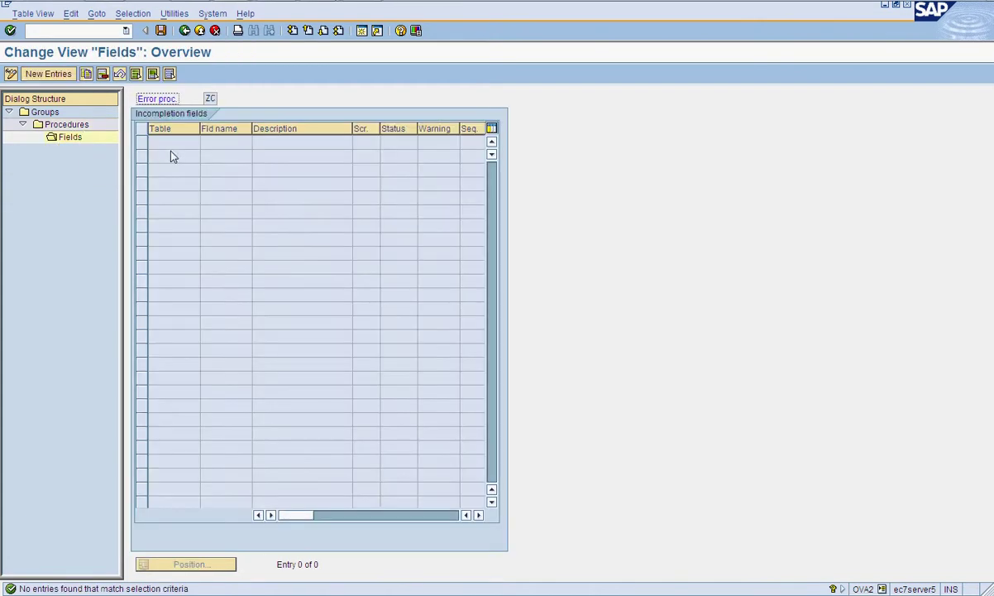
left_click(51, 75)
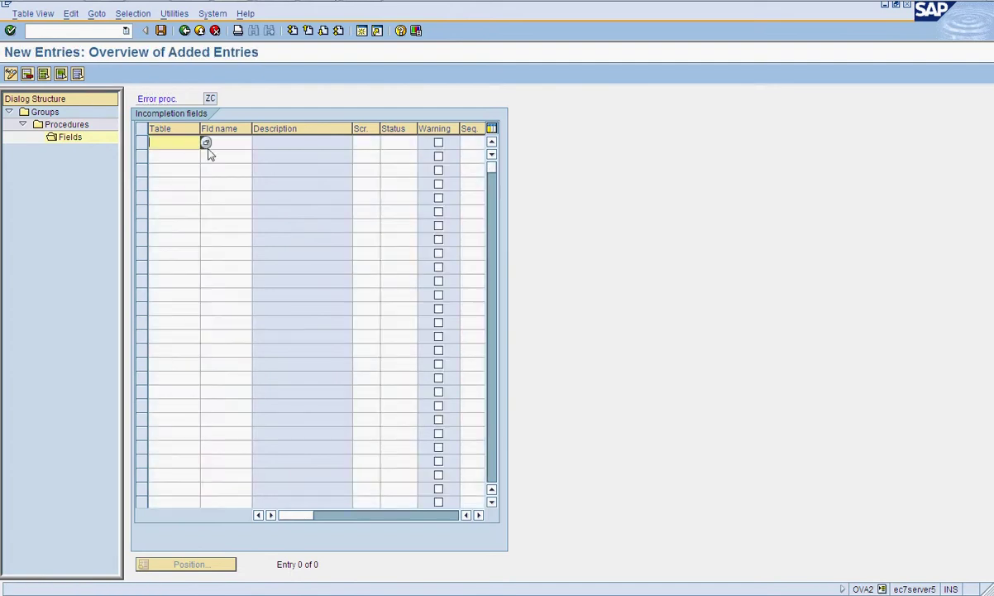
left_click(206, 144)
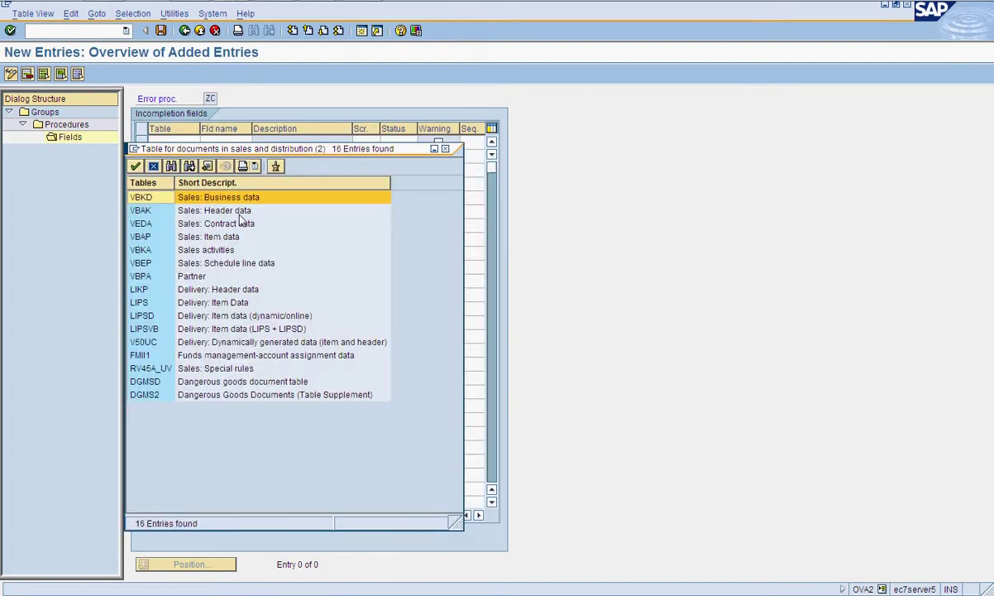
left_click(243, 212)
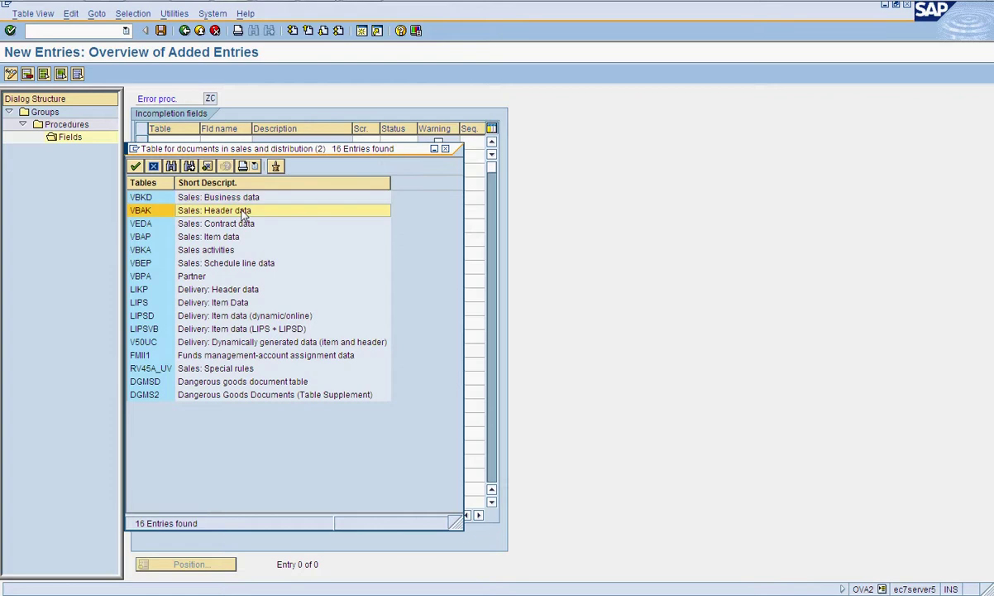
double_click(243, 212)
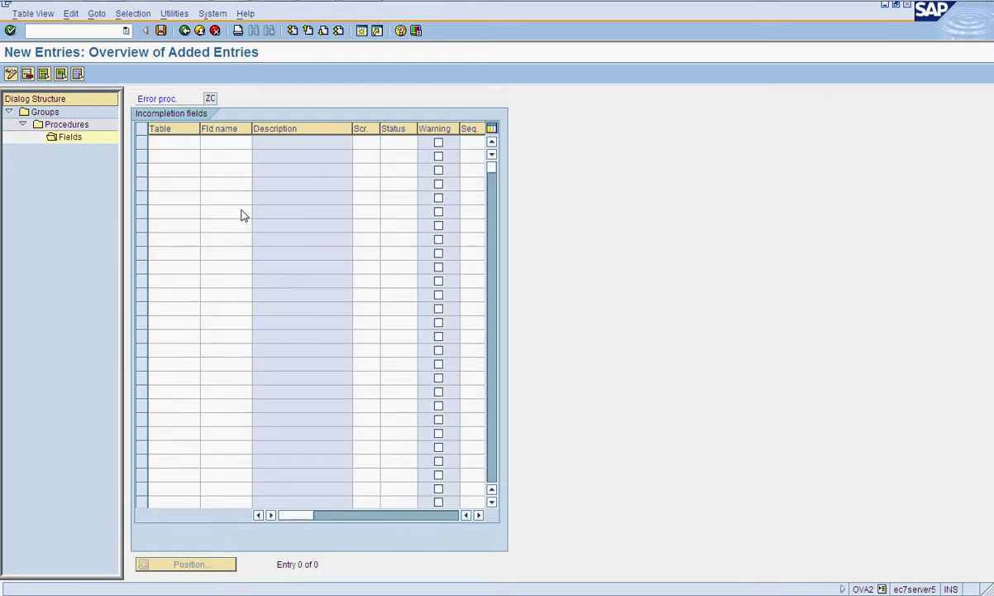
- Choose AUGRU as the VBAK field name for the new incompletion entry and confirm it
left_click(257, 143)
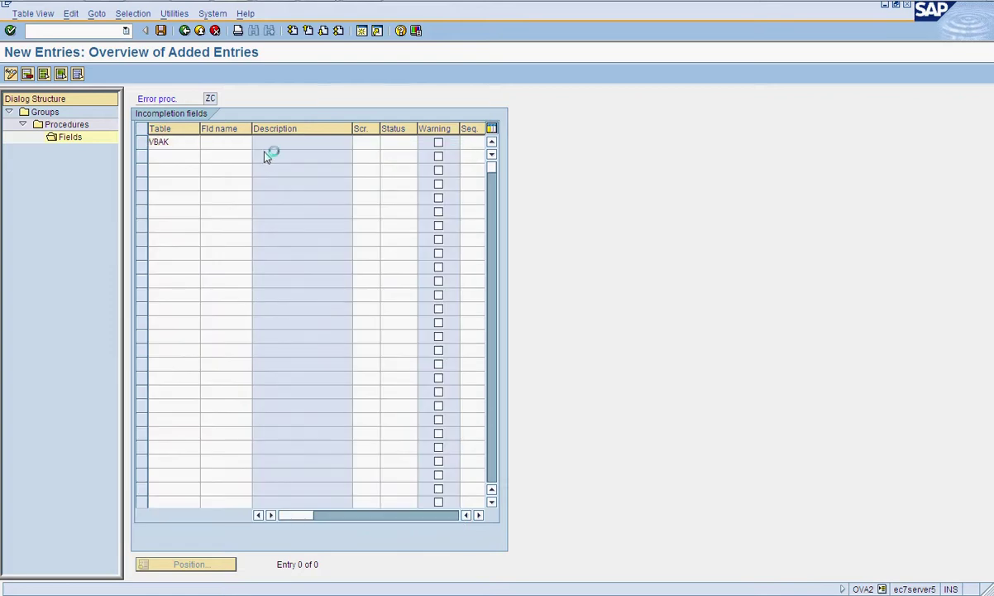
scroll(238, 273, "down", 7)
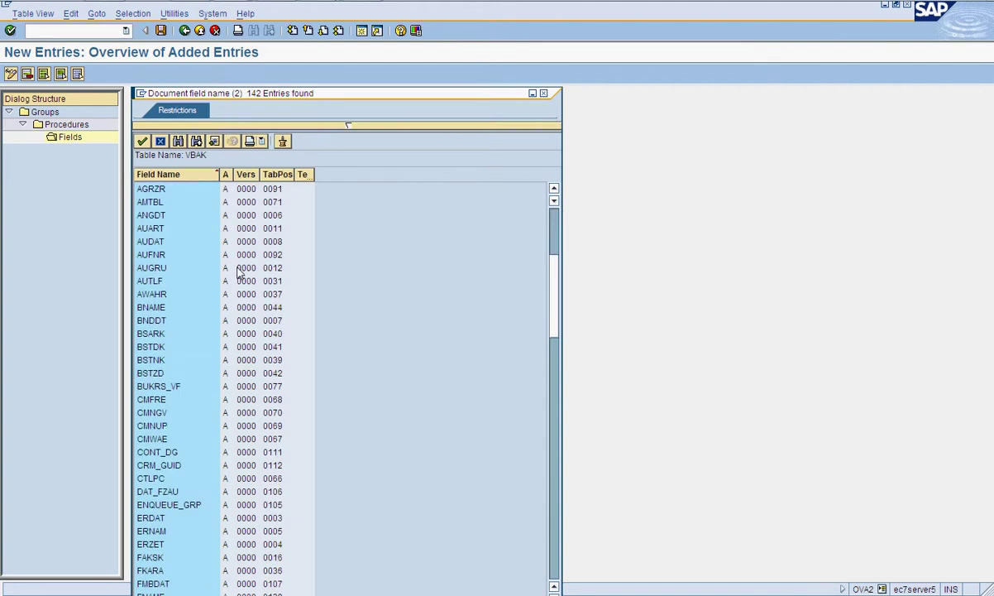
scroll(239, 273, "down", 4)
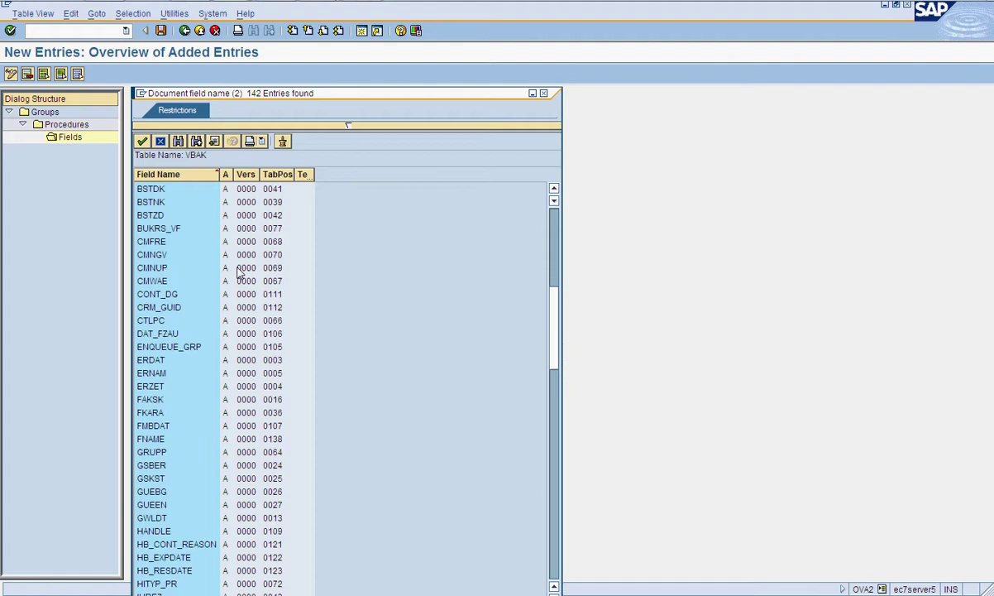
scroll(238, 273, "down", 10)
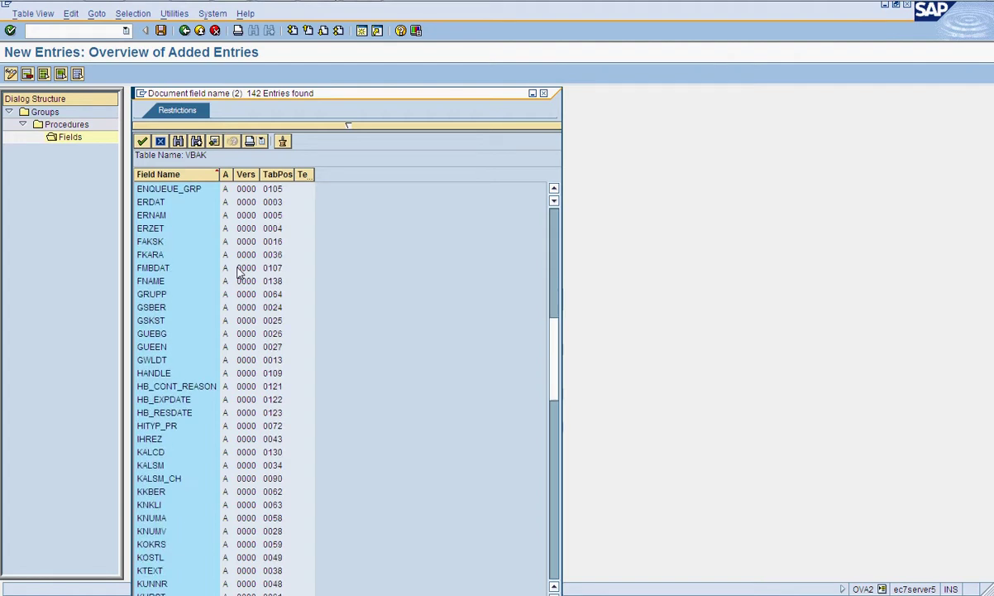
scroll(239, 273, "up", 6)
scroll(238, 273, "down", 3)
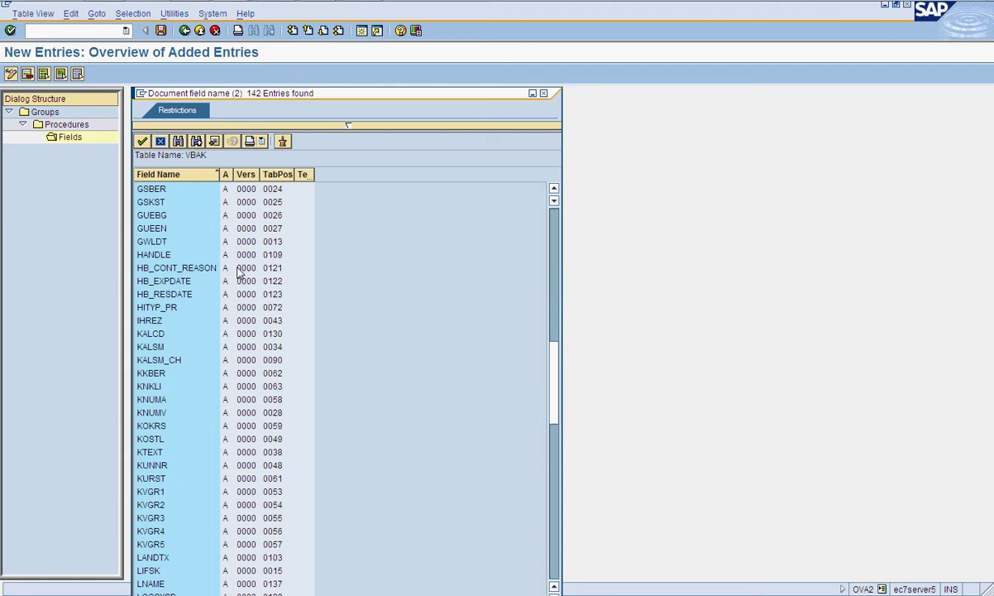
scroll(238, 273, "up", 9)
scroll(239, 273, "up", 1)
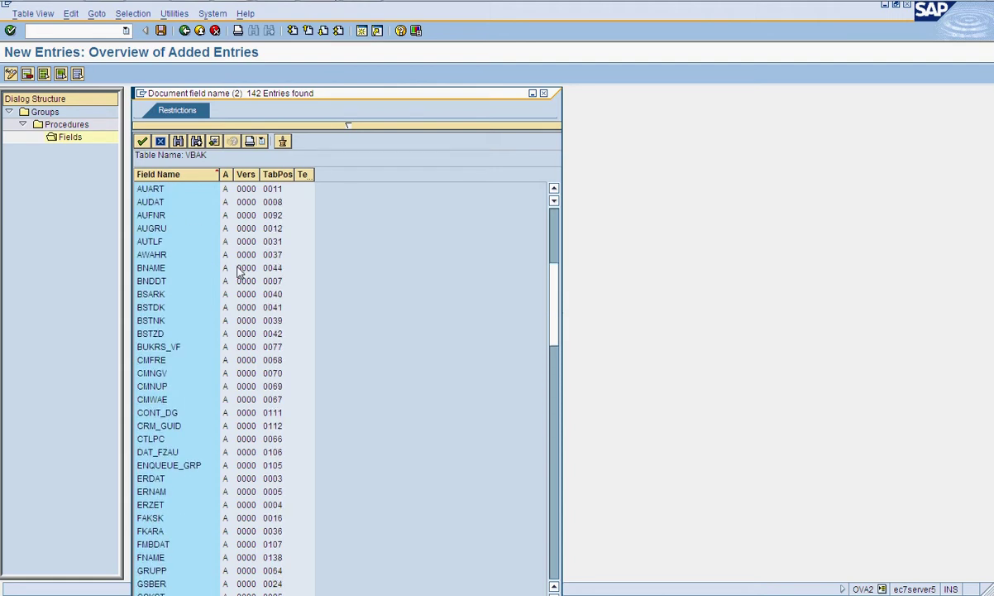
double_click(165, 231)
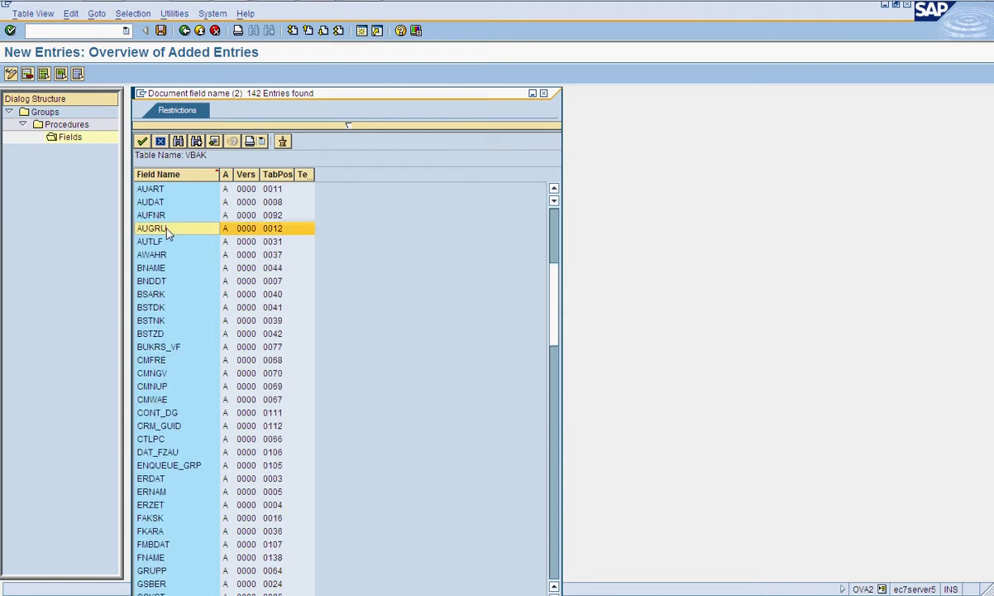
key("Return")
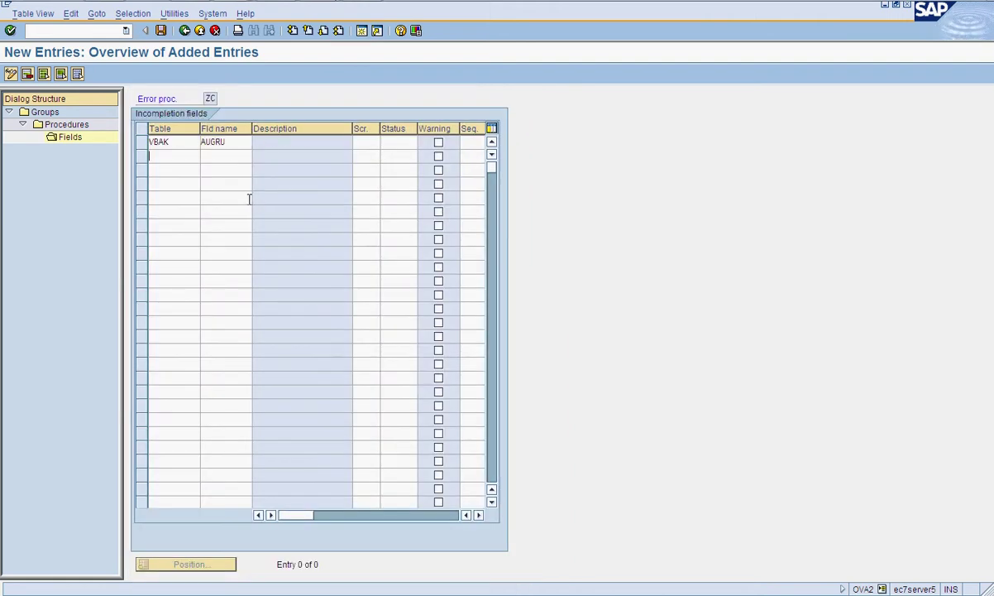
left_click(288, 141)
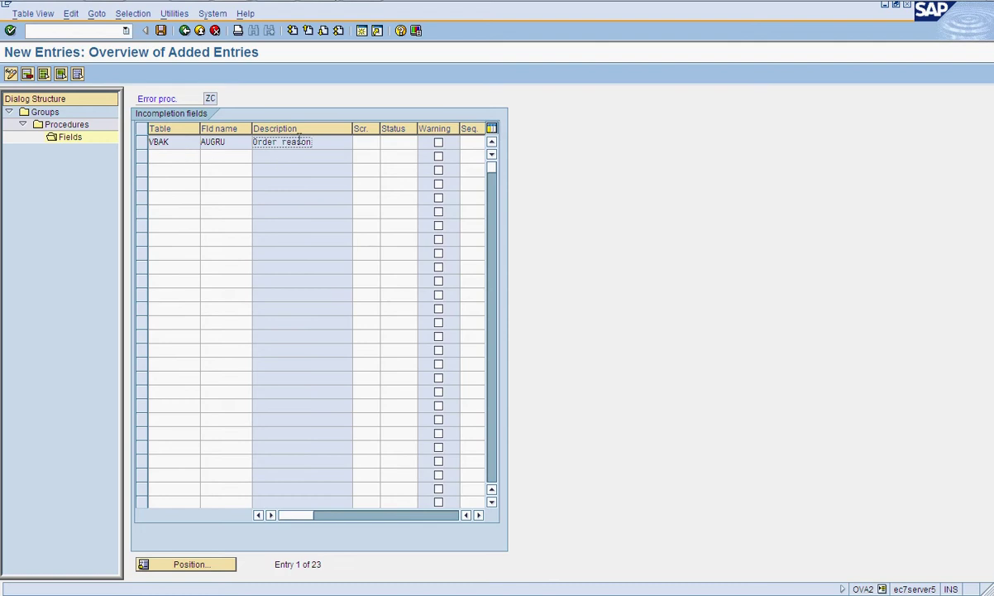
- Assign status group 01 to the order reason field and save the incompletion procedure
left_click(403, 144)
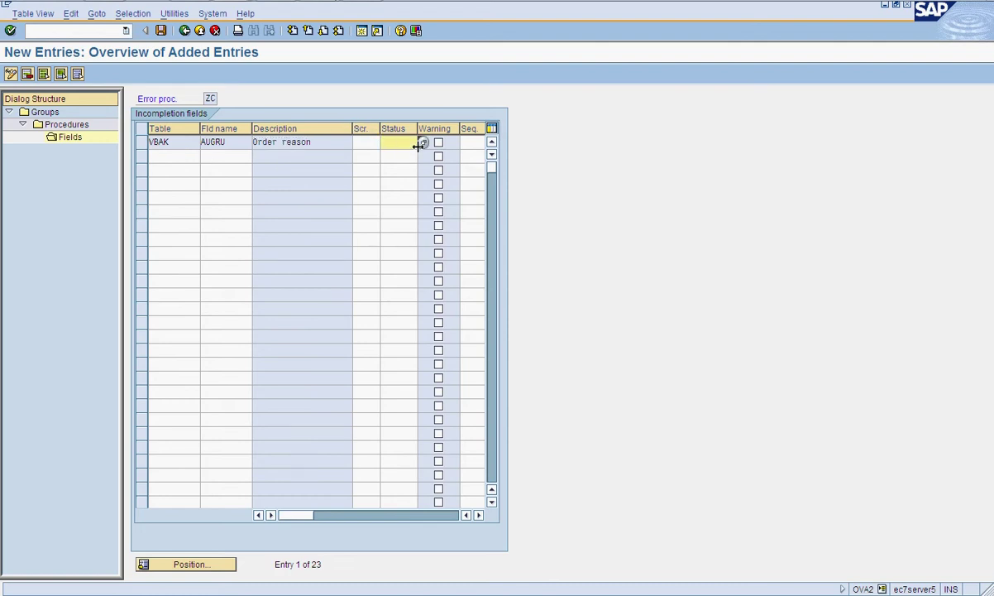
left_click(423, 143)
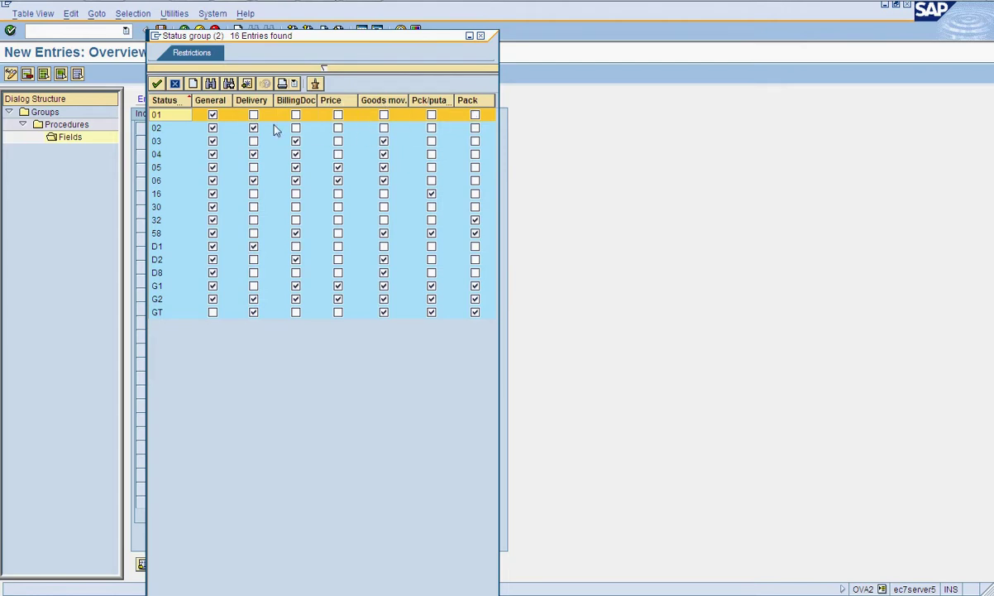
double_click(180, 120)
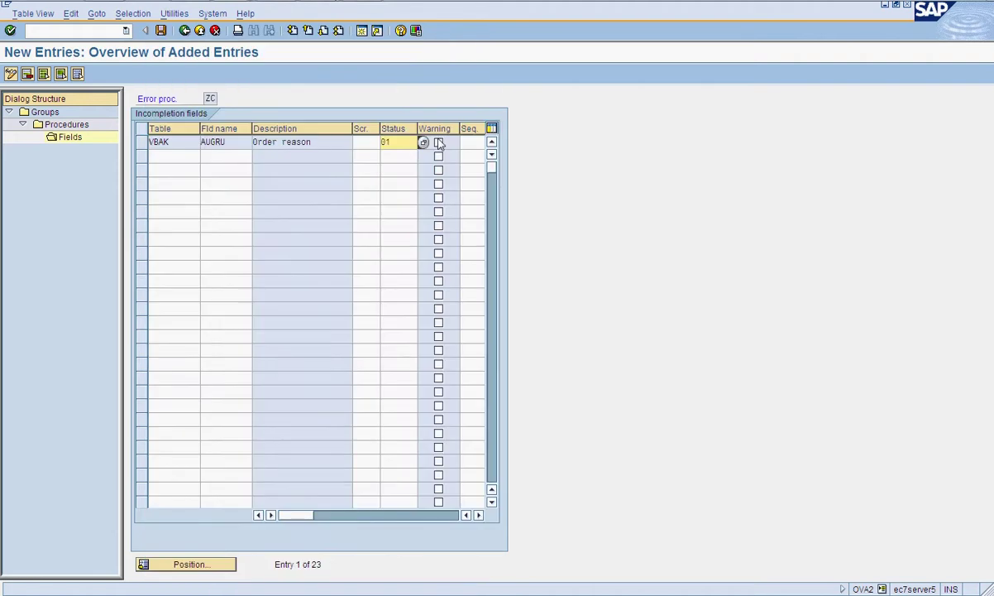
left_click(161, 32)
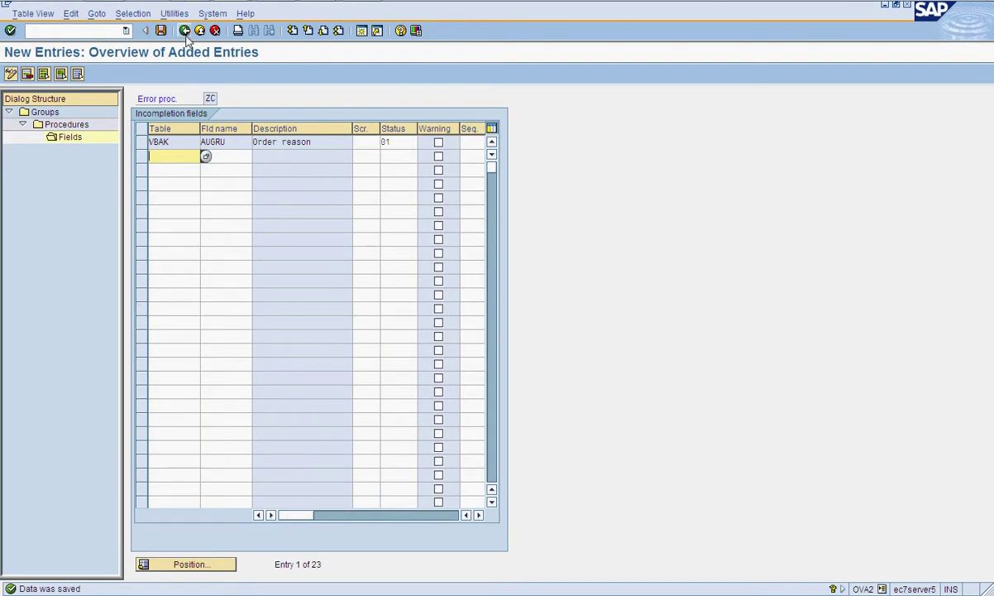
- Leave the procedure definition and open the assignment of incompleteness procedures to the sales document types
left_click(186, 36)
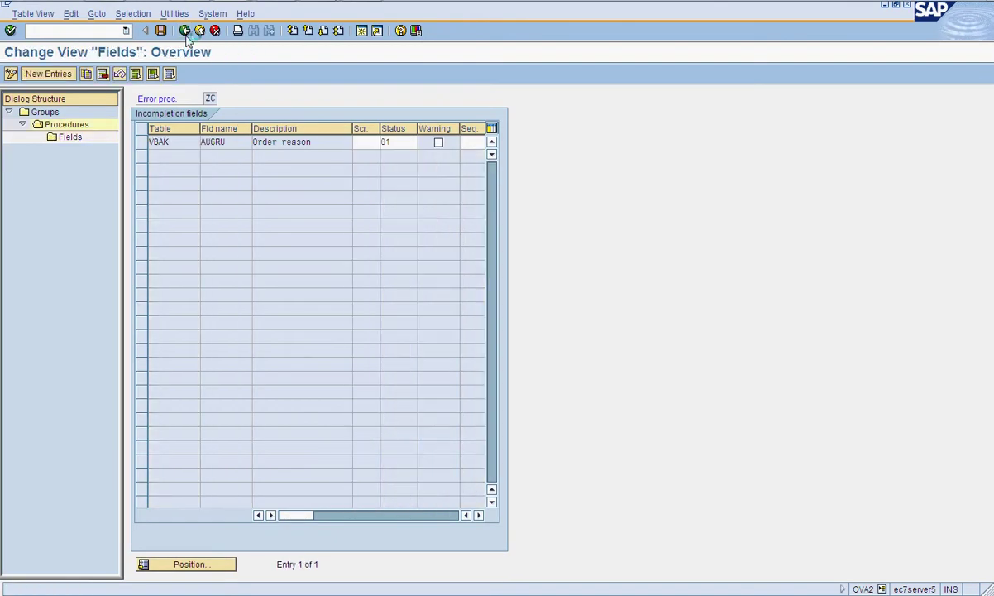
left_click(185, 37)
left_click(185, 37)
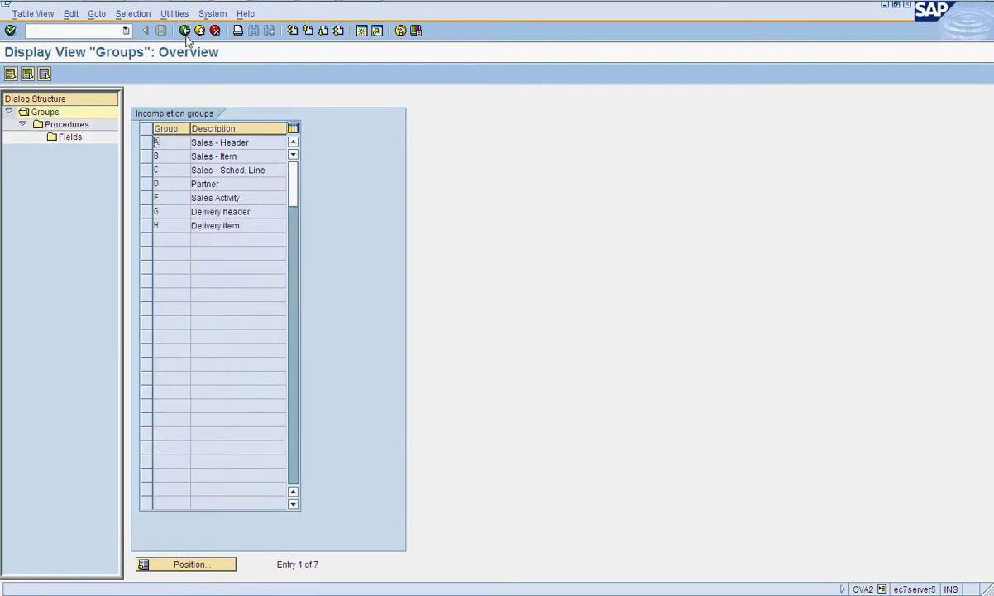
left_click(185, 36)
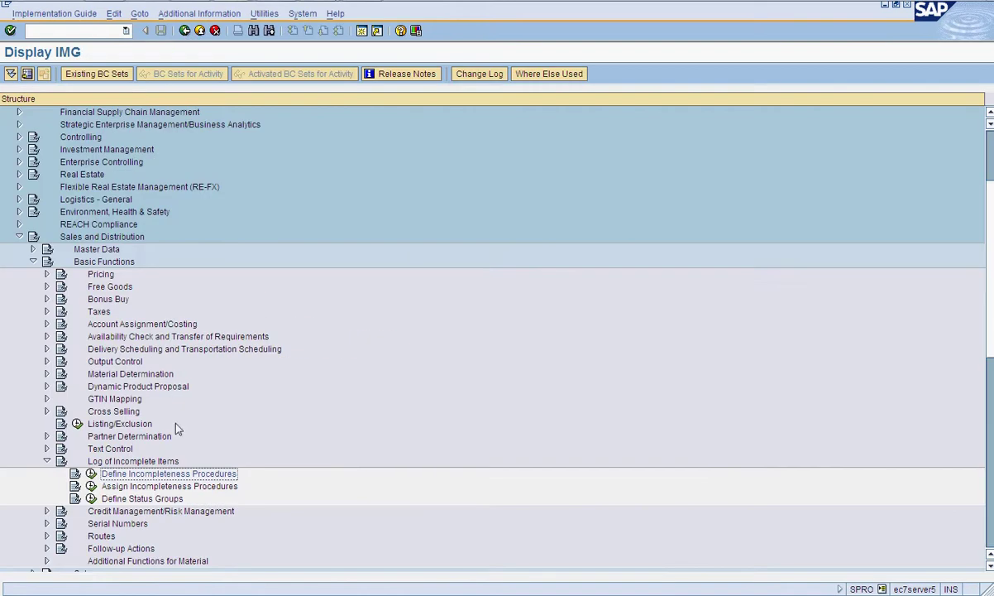
left_click(92, 487)
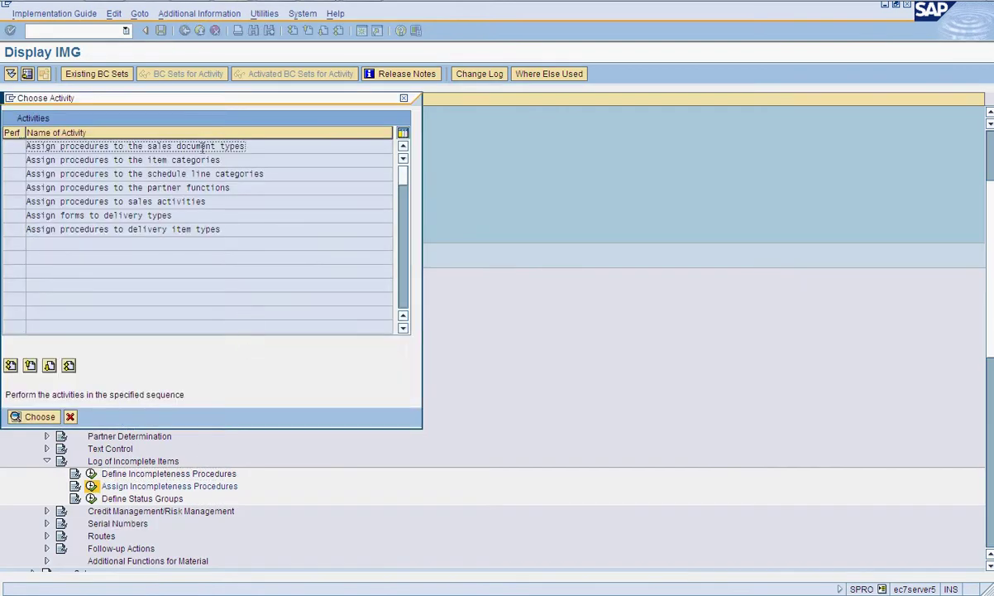
double_click(202, 146)
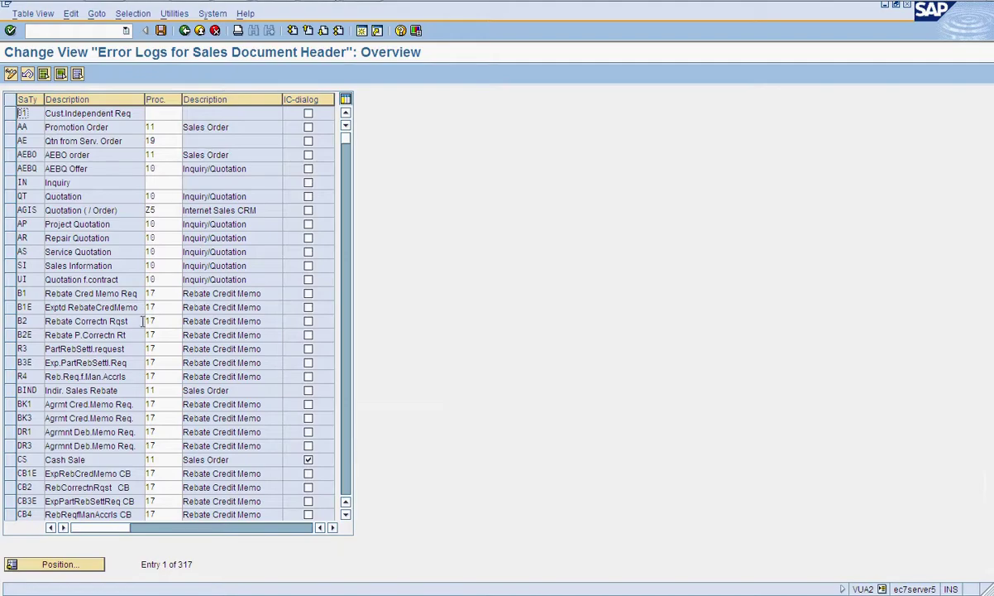
- Find sales document type ZBOR, SAB Standard Order, and assign it the procedure ZC SAB Incompletion Pro
left_click(89, 566)
type("z")
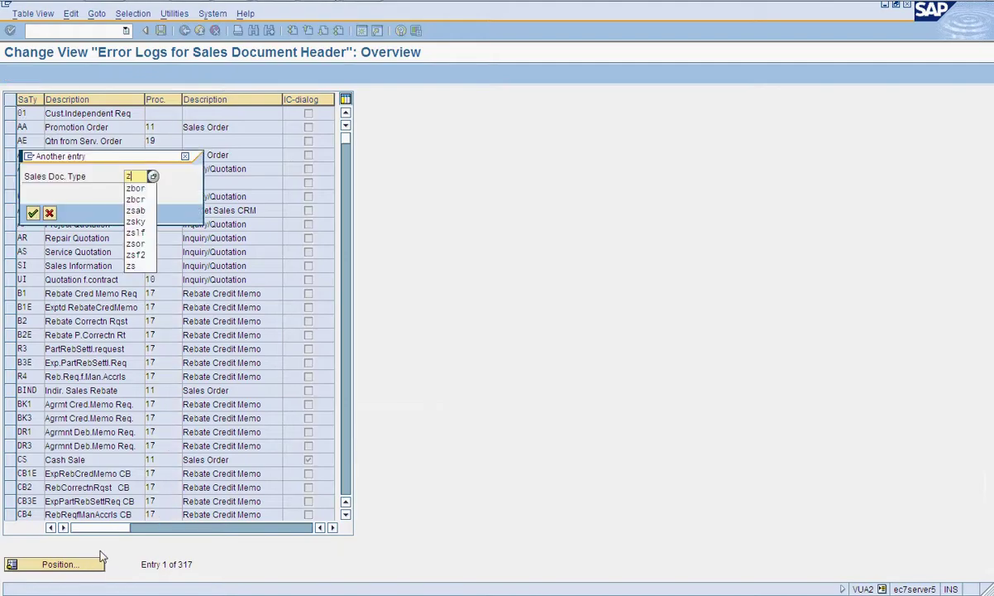
type("b")
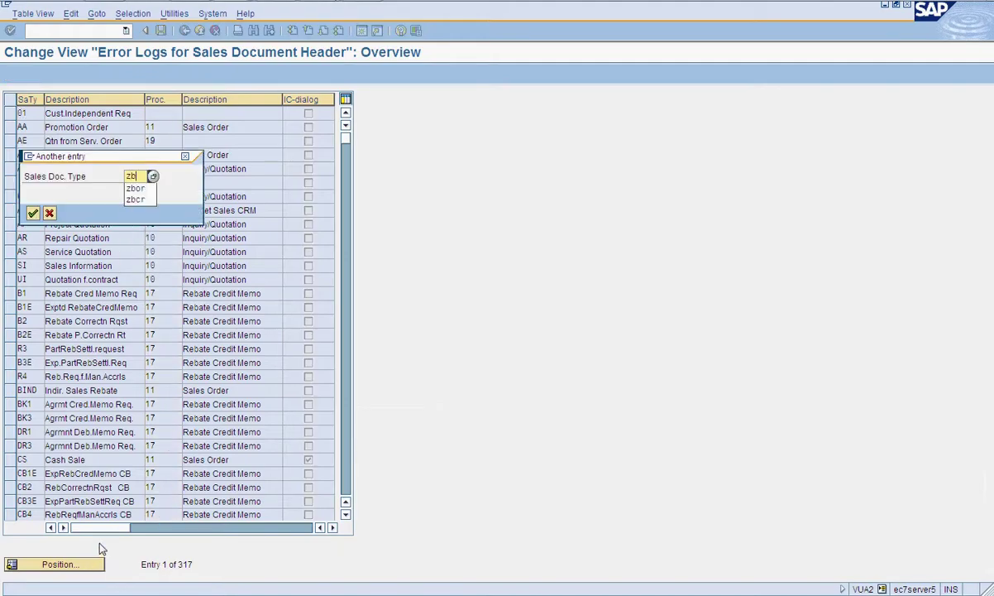
type("or")
key("Return")
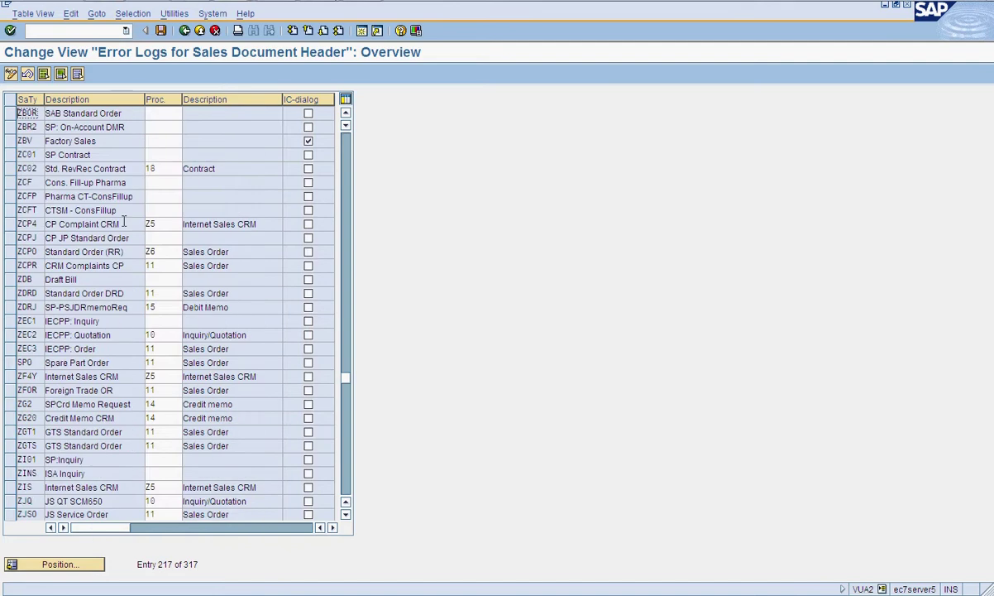
left_click(162, 113)
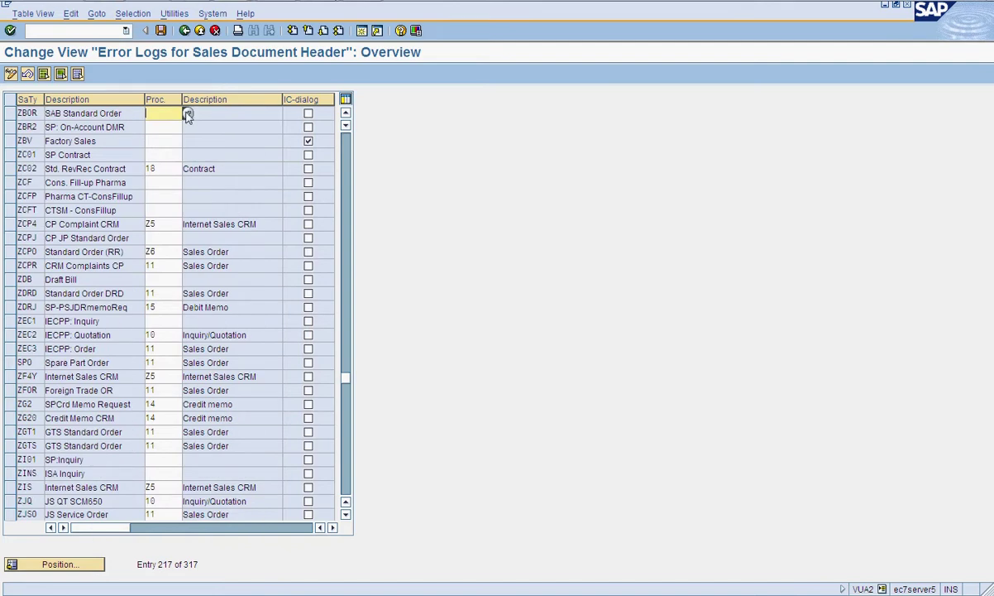
left_click(188, 113)
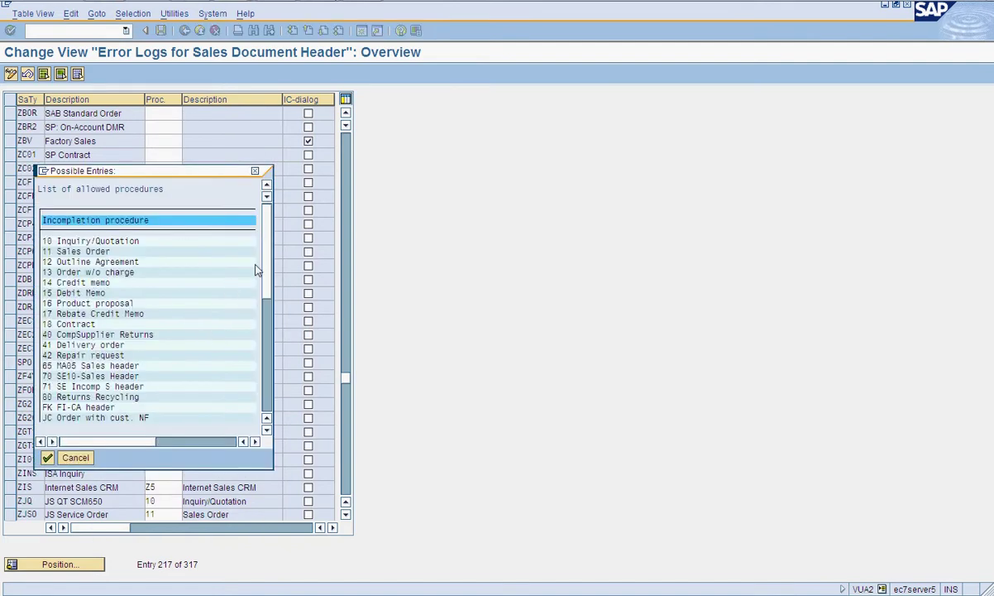
left_click(266, 345)
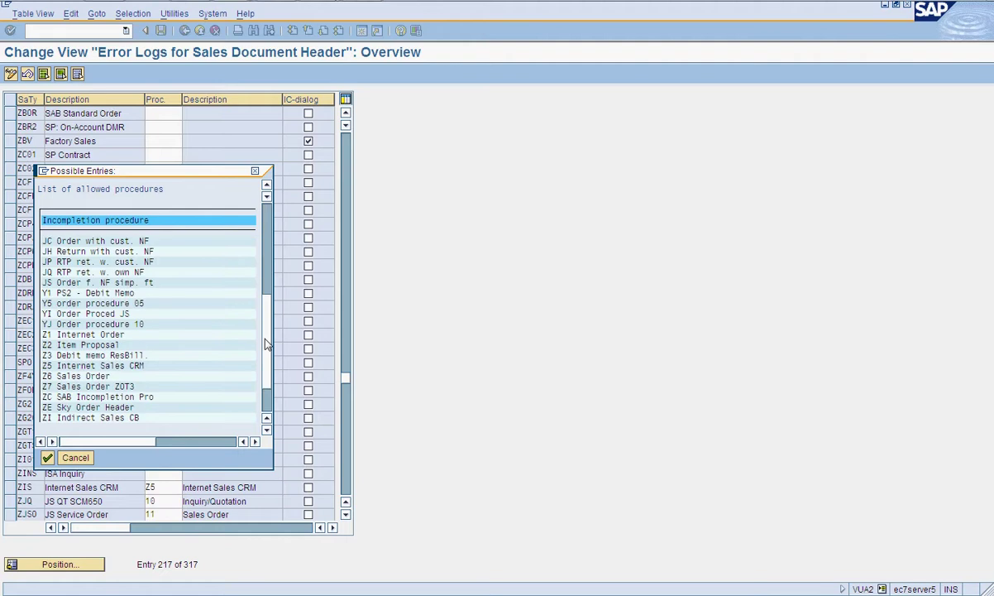
double_click(104, 402)
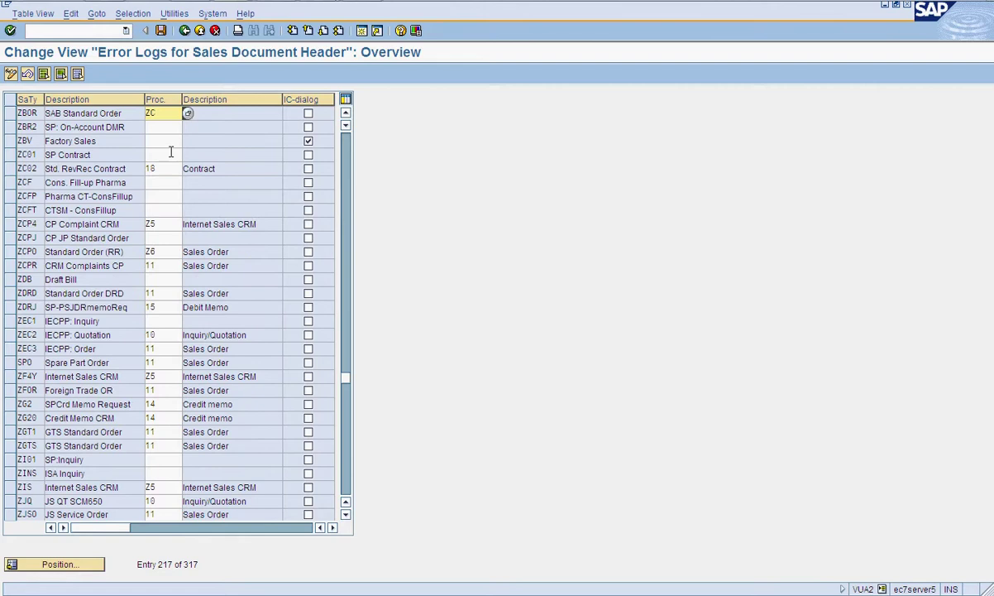
- Assign procedure ZC to sales document type ZBCR and save the assignments under the proposed customizing request
scroll(170, 140, "up", 1)
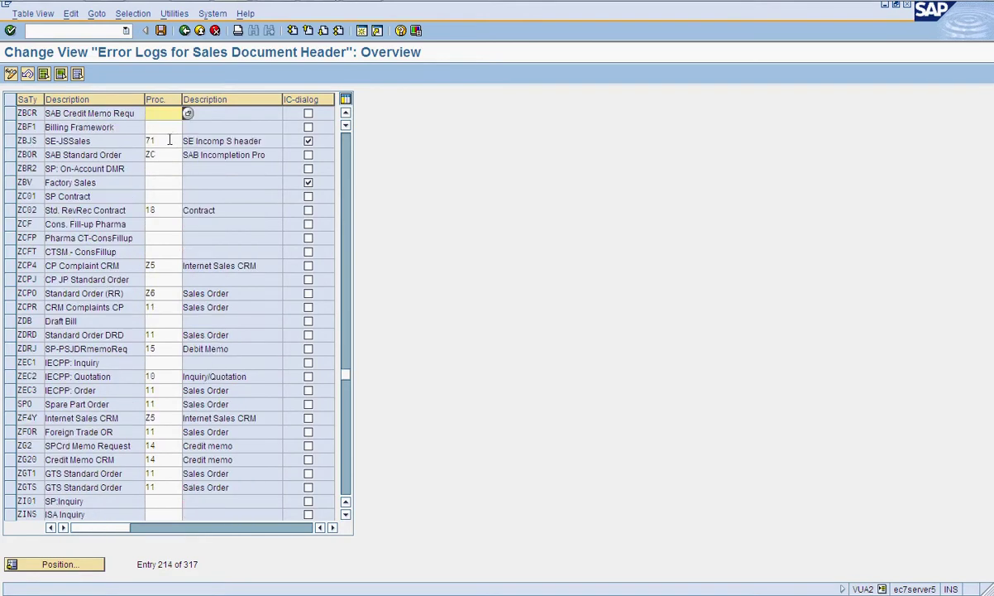
type("ZC")
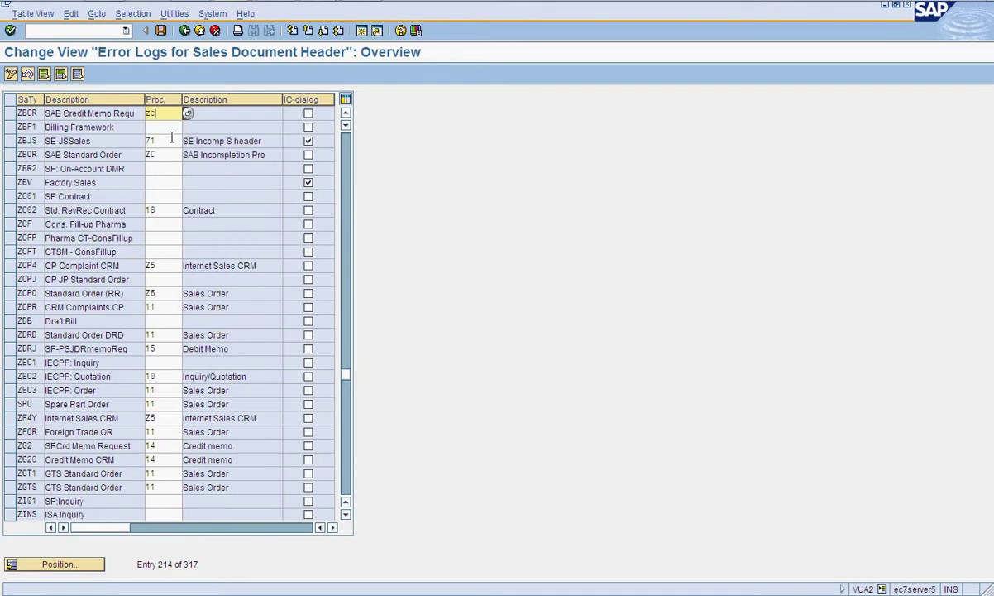
key("Return")
left_click(161, 30)
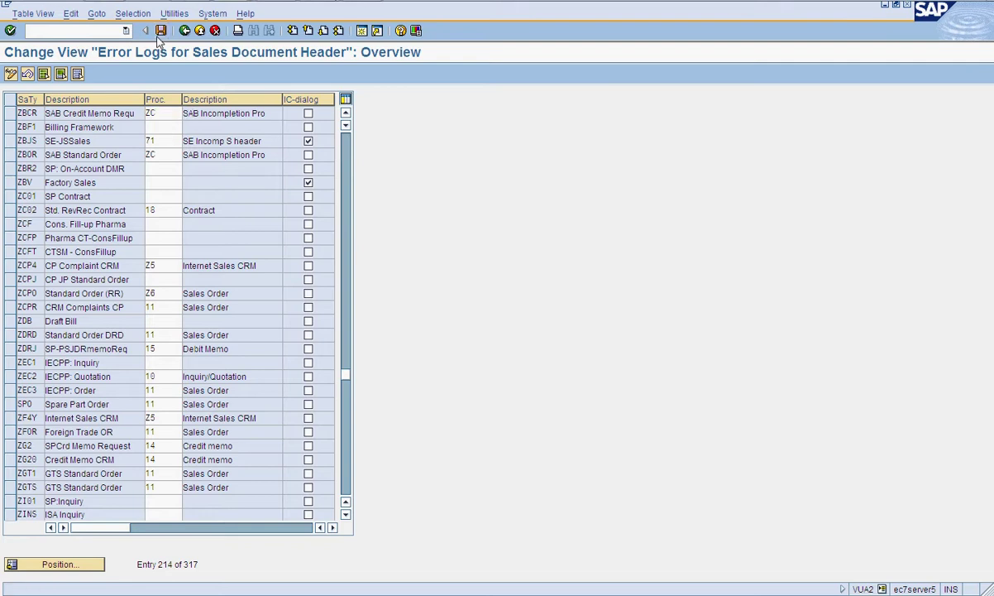
left_click(33, 212)
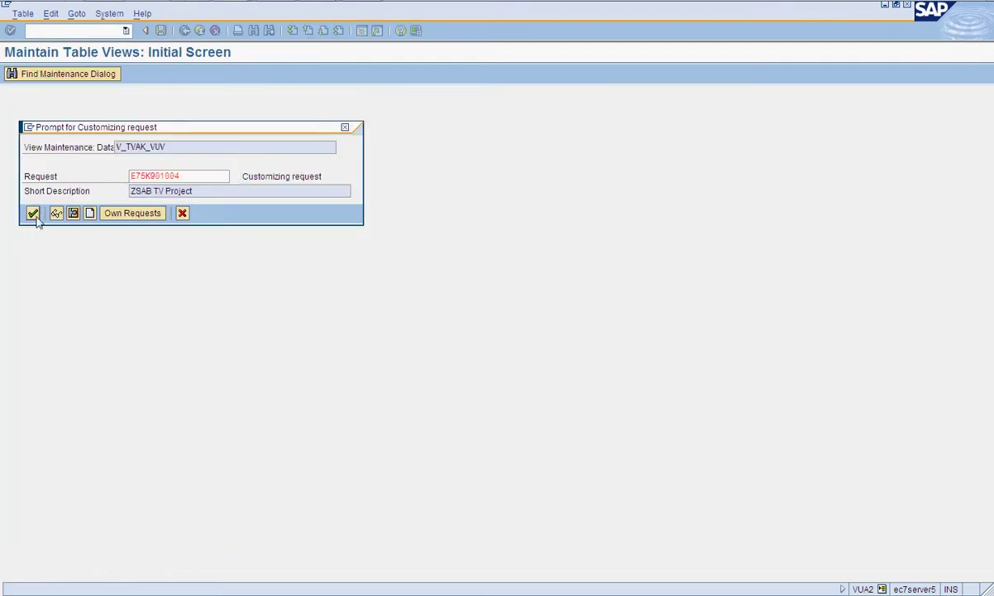
left_click(184, 30)
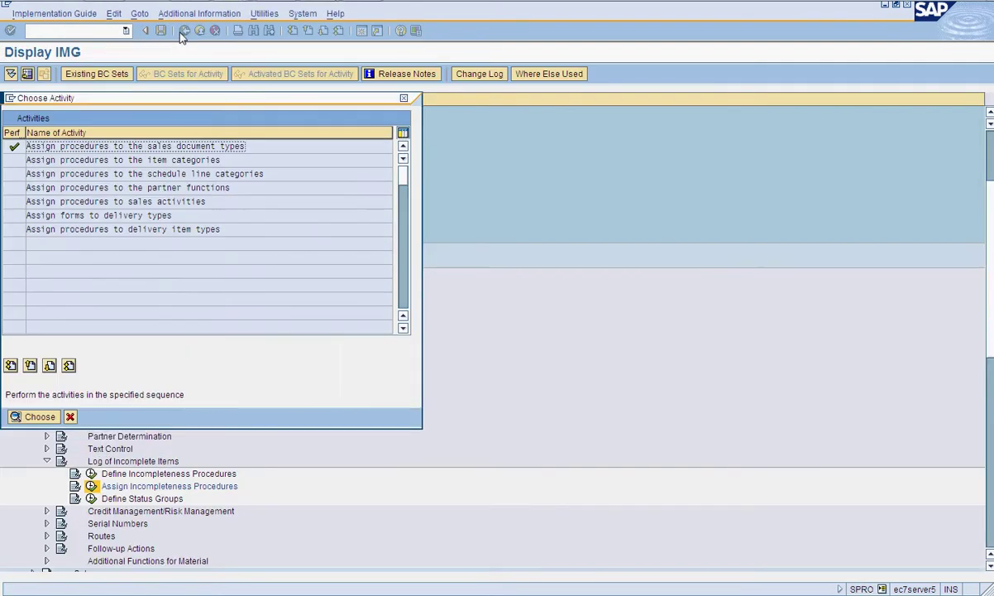
- Open the assignment of incompleteness procedures to the item categories
left_click(205, 160)
left_click(202, 174)
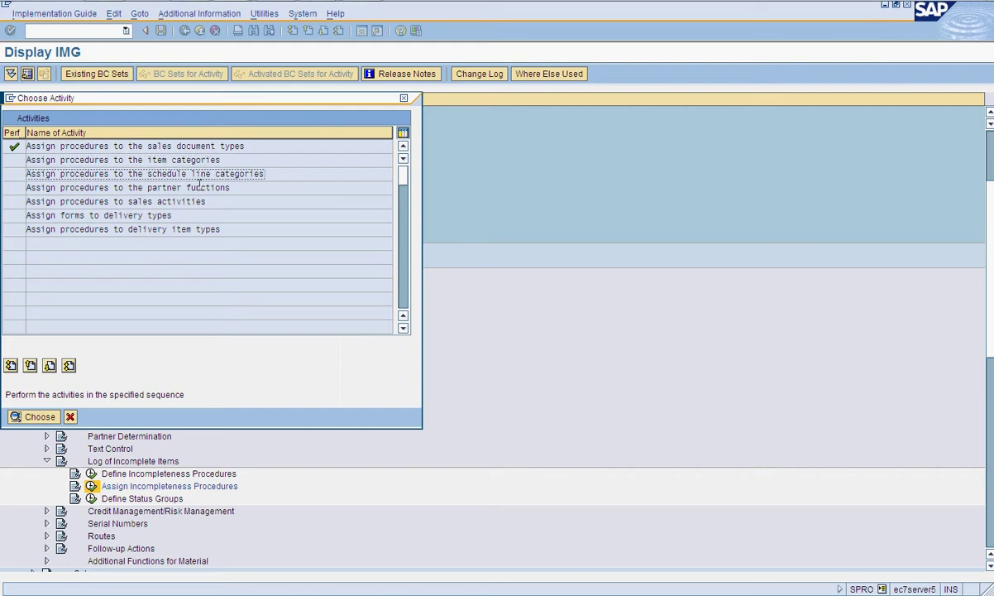
left_click(200, 183)
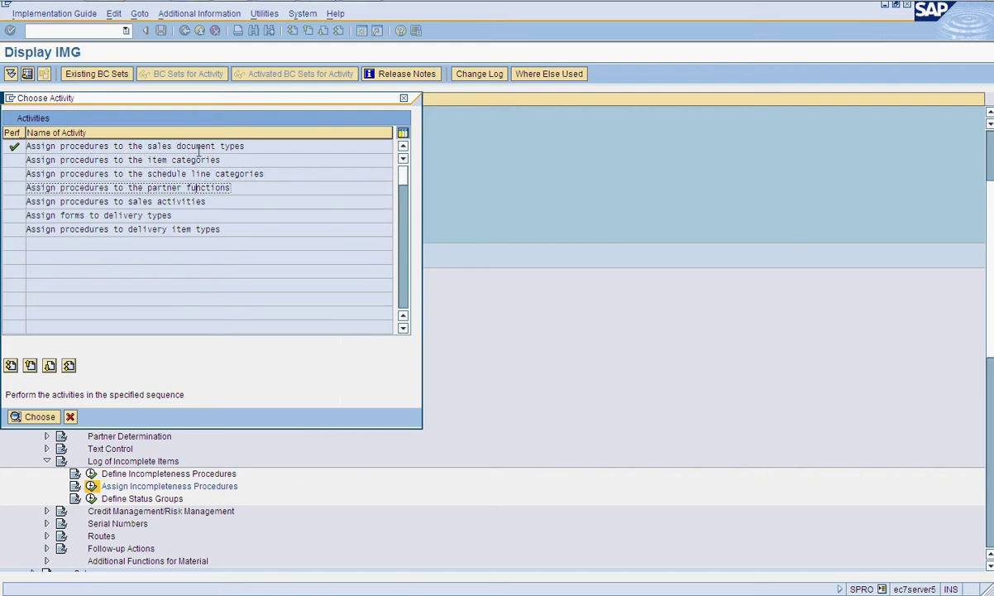
left_click_drag(244, 104, 404, 129)
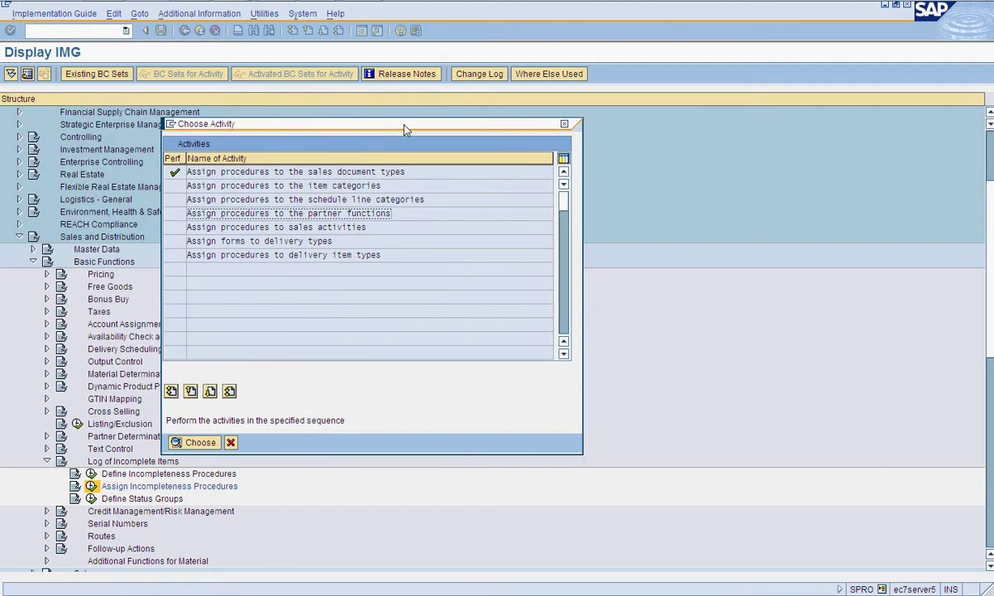
left_click(376, 186)
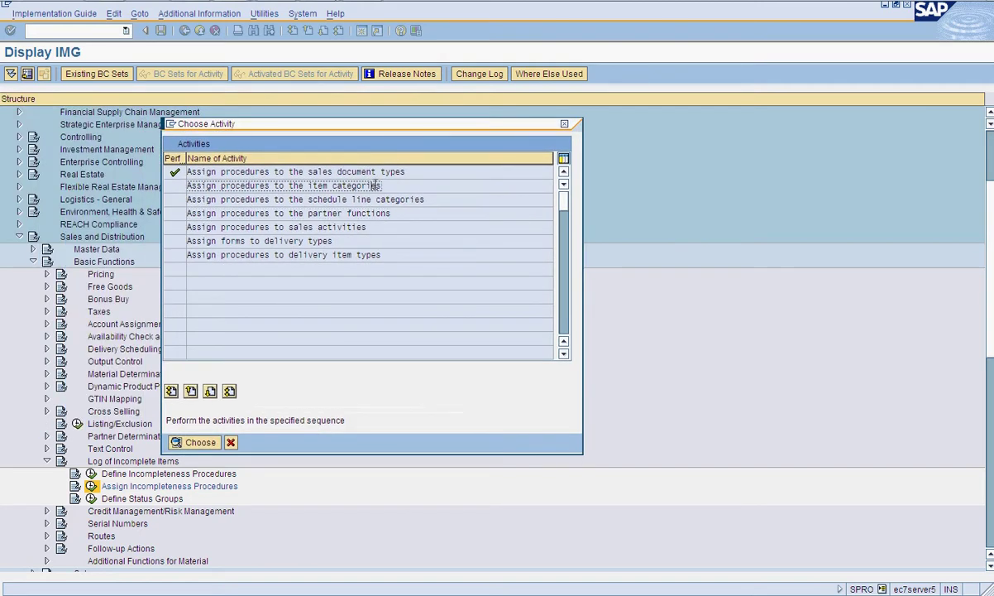
double_click(375, 186)
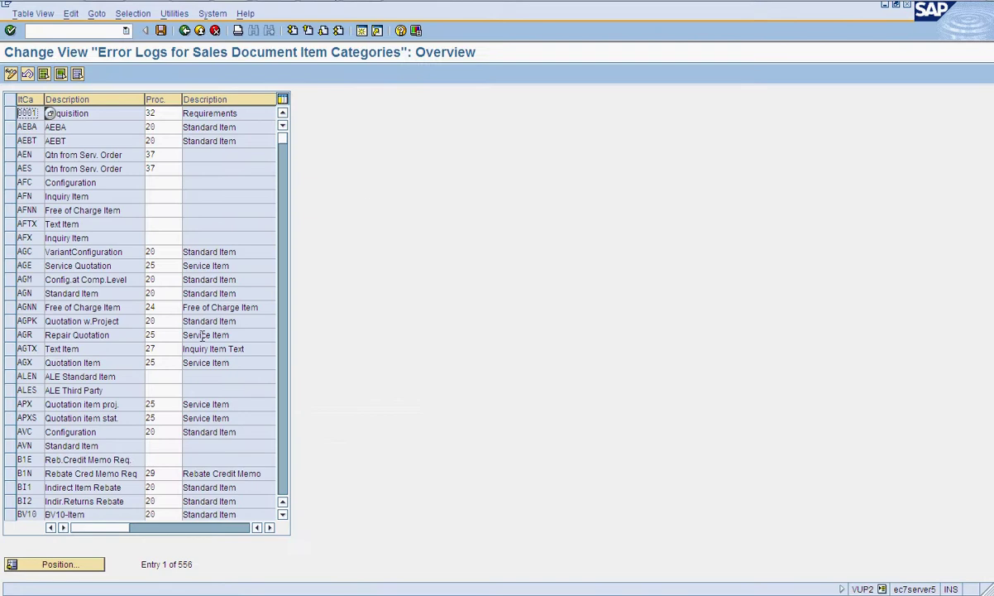
- Find item category ZBOR, SAB std Order Item, and assign it procedure 20
left_click(93, 563)
type("z")
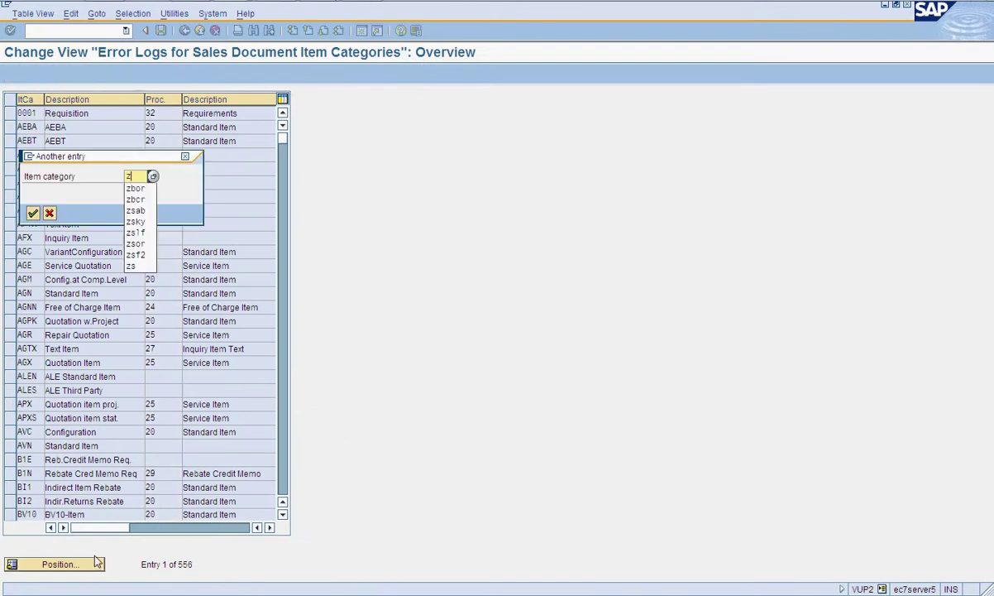
left_click(132, 188)
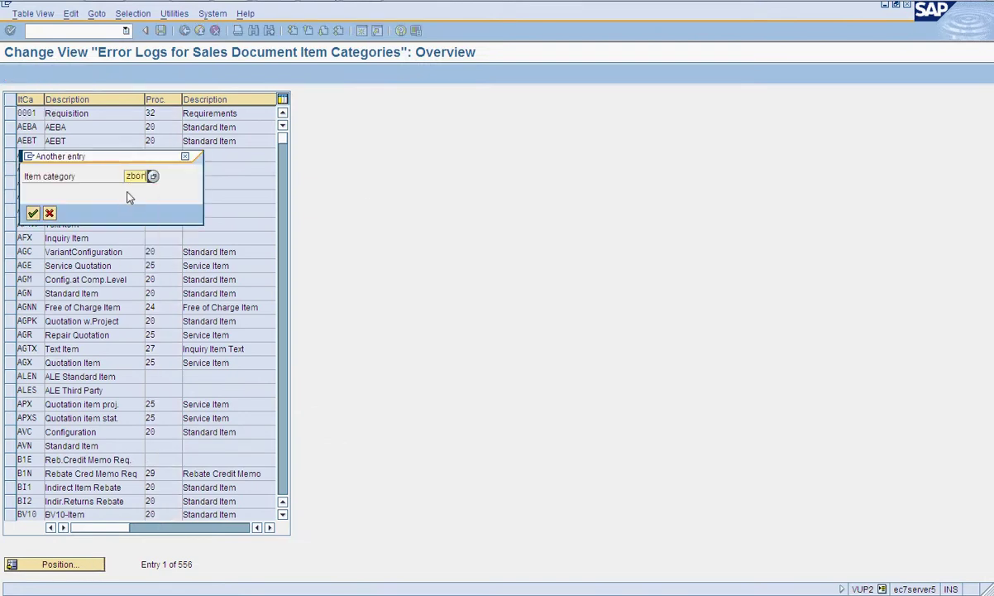
key("Return")
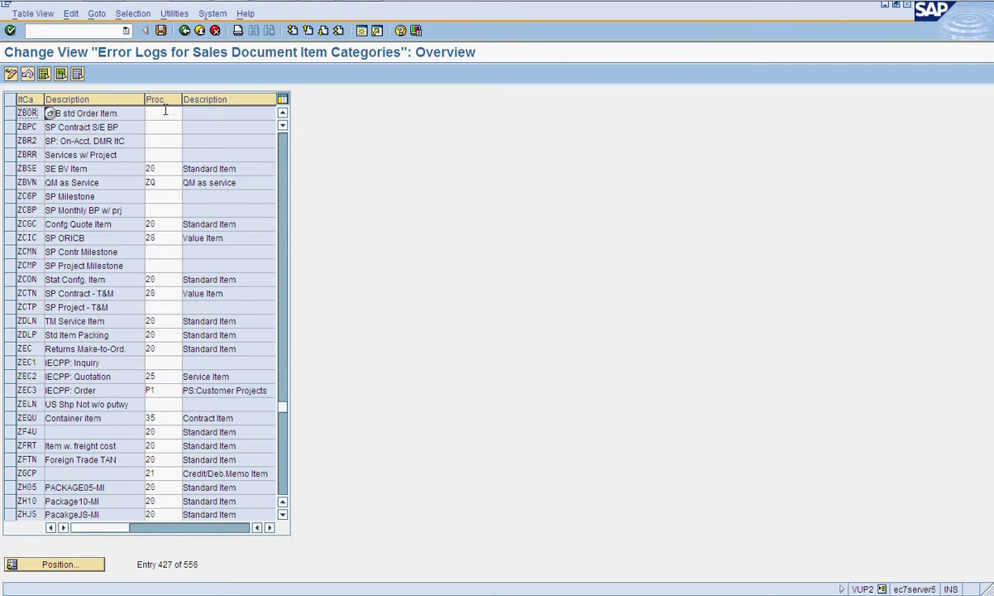
left_click(207, 168)
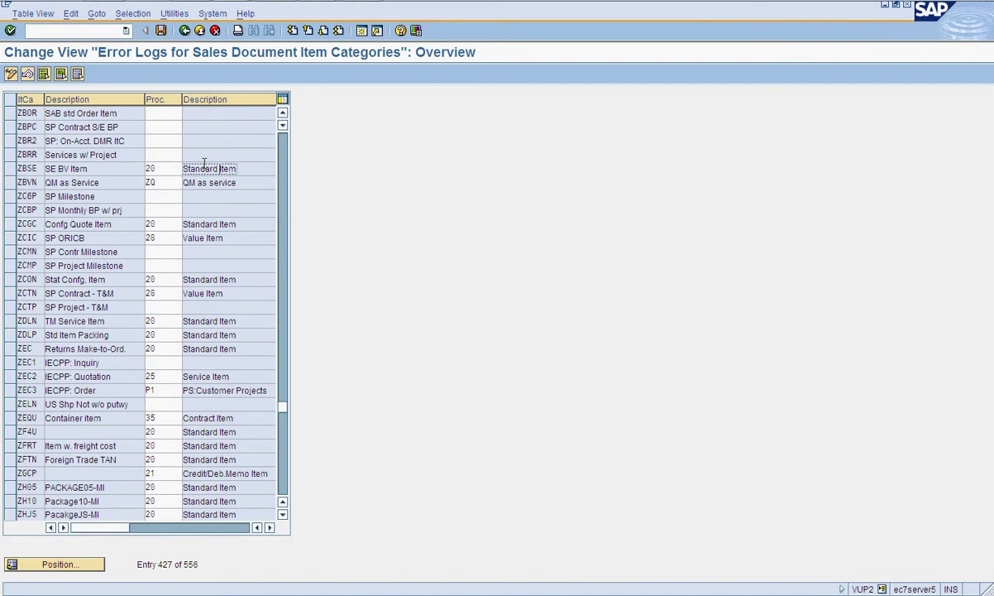
left_click(171, 114)
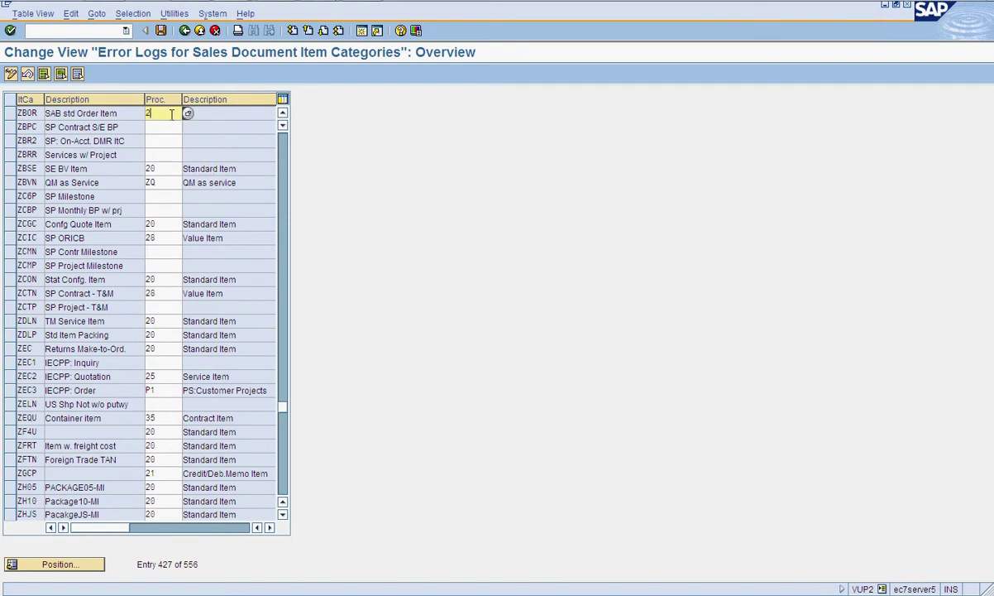
type("20")
key("Return")
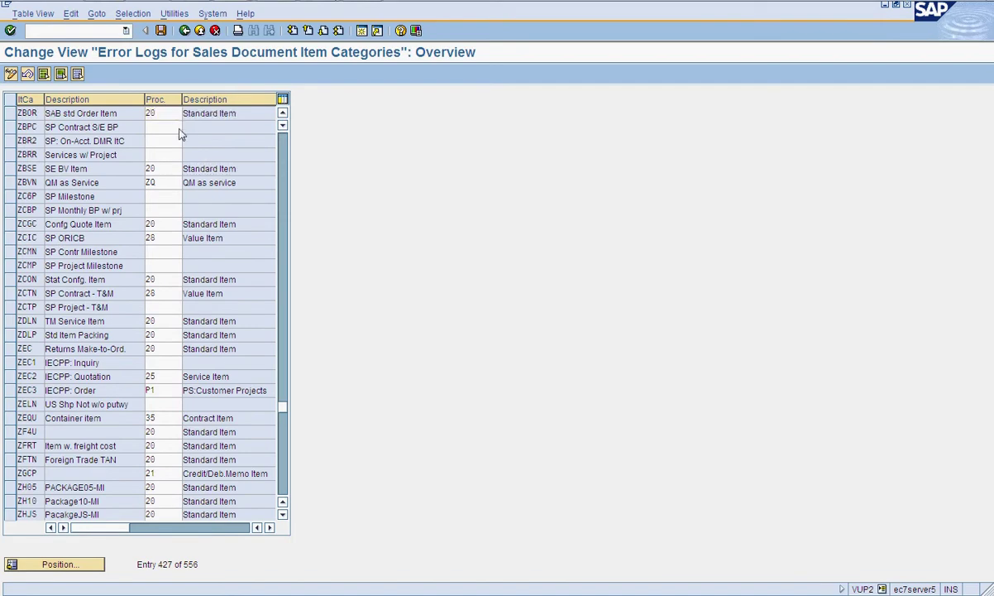
- Assign procedure 20 to item category ZBCR and save the assignments under the proposed customizing request
scroll(180, 127, "up", 1)
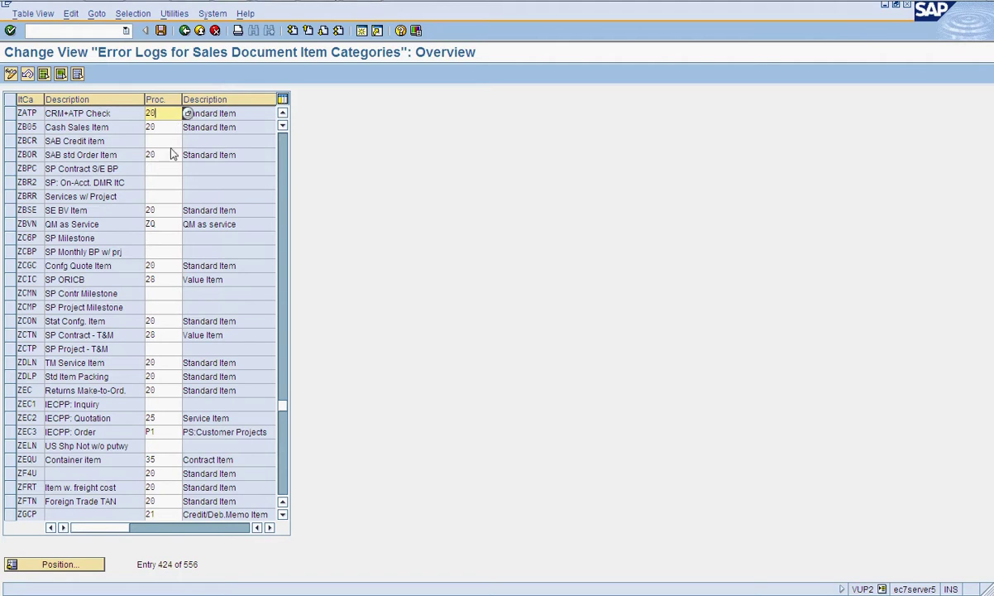
left_click(170, 142)
type("20")
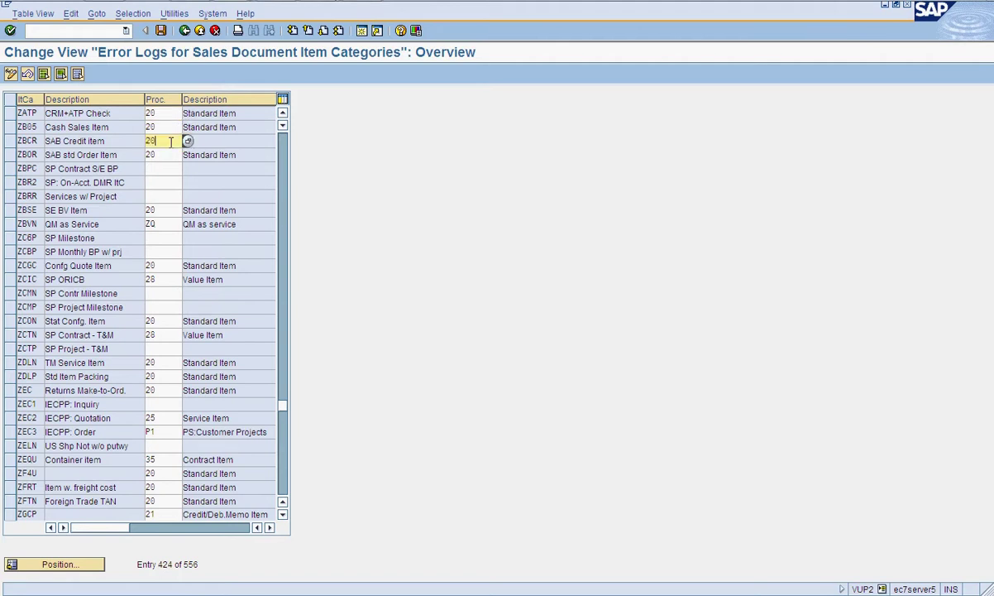
key("Return")
left_click(160, 32)
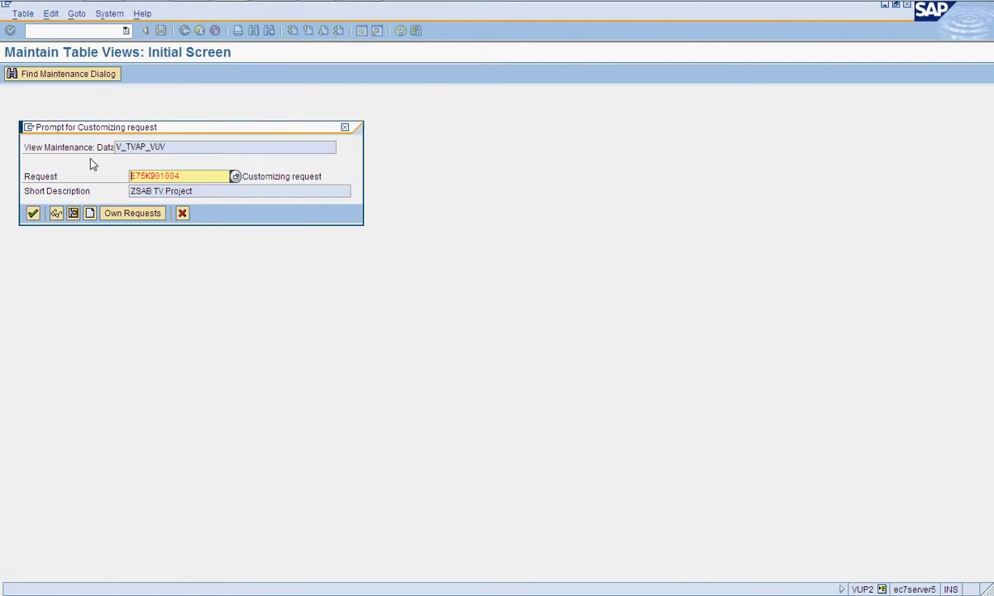
left_click(33, 213)
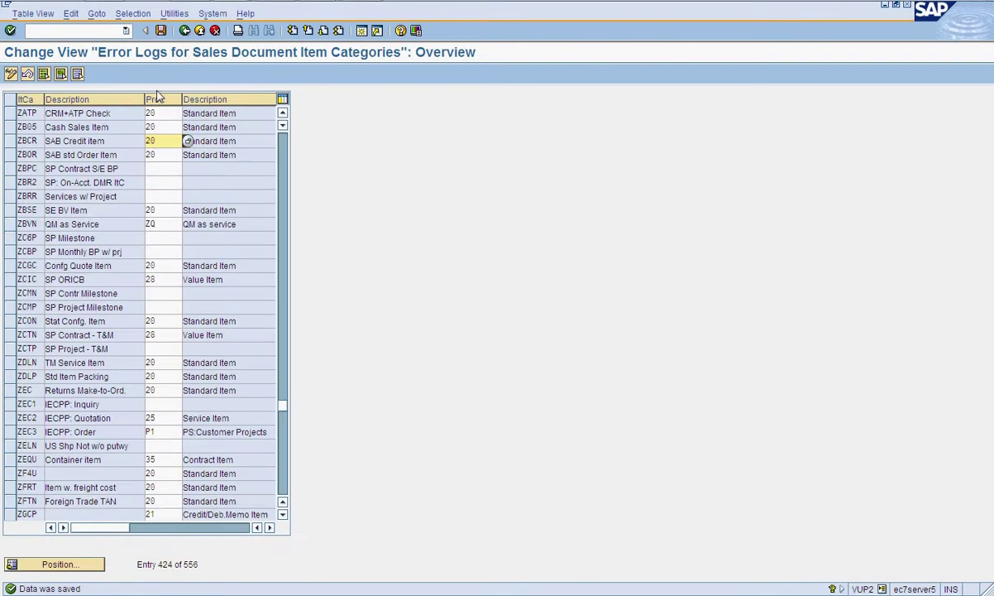
left_click(185, 31)
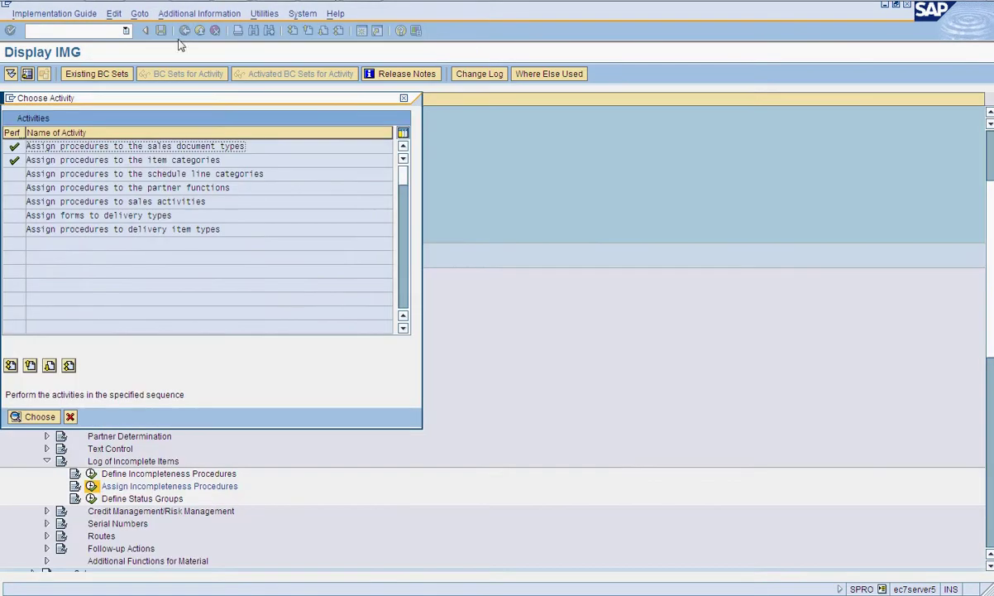
- Open the assignment of incompleteness procedures to the schedule line categories and find category ZT, SAB Schedule Line
double_click(153, 175)
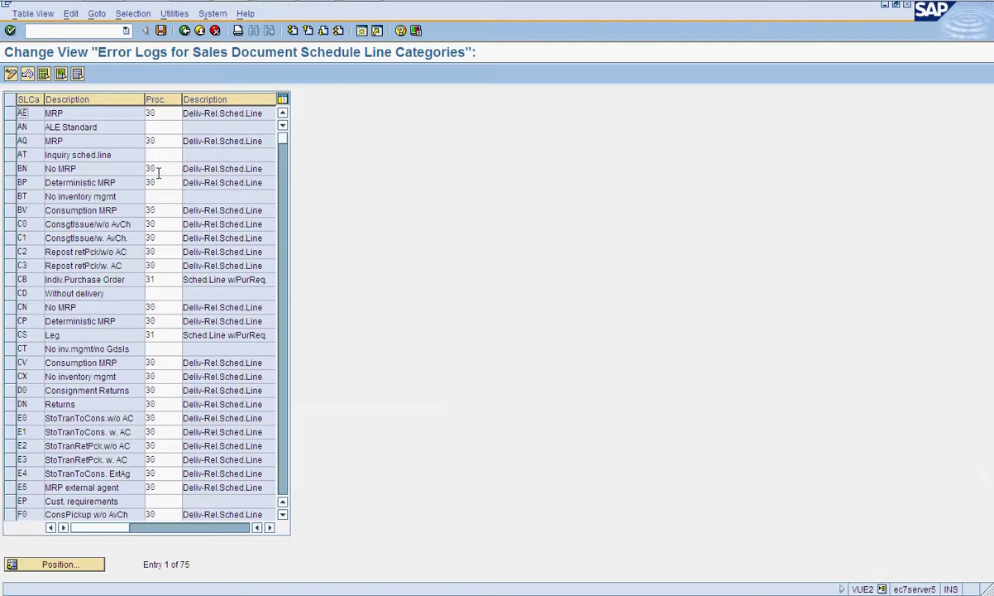
left_click(76, 566)
type("zt")
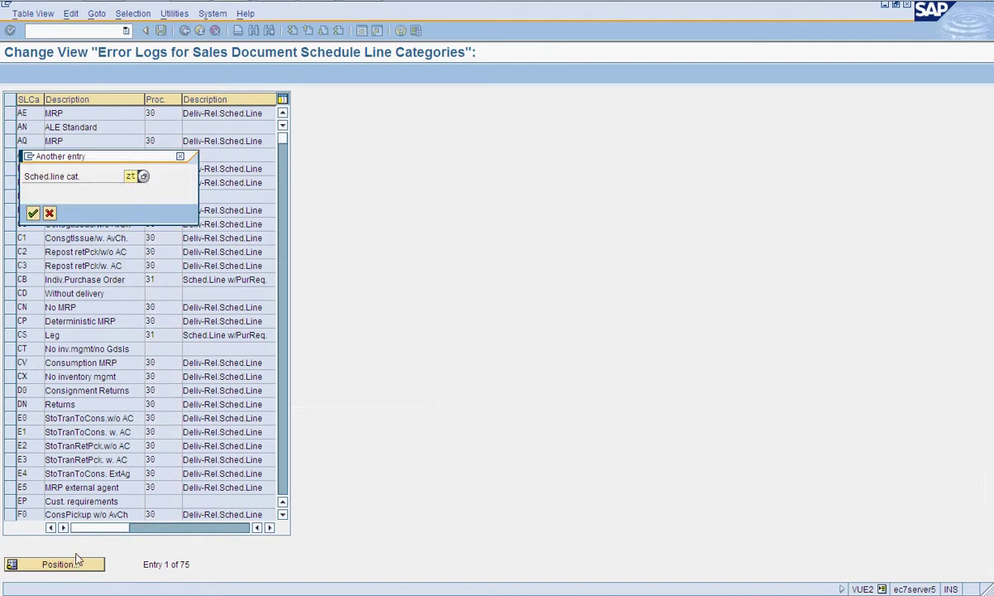
key("Return")
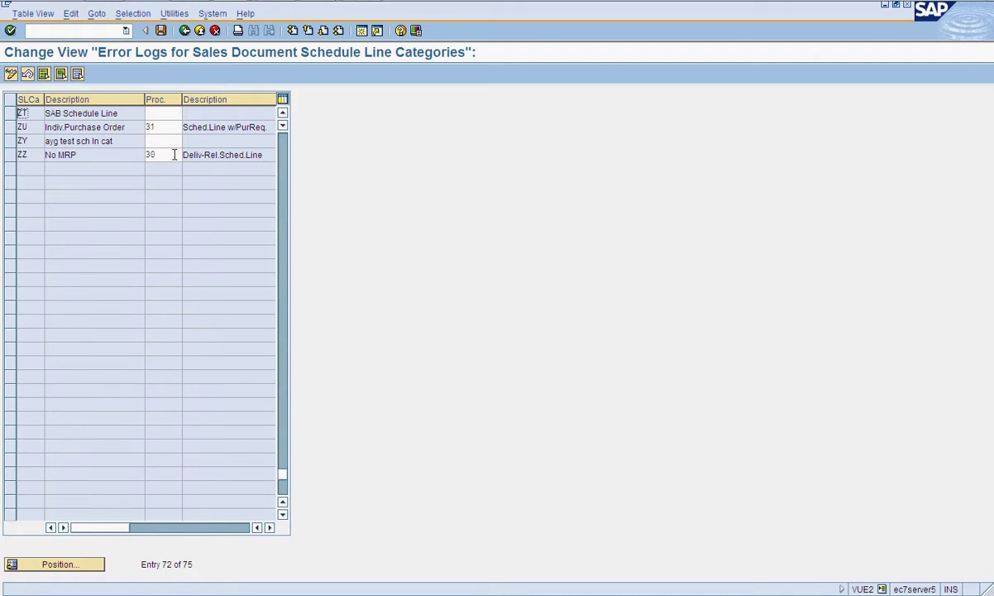
scroll(175, 155, "up", 1)
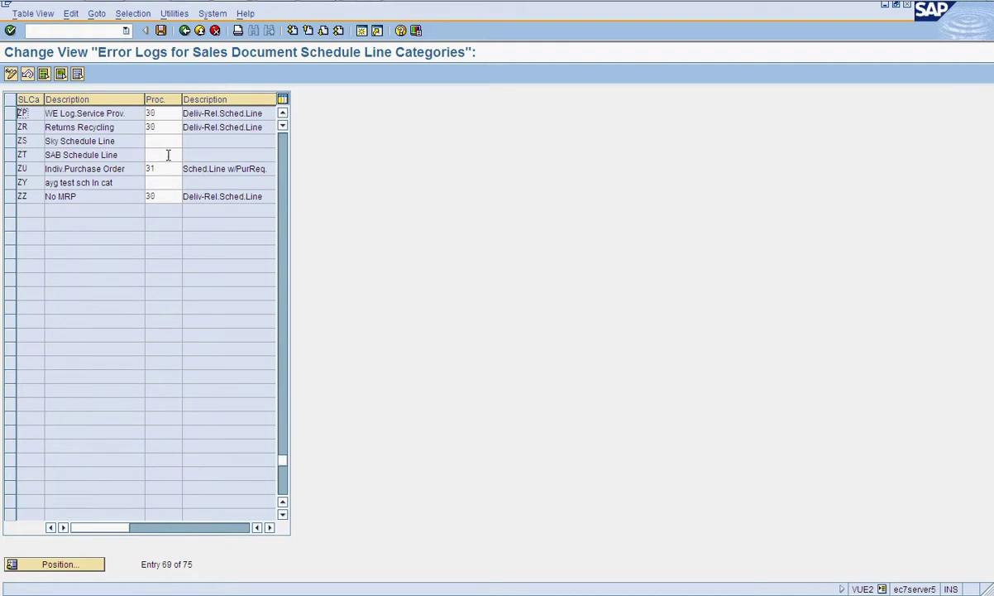
- Assign procedure 30 to schedule line category ZT and save the assignment under the proposed customizing request
left_click(167, 154)
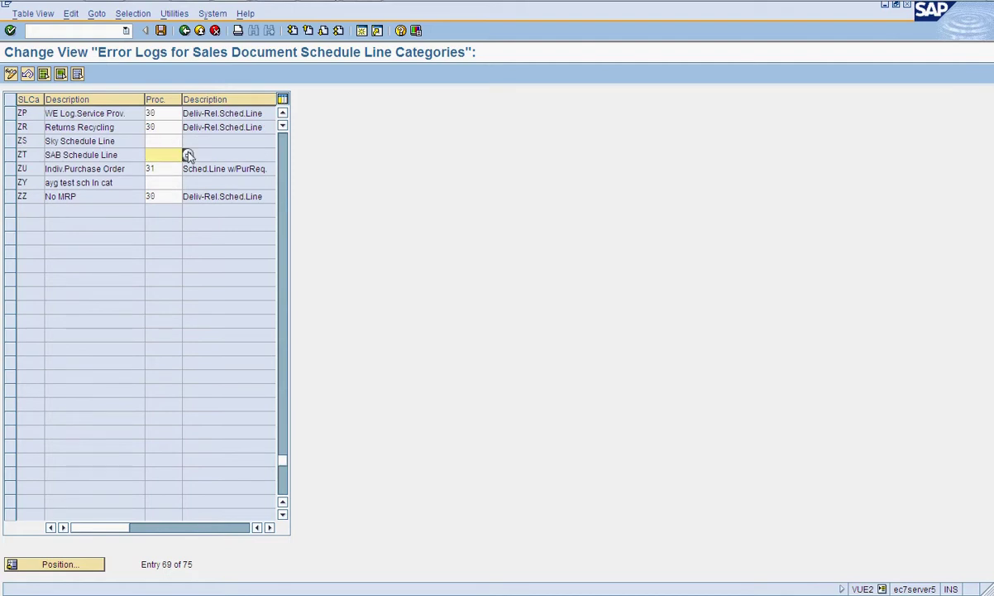
type("30")
key("Return")
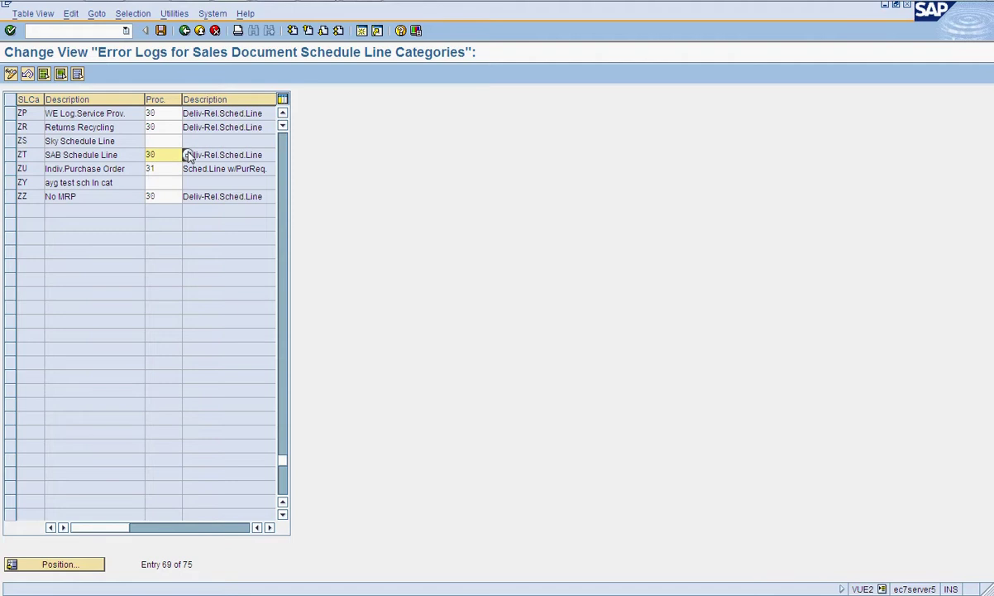
left_click(162, 33)
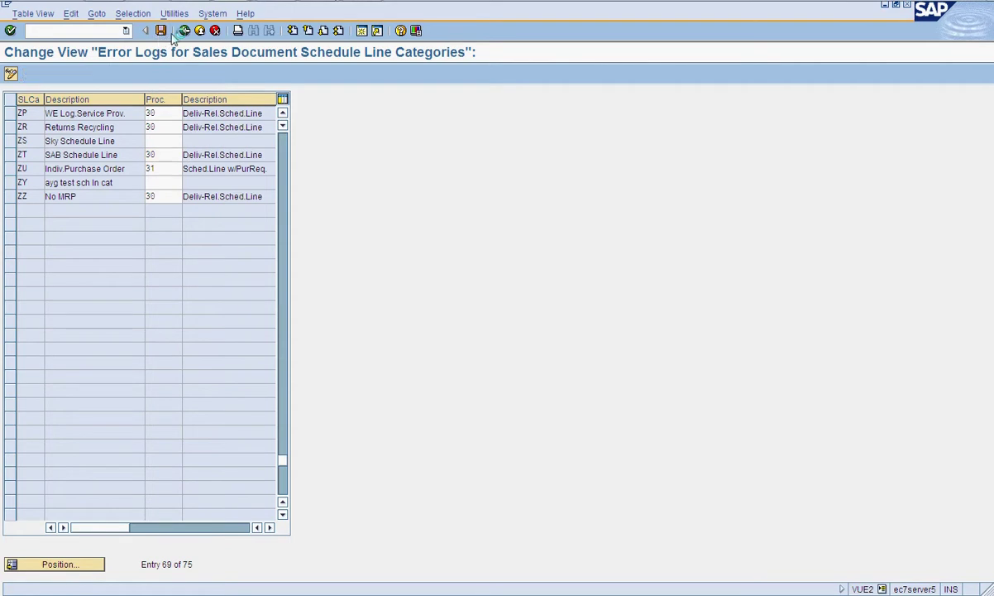
left_click(33, 214)
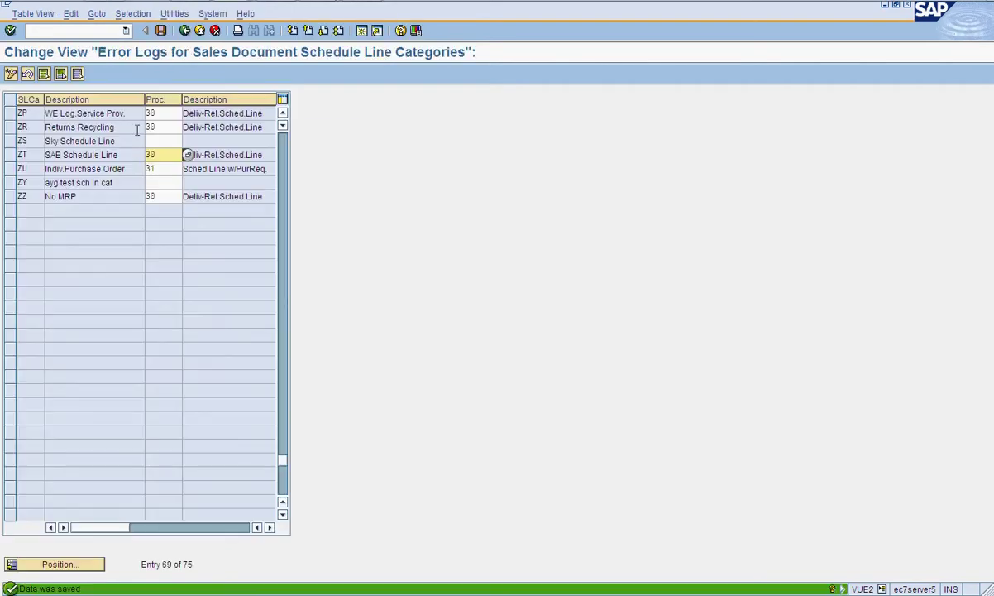
left_click(181, 31)
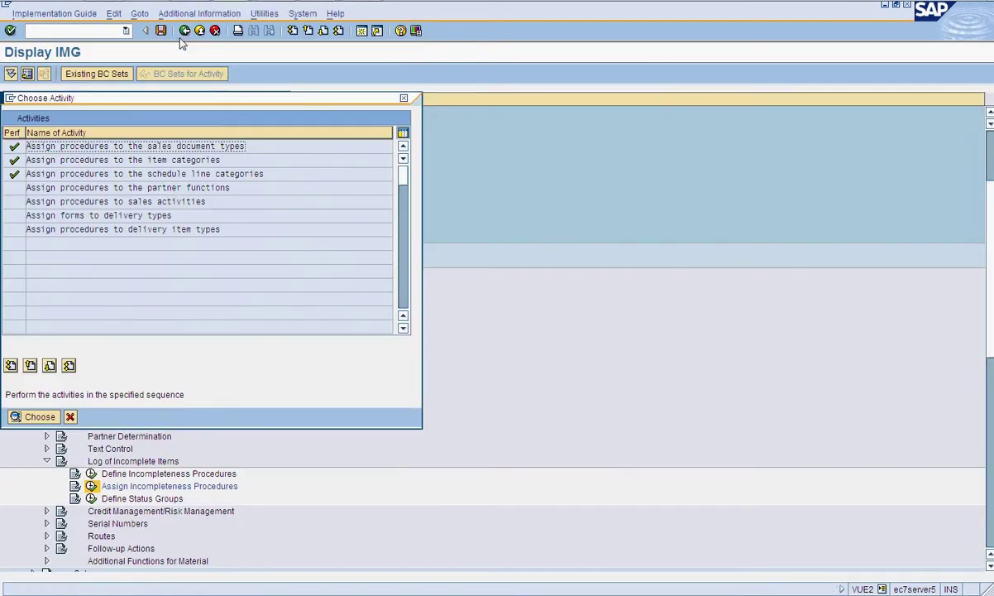
- Review the incompletion procedures for partner functions and the incompletion status groups, and collapse the Log of Incomplete Items node
double_click(161, 187)
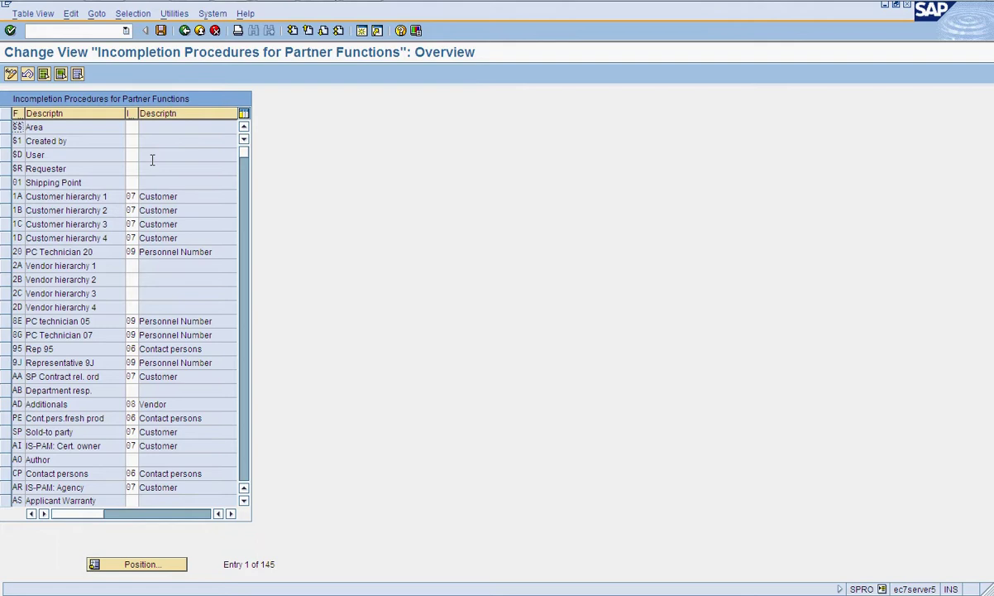
left_click(183, 31)
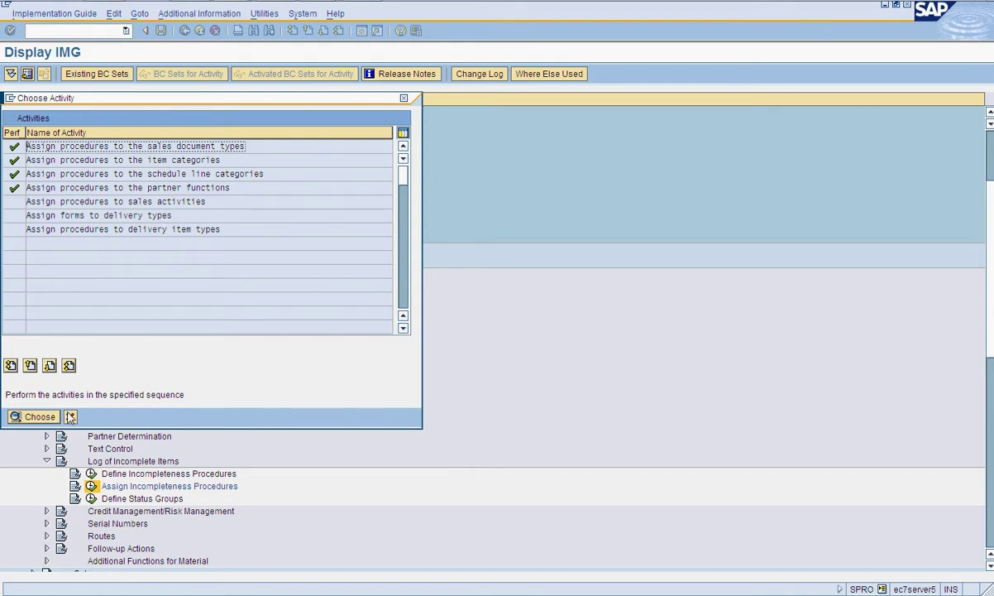
left_click(71, 417)
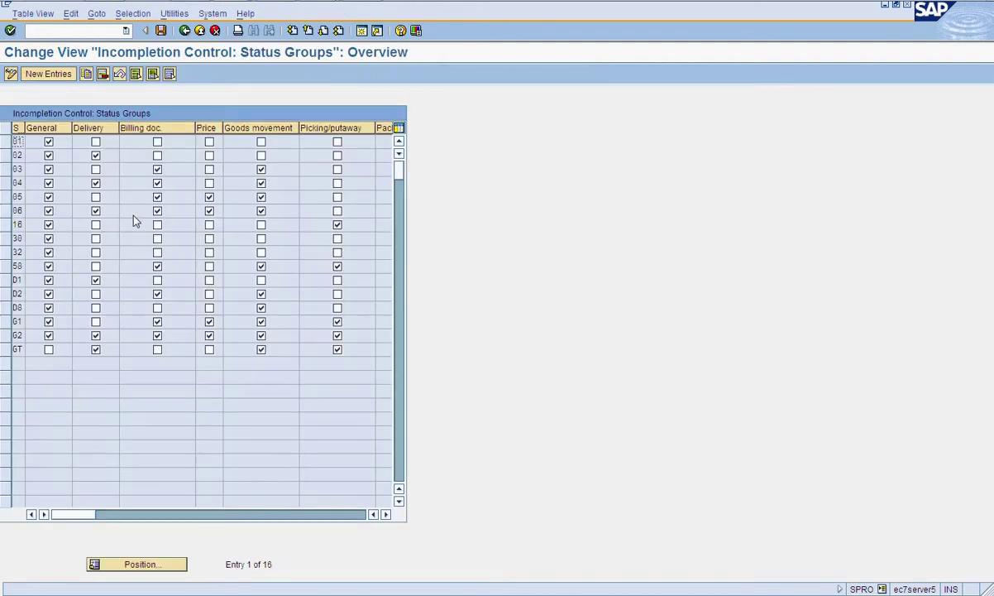
left_click(184, 31)
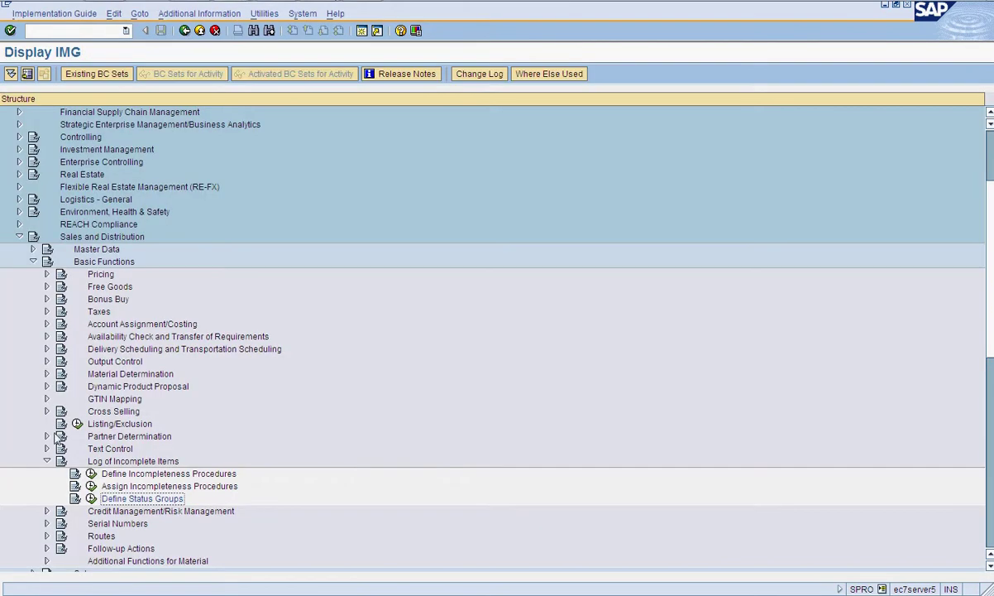
left_click(47, 461)
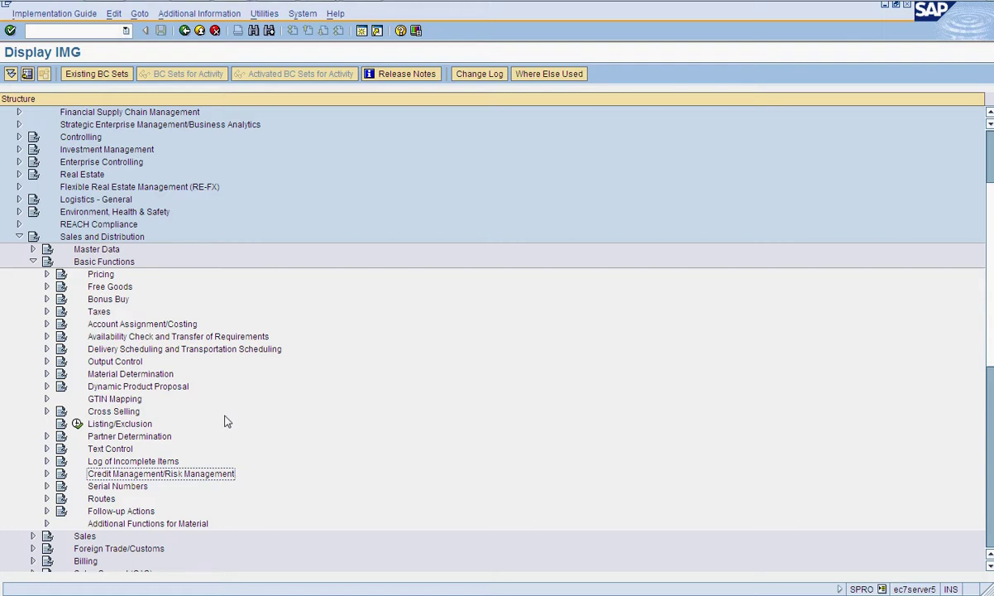
- Open the text types for the sales document header under Text Control, accepting the cross-client notice
left_click(47, 448)
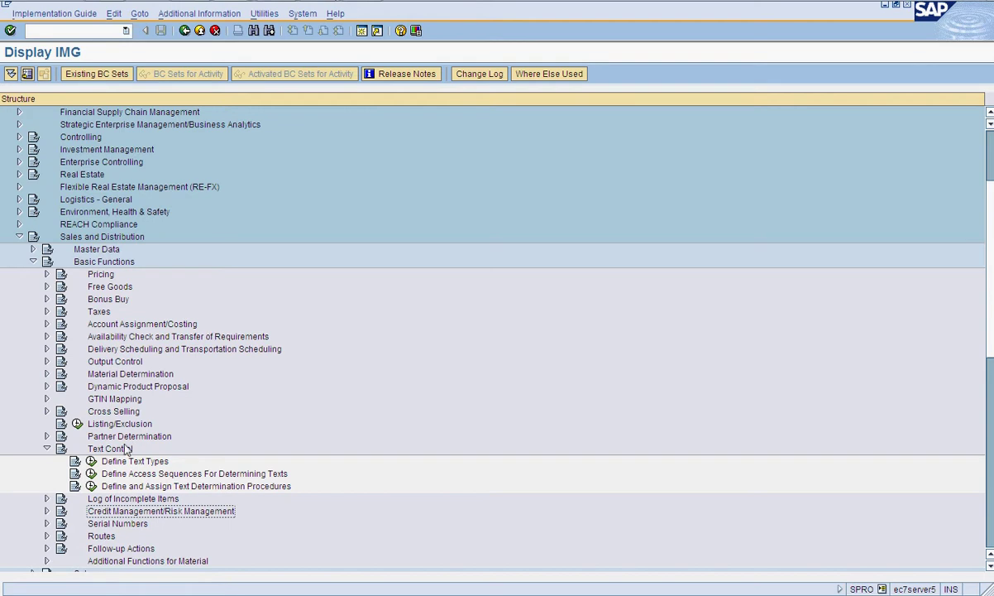
left_click(93, 461)
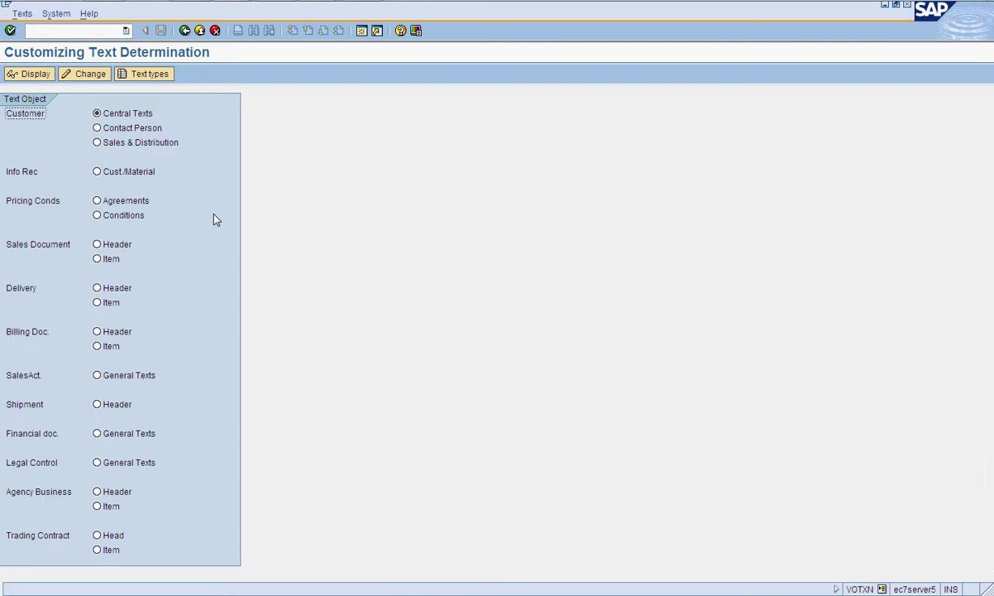
left_click(99, 250)
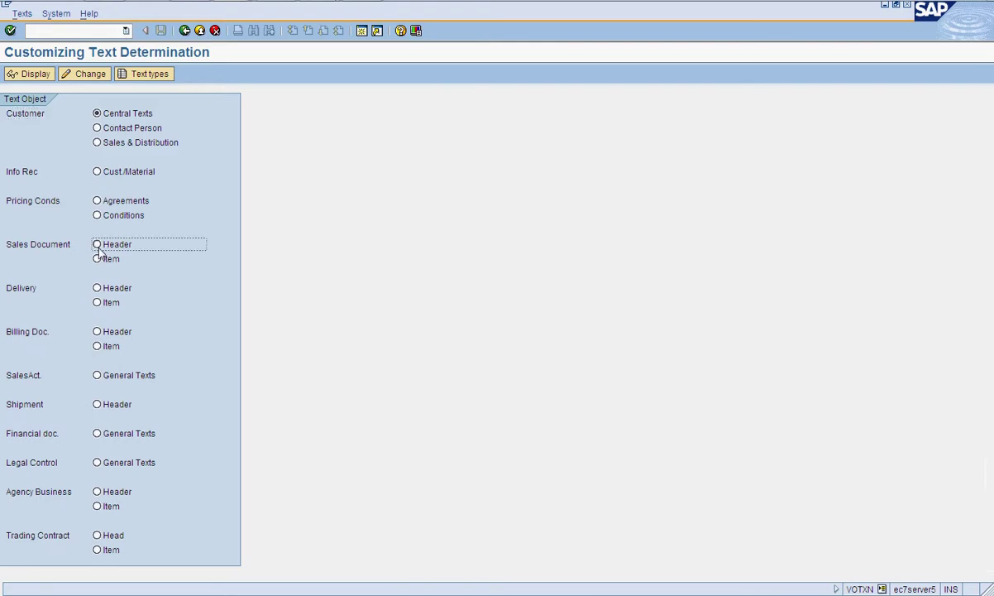
left_click(134, 74)
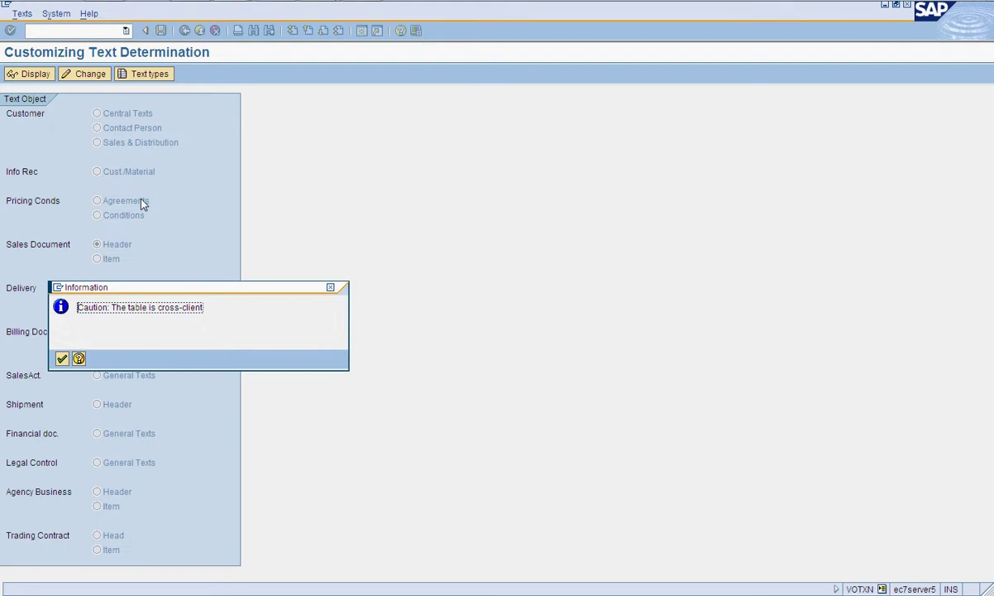
key("Return")
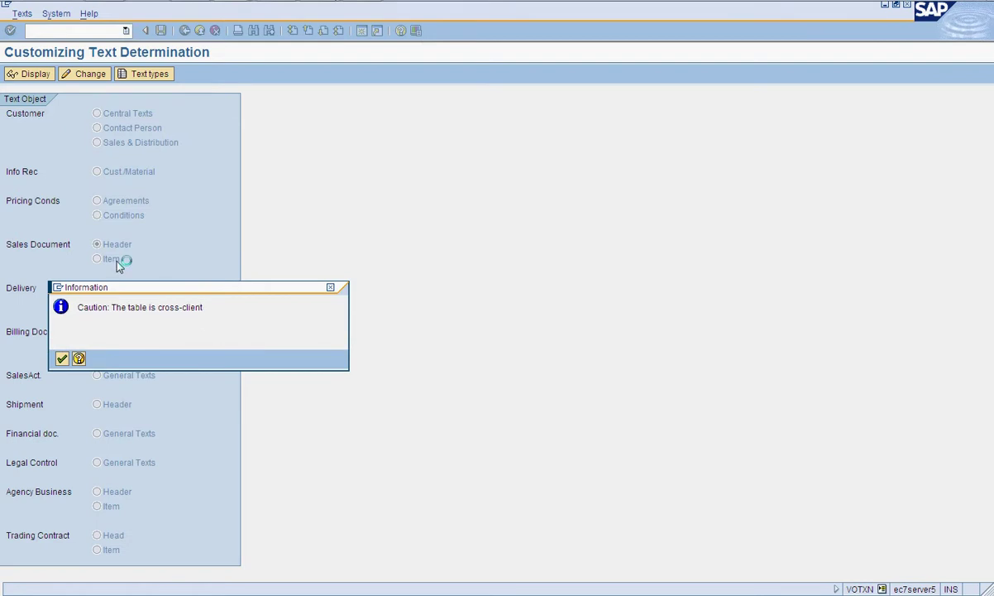
- Create text type ZBOR with description "sab header" for text object VBBK and save it under the proposed workbench request
left_click(28, 74)
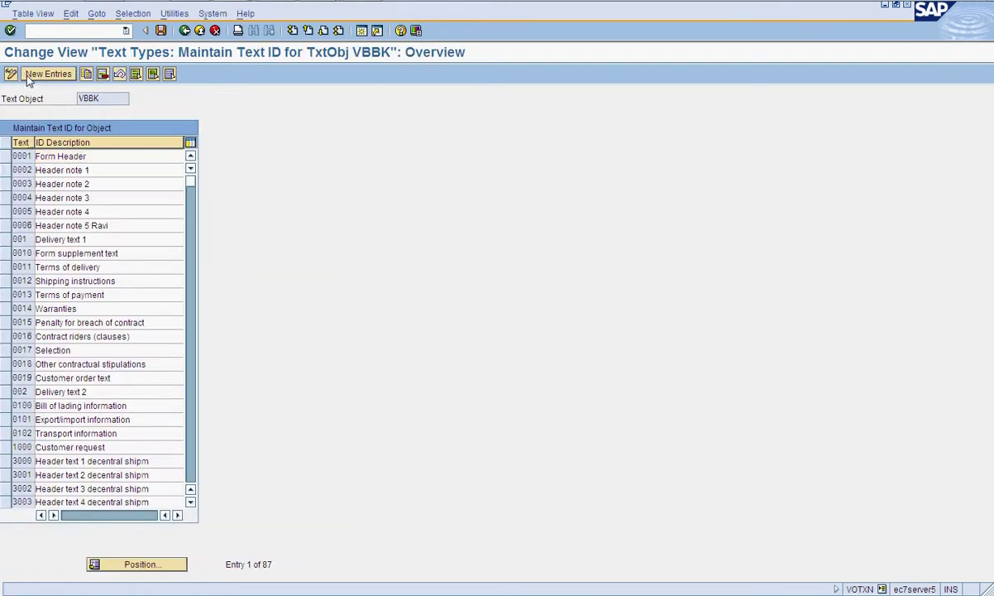
type("zsb")
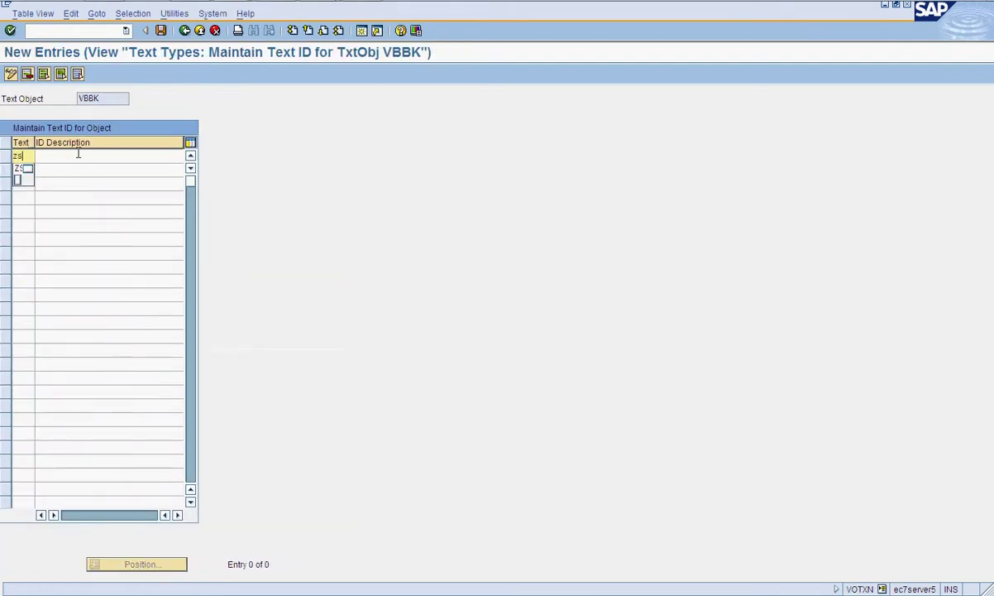
key("BackSpace")
key("BackSpace")
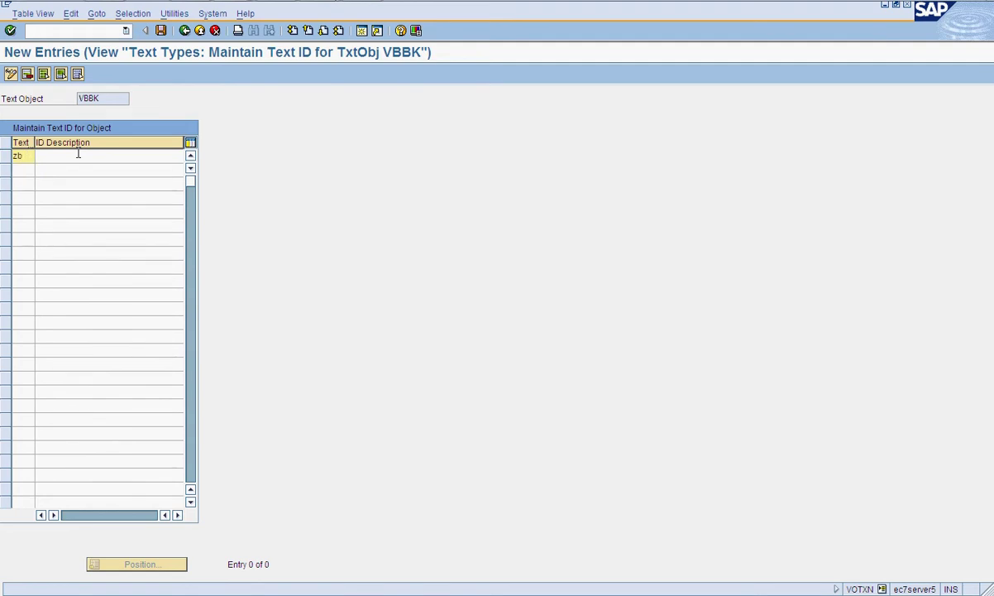
type("r")
key("Tab")
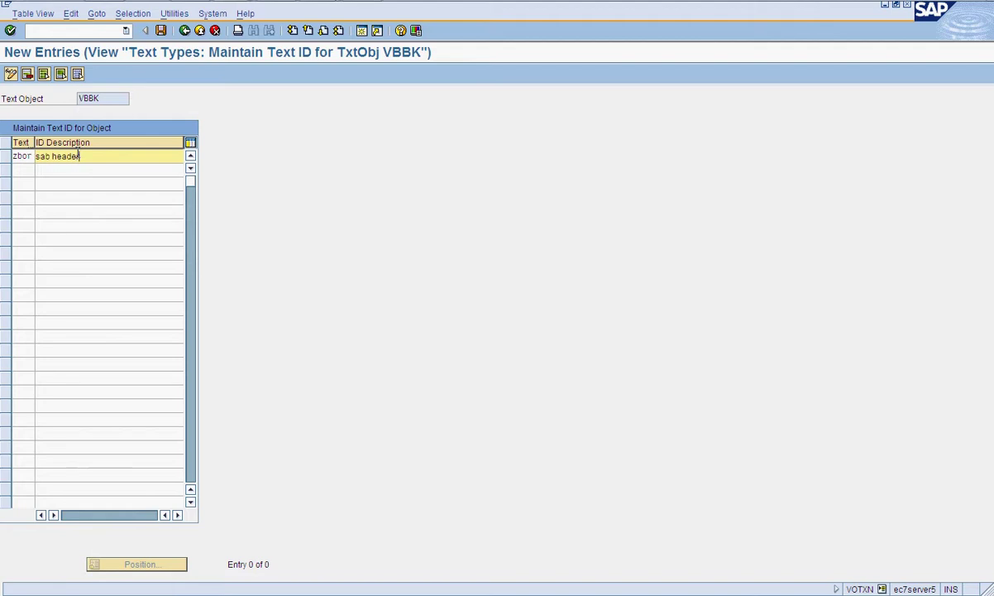
key("Return")
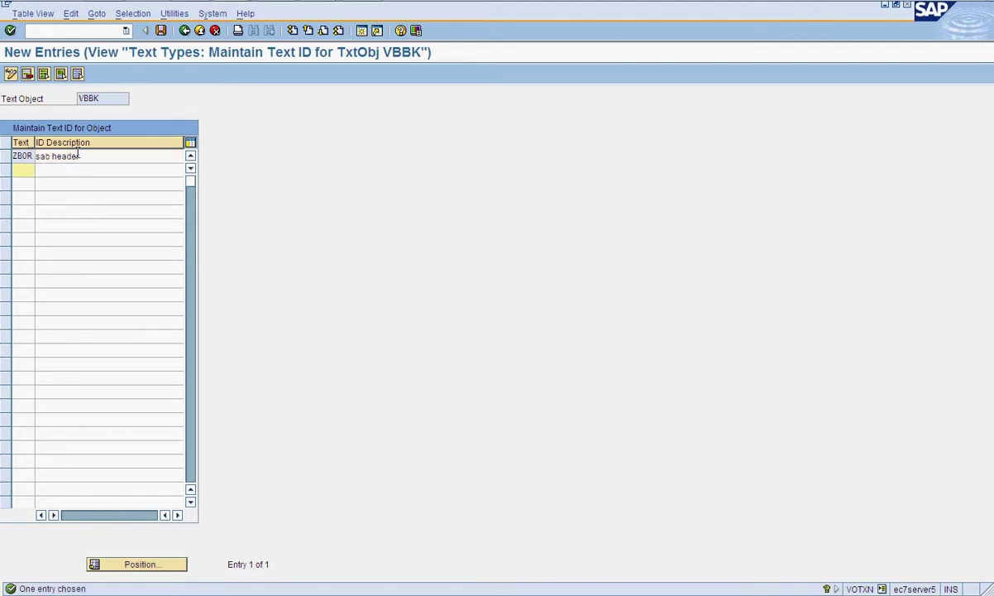
left_click(159, 31)
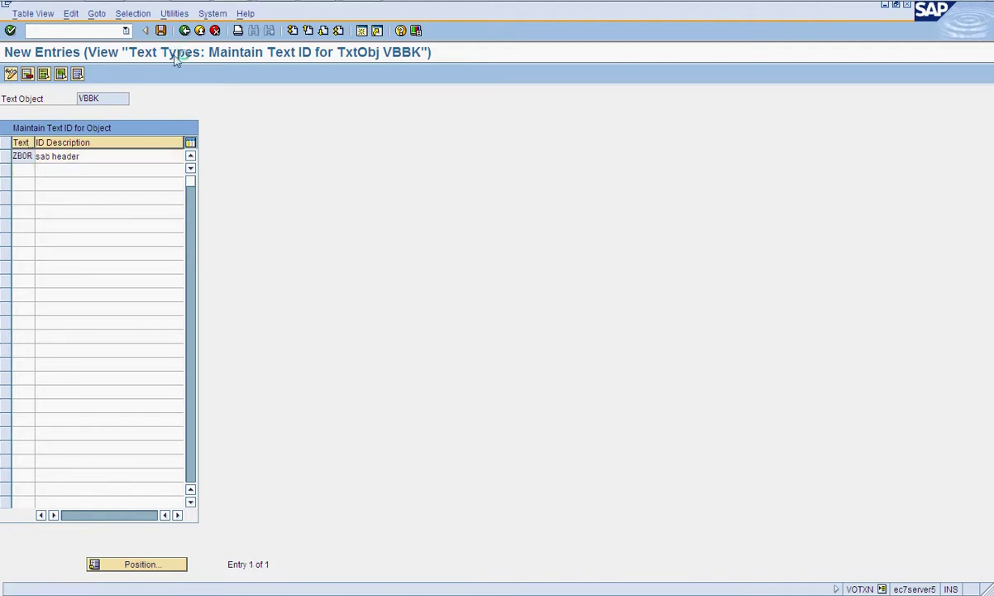
left_click(33, 213)
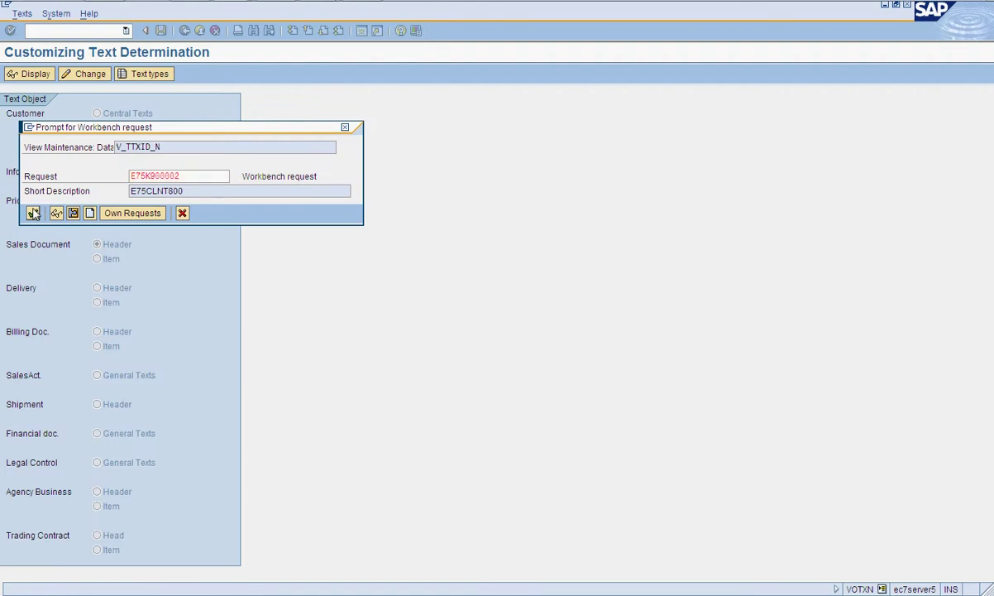
- Switch to the Excel workbook, check the Text Control text type notes on the Config Details sheet, and return to SAP
left_click(318, 0)
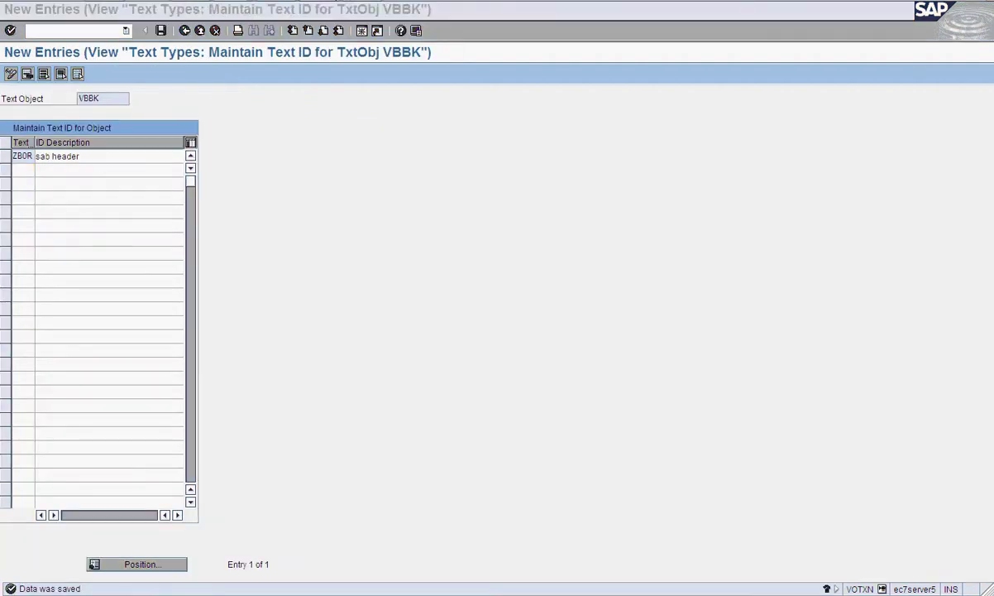
left_click(259, 45)
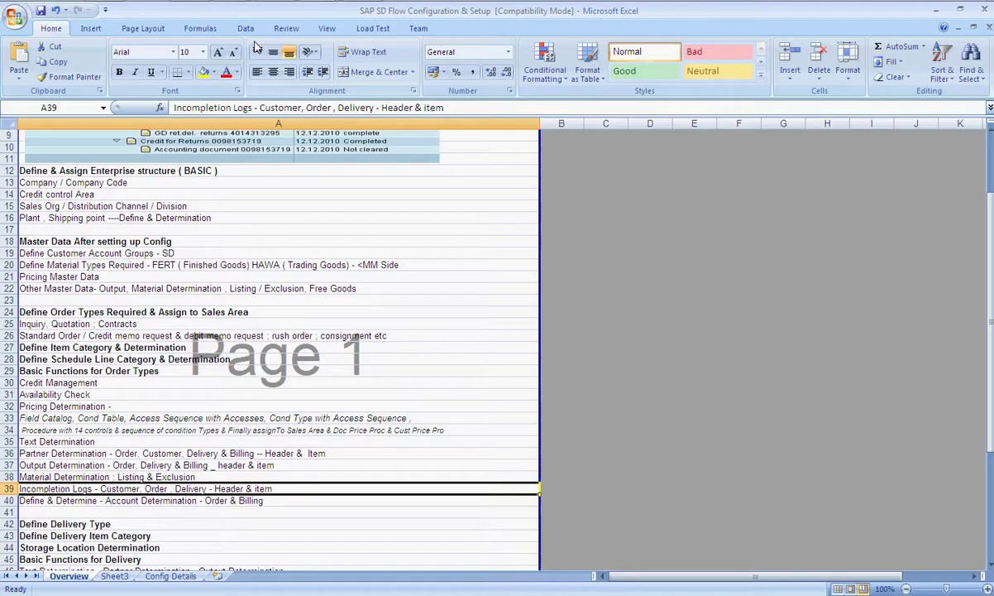
left_click(170, 575)
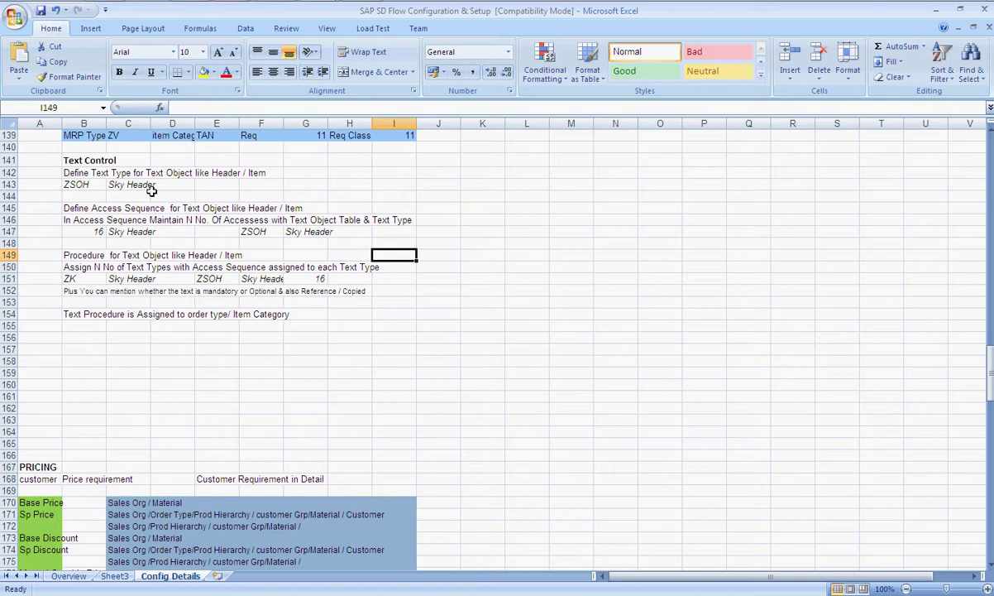
left_click(83, 181)
left_click(131, 185)
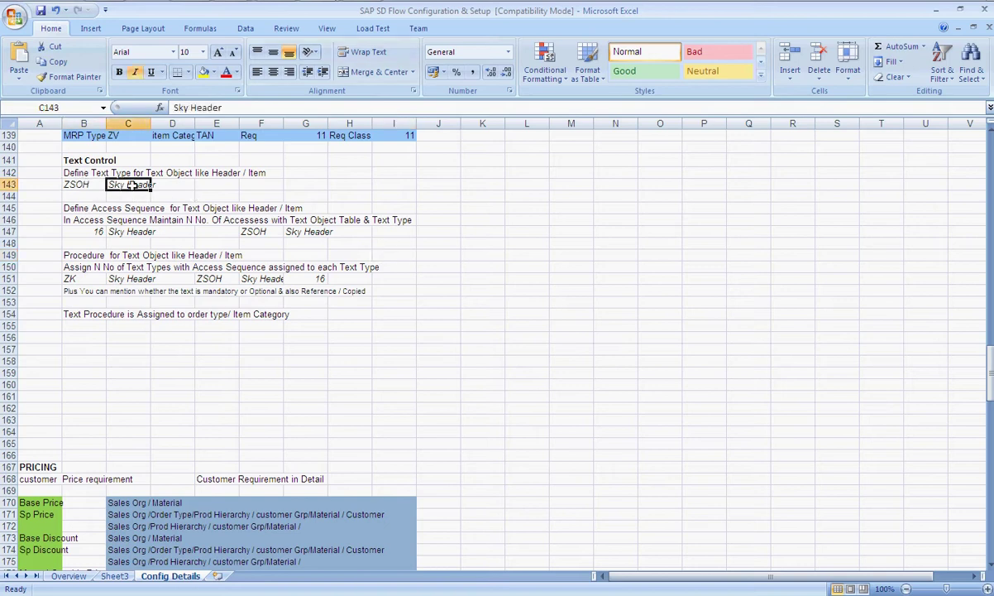
key("alt+Tab")
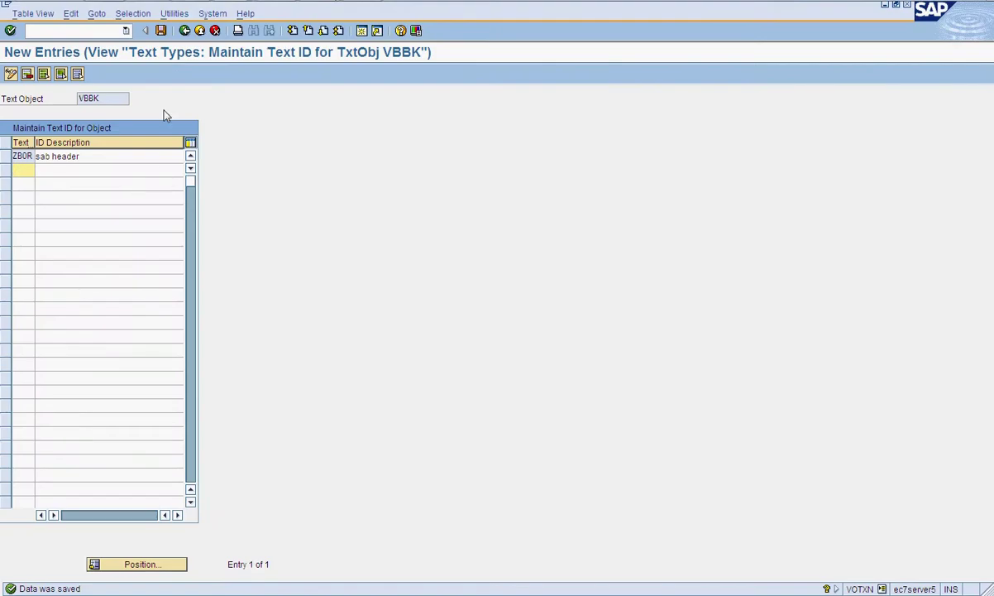
- Leave the text types and open the sales document header's text determination customizing for changes
left_click(185, 31)
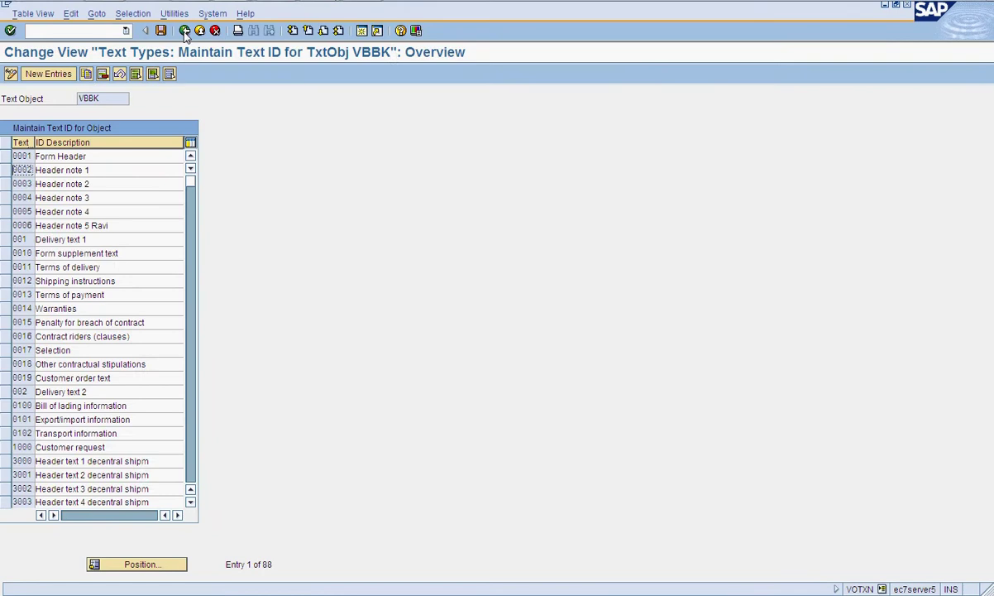
left_click(184, 32)
left_click(185, 32)
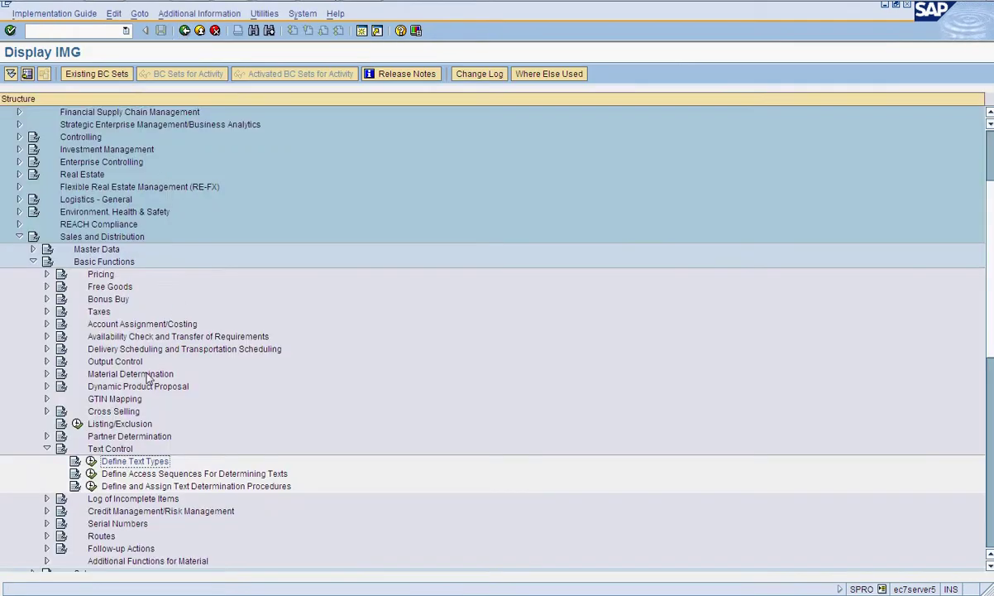
left_click(91, 461)
left_click(97, 245)
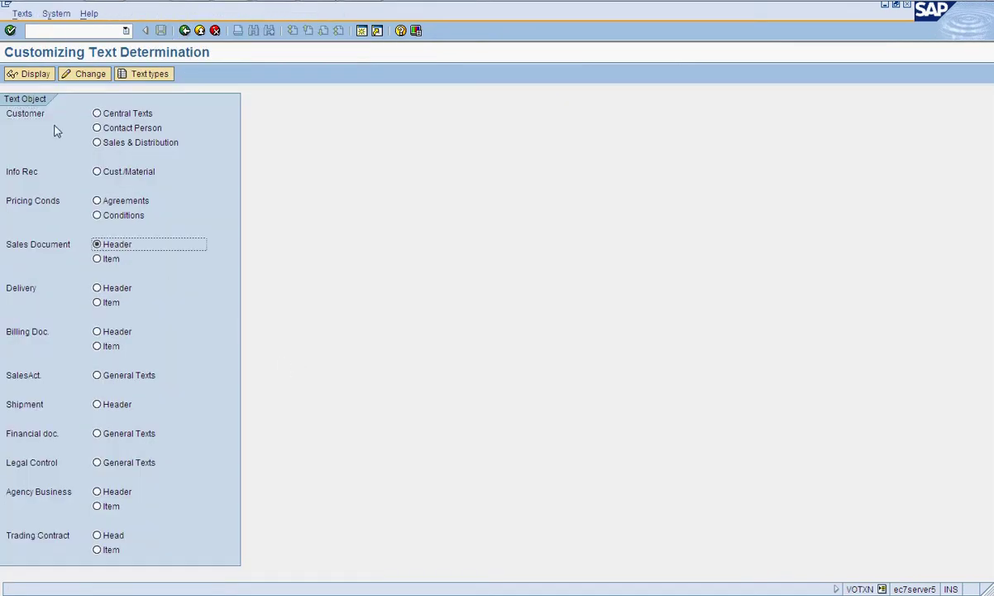
left_click(86, 74)
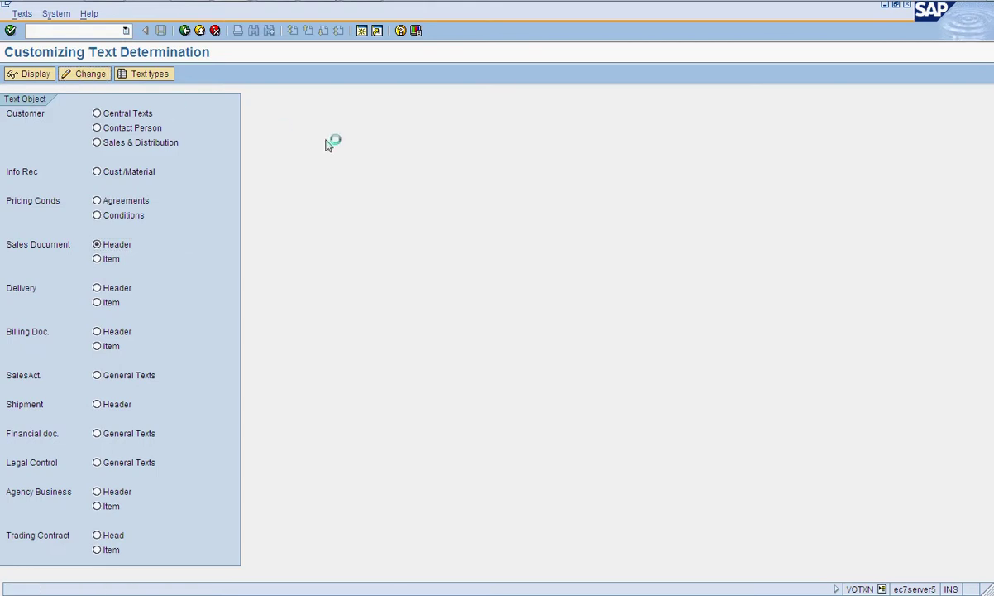
- Switch to the Excel workbook, check the access sequence notes in the Text Control section, and return to SAP
key("alt+Tab")
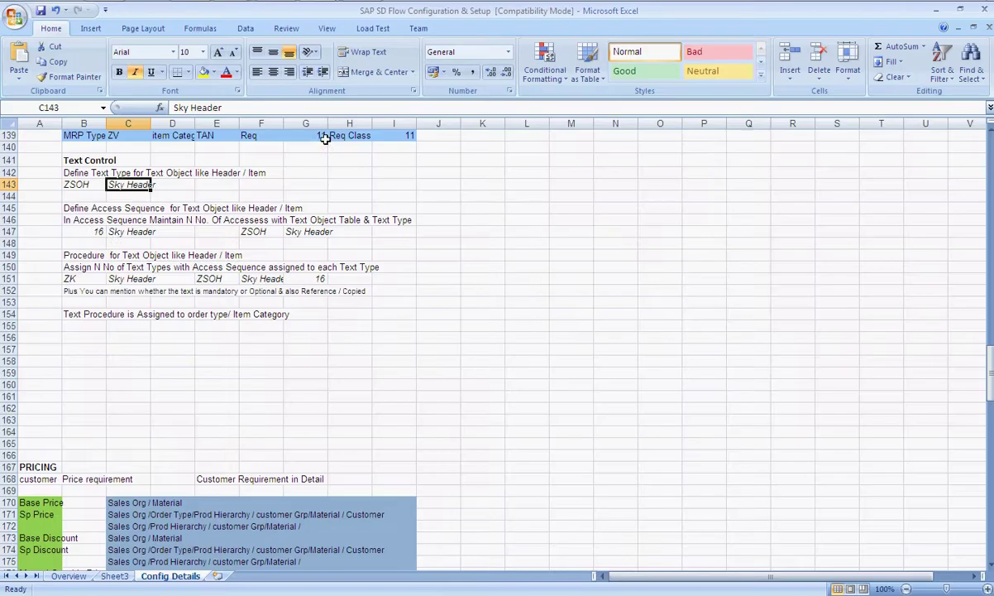
left_click(97, 235)
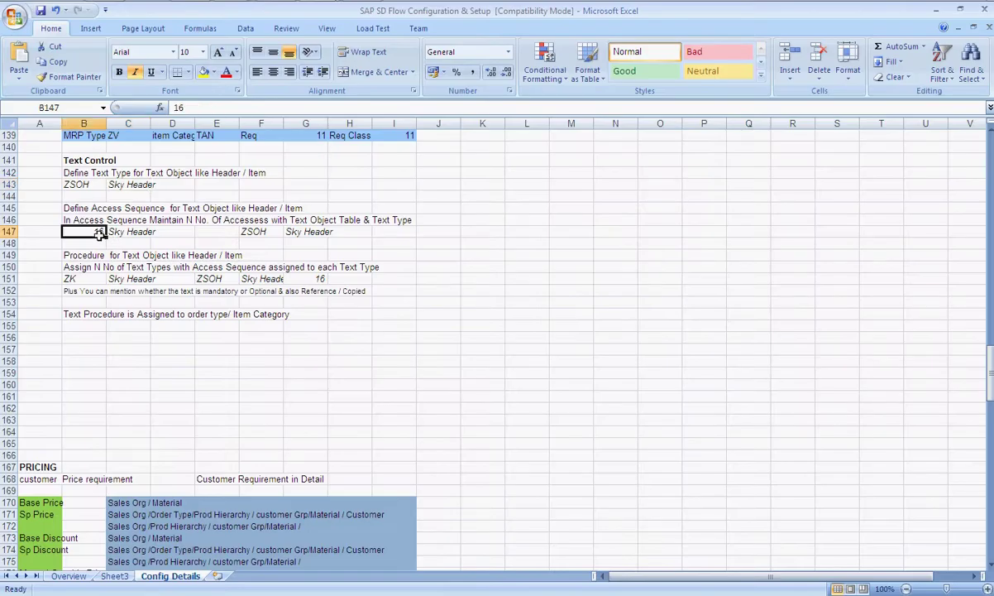
key("alt+Tab")
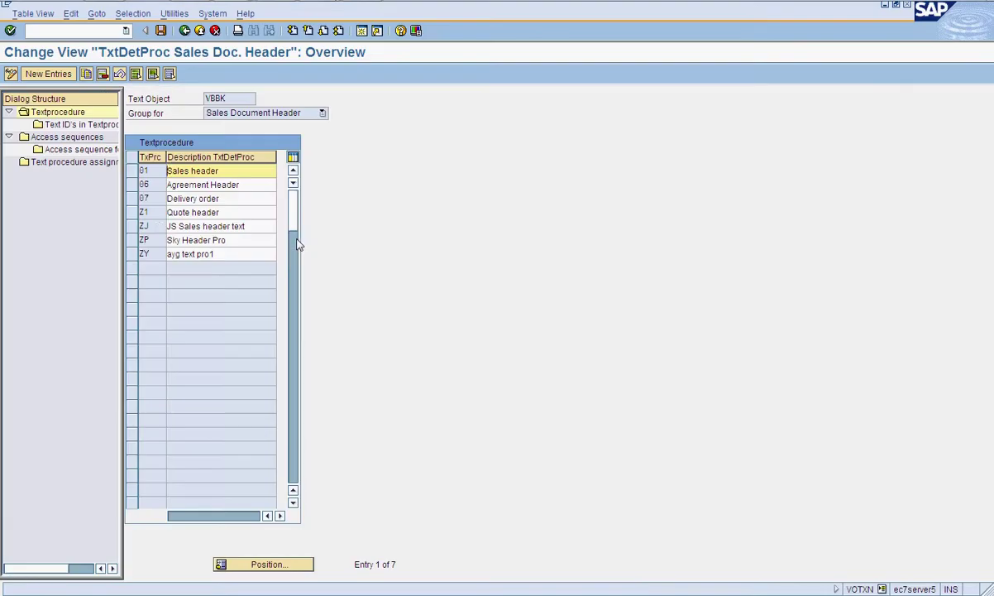
- Create access sequence 49 with description "Sab Acc Seq" in the sales document header access sequences
double_click(60, 138)
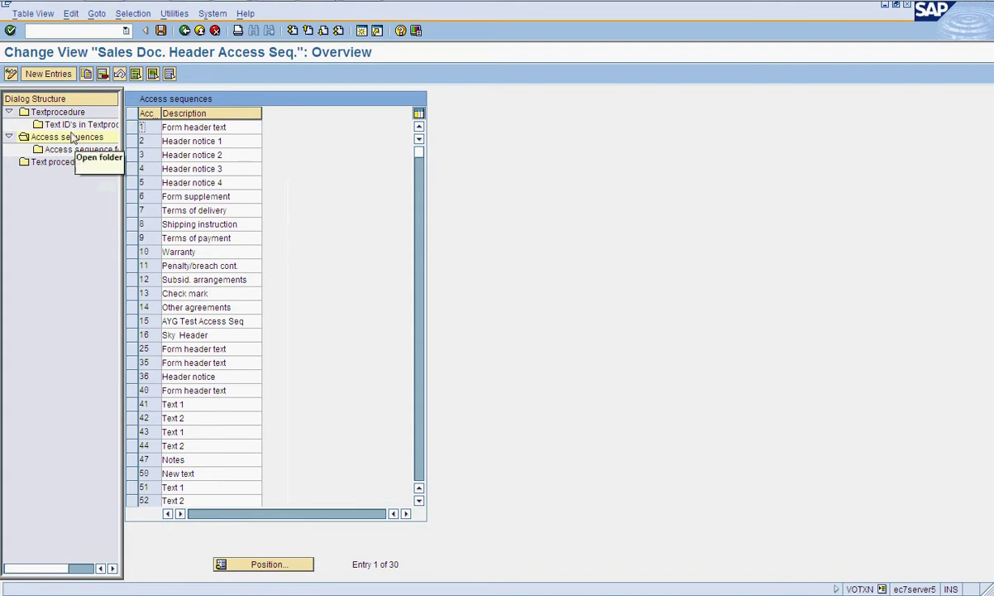
left_click(43, 75)
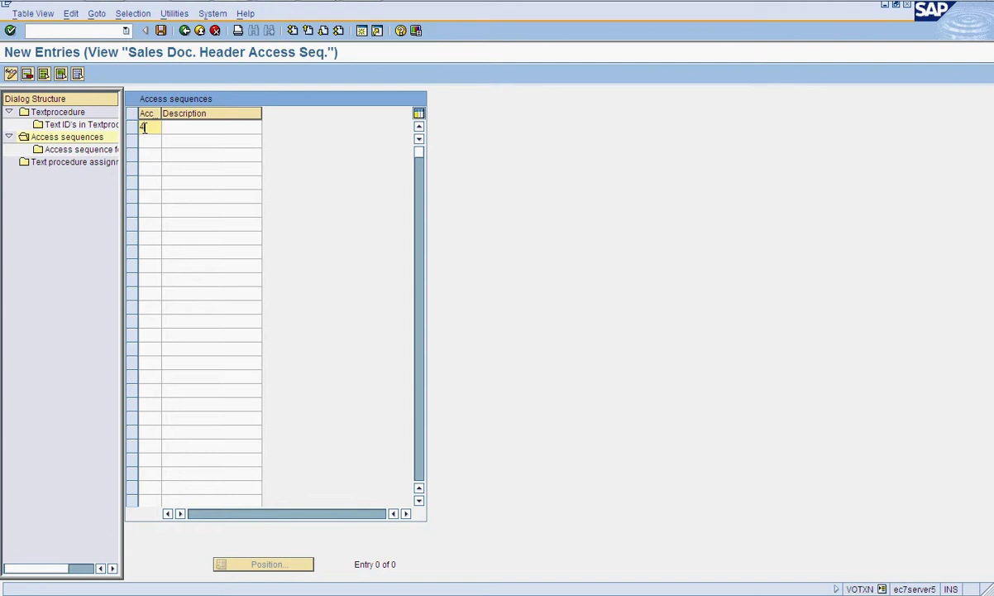
left_click(172, 130)
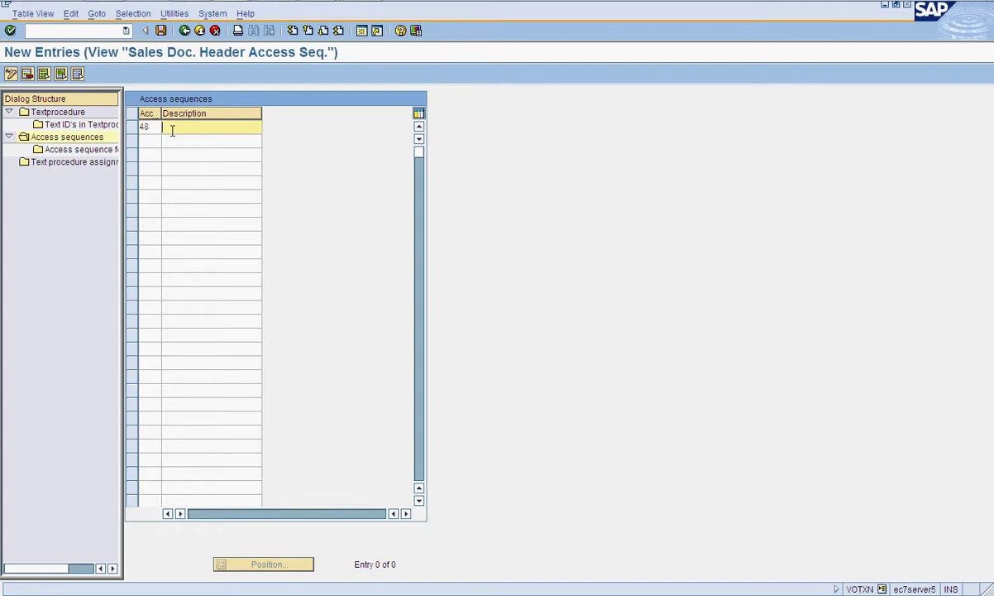
type("Sap Acc Seq")
key("Return")
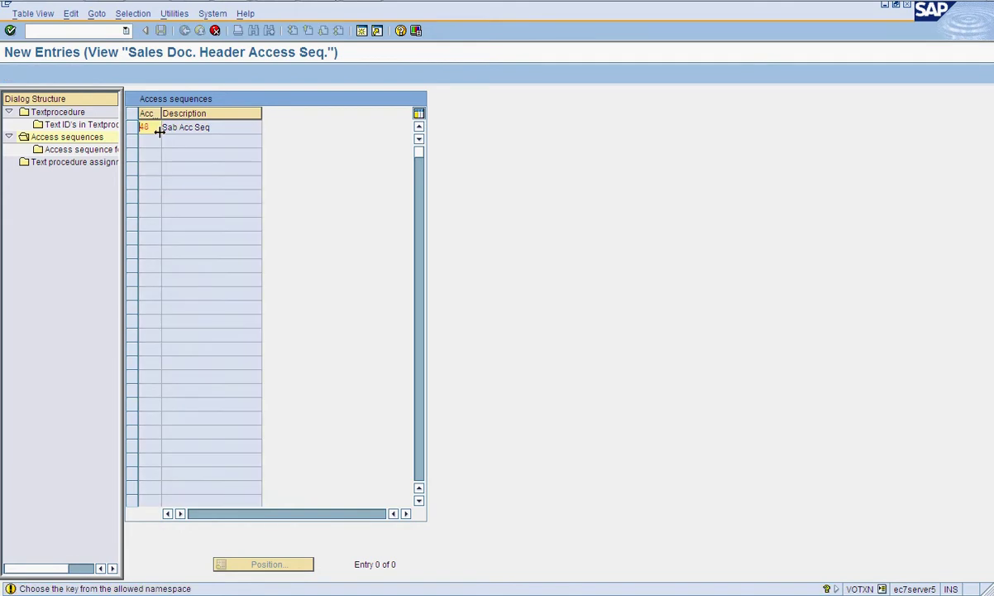
key("Return")
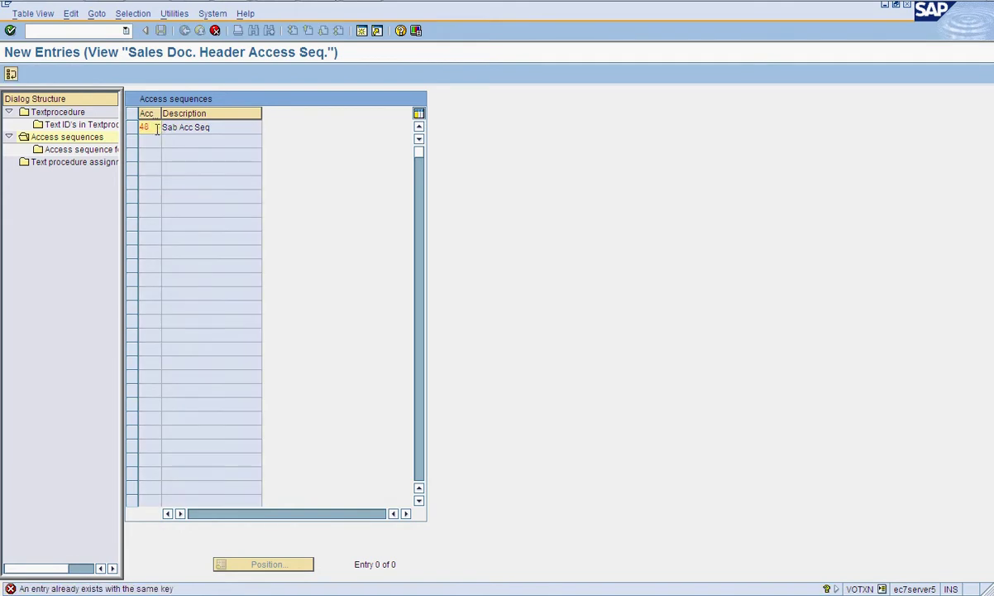
key("BackSpace")
type("9")
key("Return")
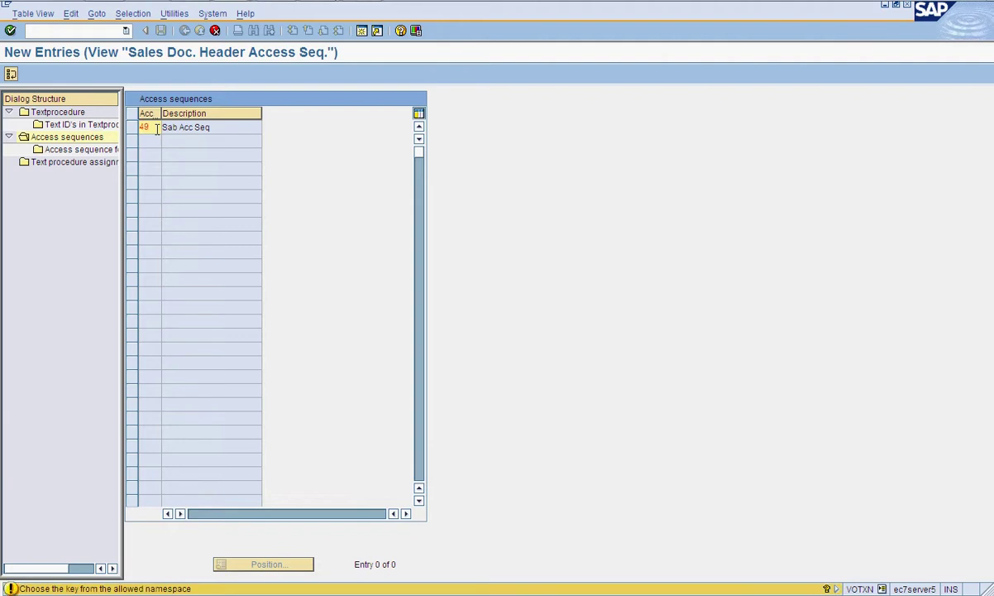
key("Return")
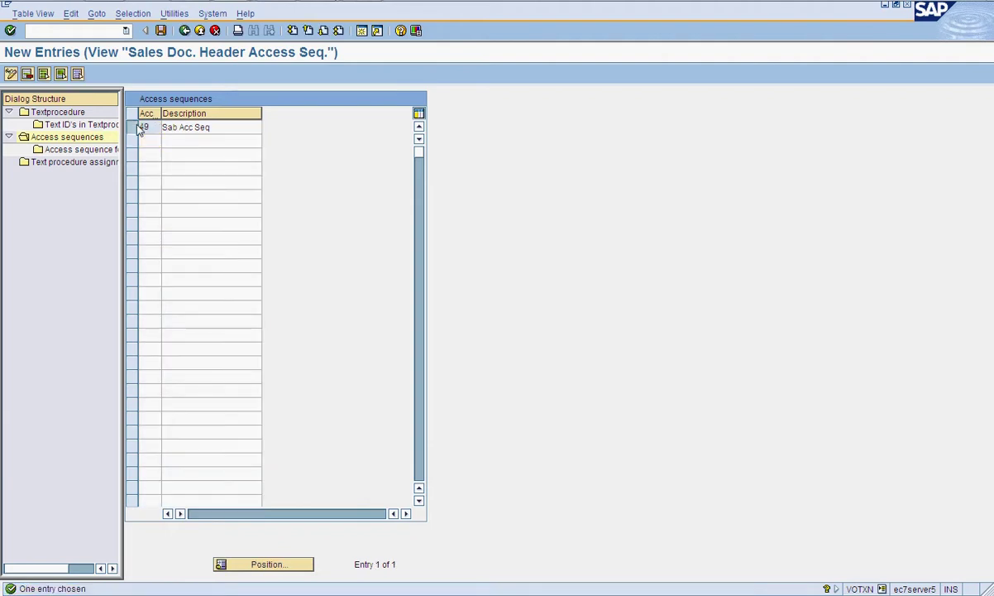
- Open the text ID accesses of access sequence 49 and delete the sequence 10 entry for text object TEXT
left_click(132, 128)
left_click(111, 152)
double_click(112, 152)
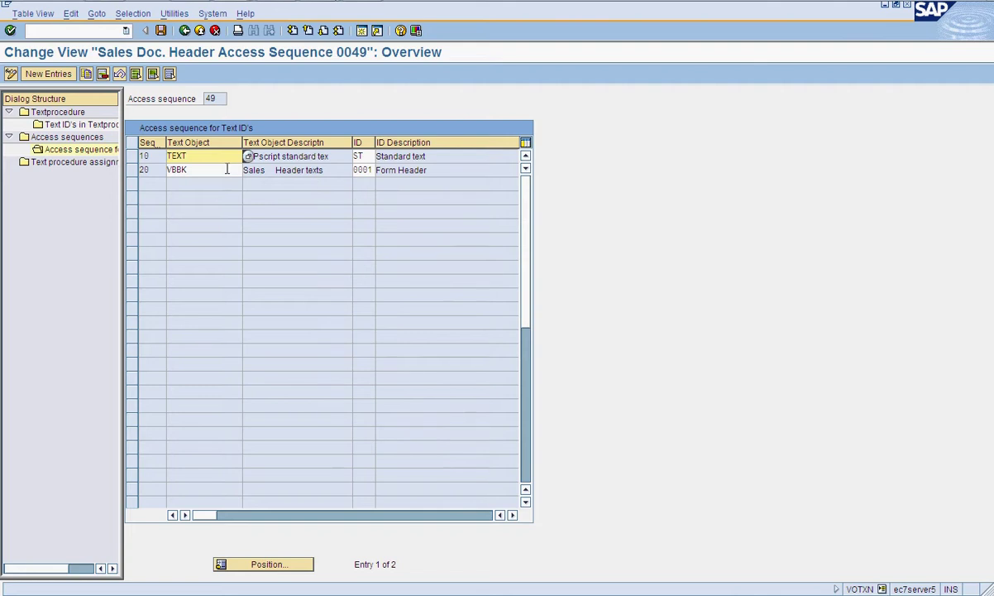
left_click(269, 170)
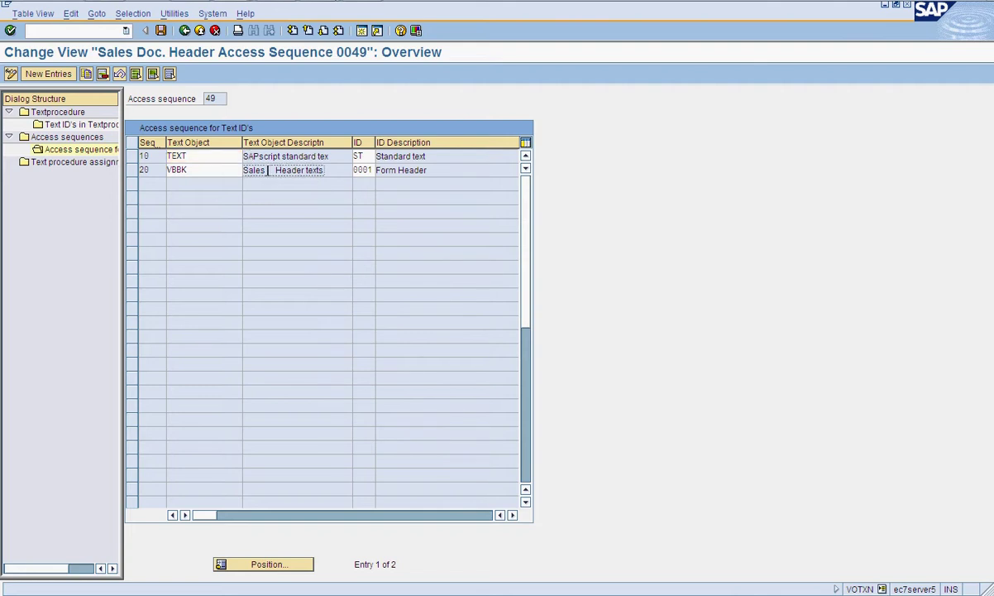
left_click(134, 157)
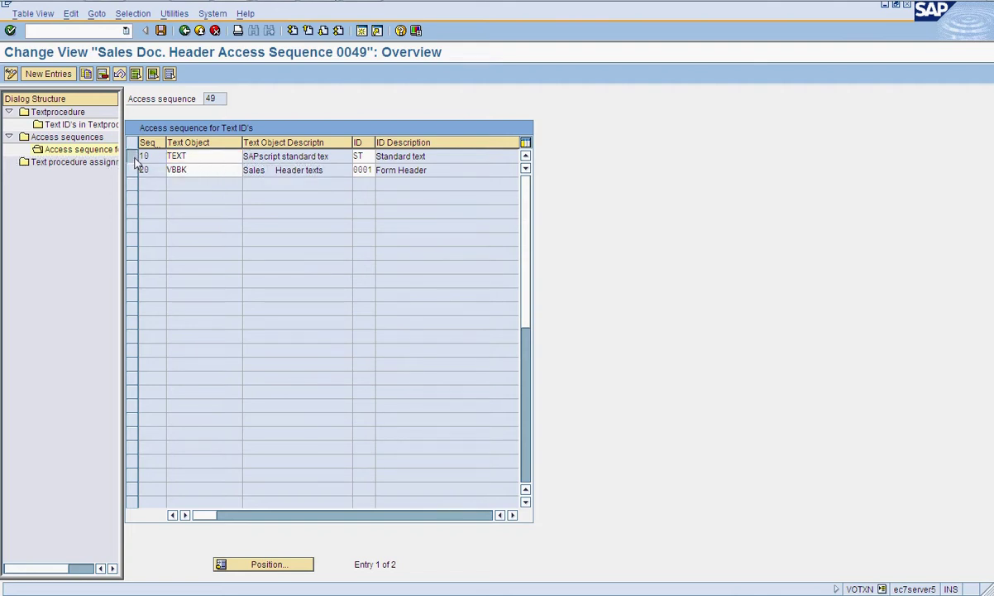
left_click(102, 73)
- Set the VBBK access's text ID to ZBOR and save access sequence 49 under the proposed customizing request
left_click(361, 155)
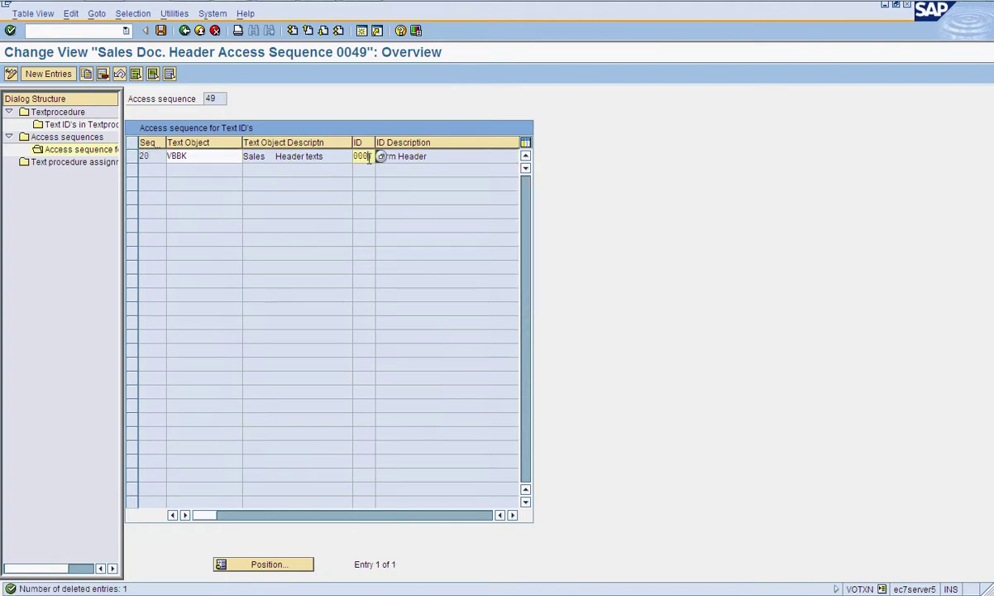
key("F4")
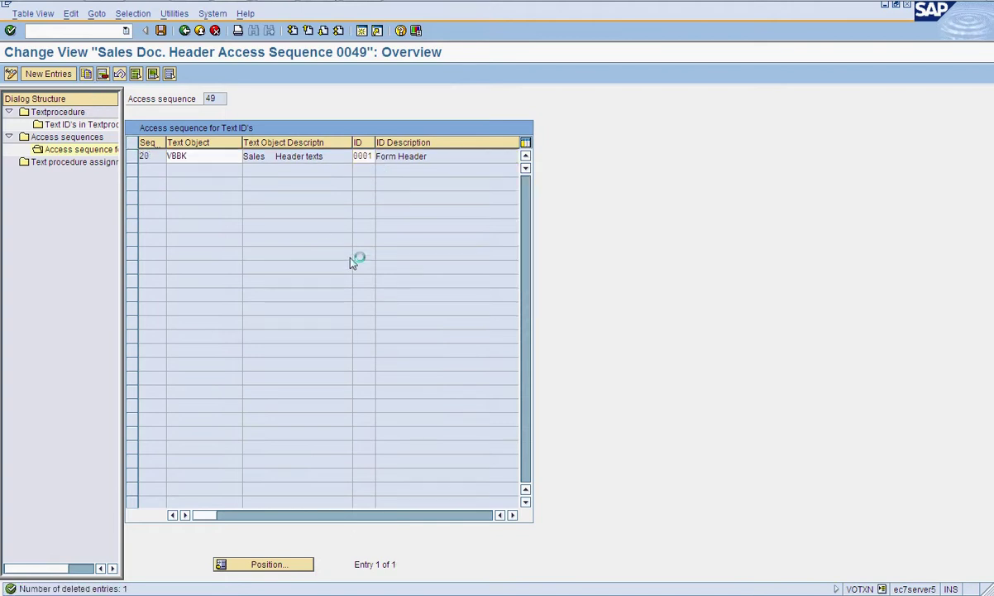
scroll(295, 391, "down", 20)
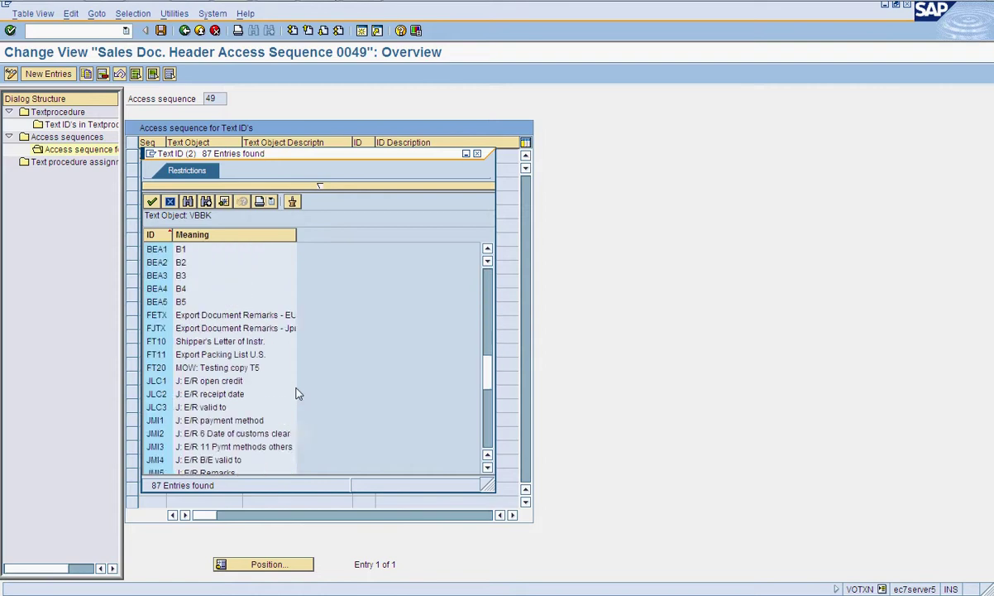
double_click(304, 419)
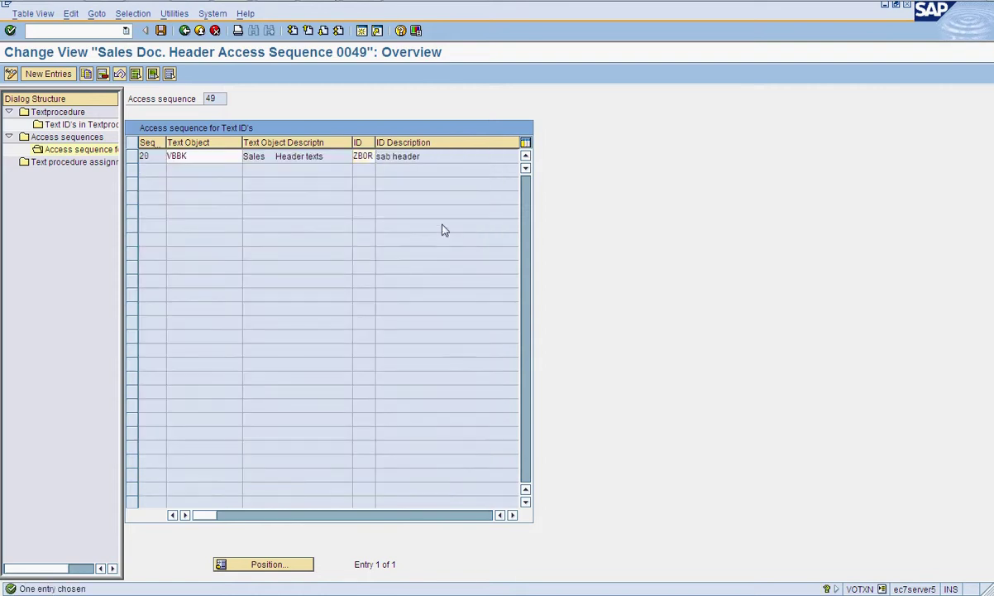
left_click(160, 30)
left_click(33, 213)
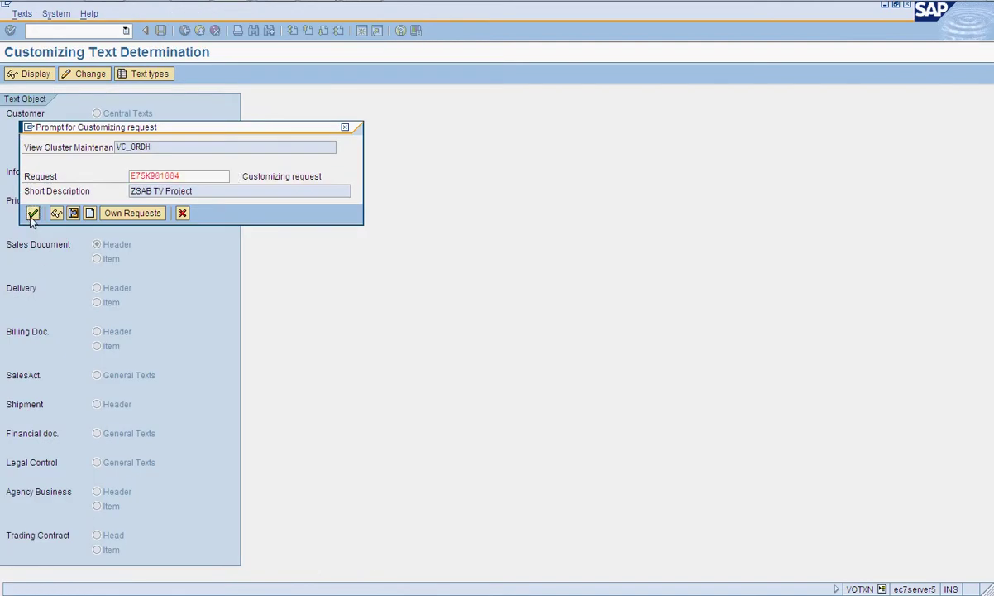
- Return to the IMG and open Define and Assign Text Determination Procedures for the sales document header in change mode
left_click(184, 31)
left_click(185, 30)
left_click(185, 31)
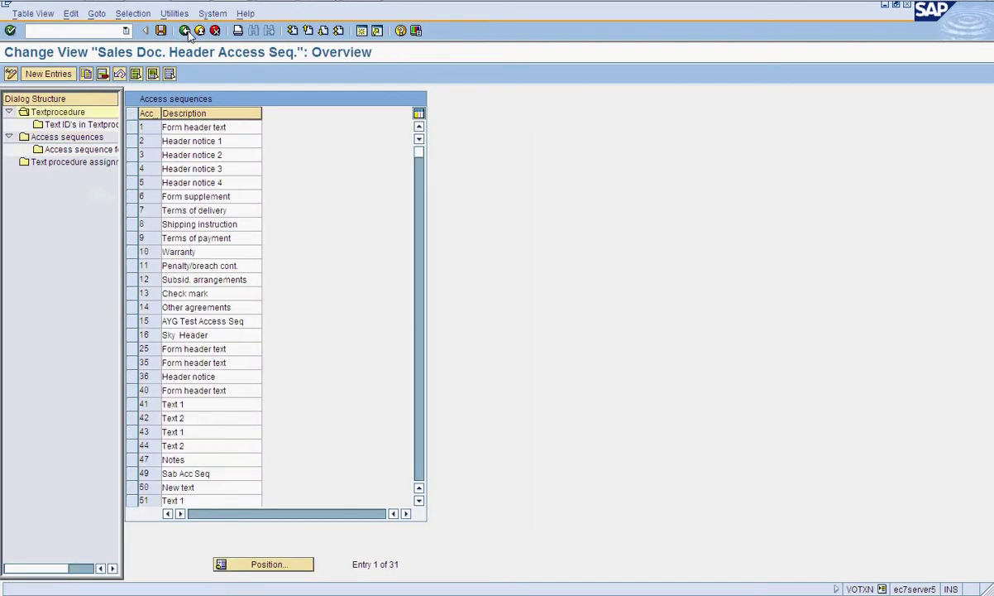
left_click(185, 31)
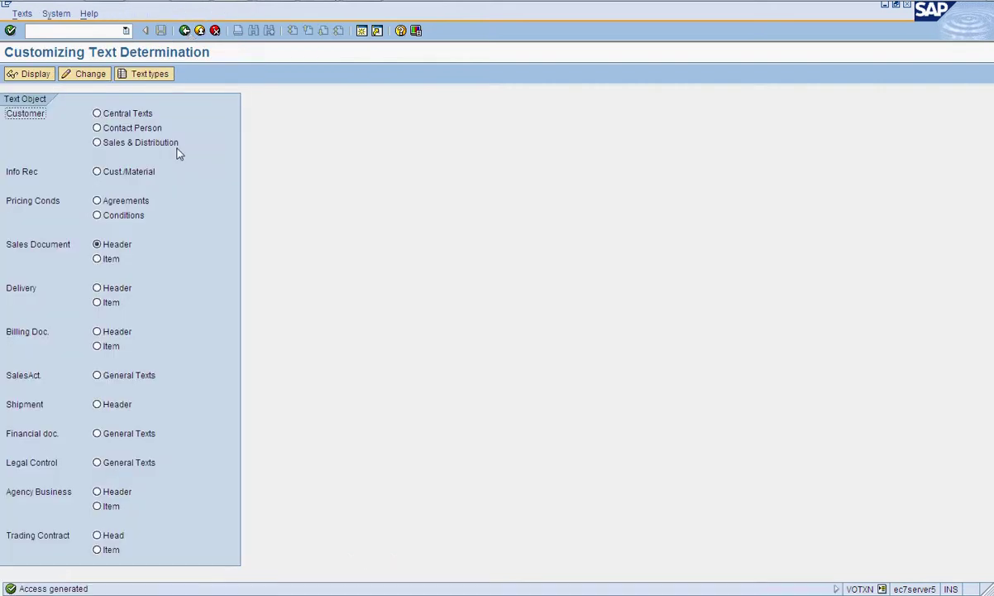
left_click(184, 31)
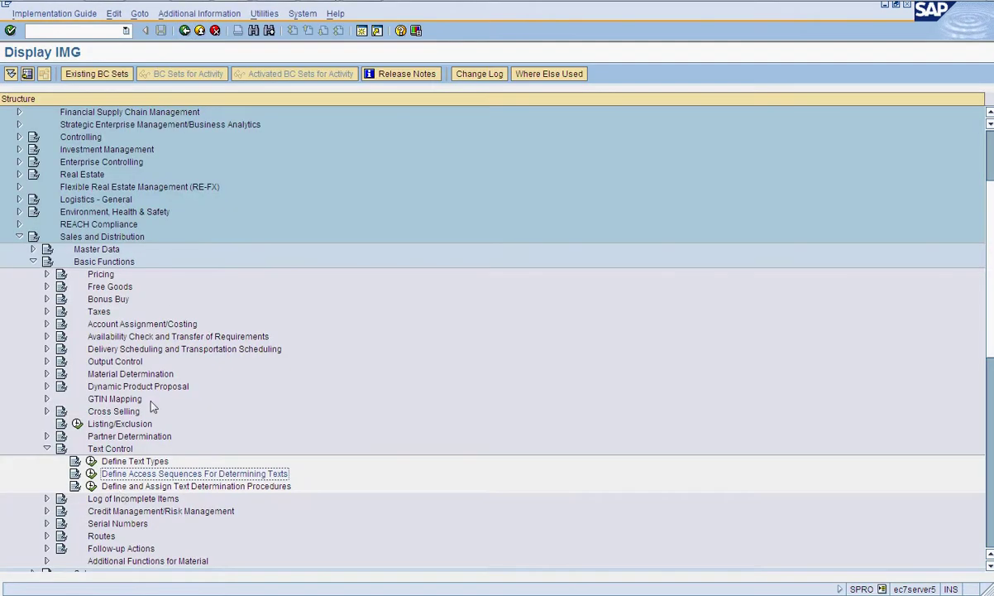
left_click(91, 486)
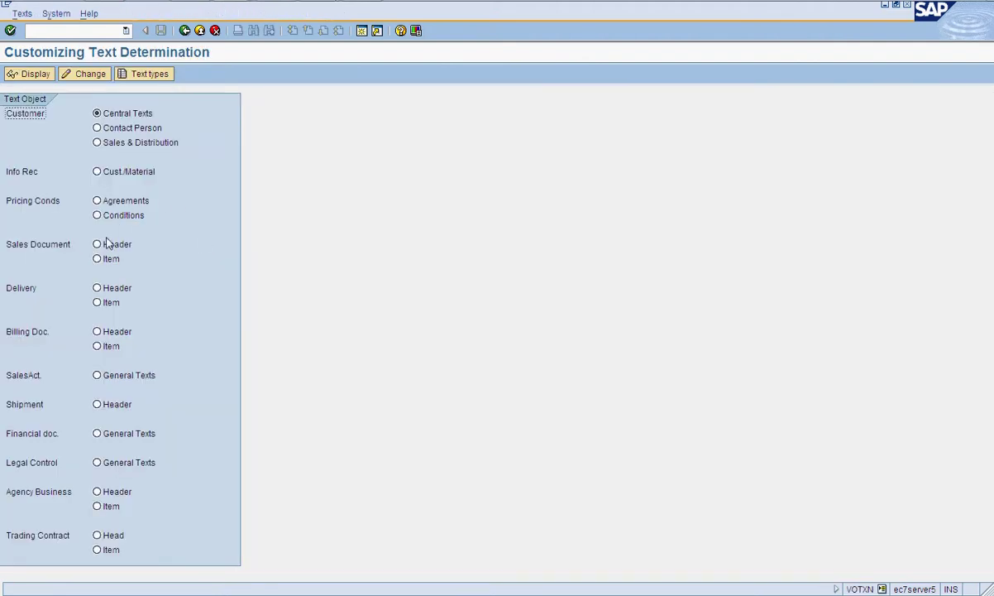
left_click(98, 244)
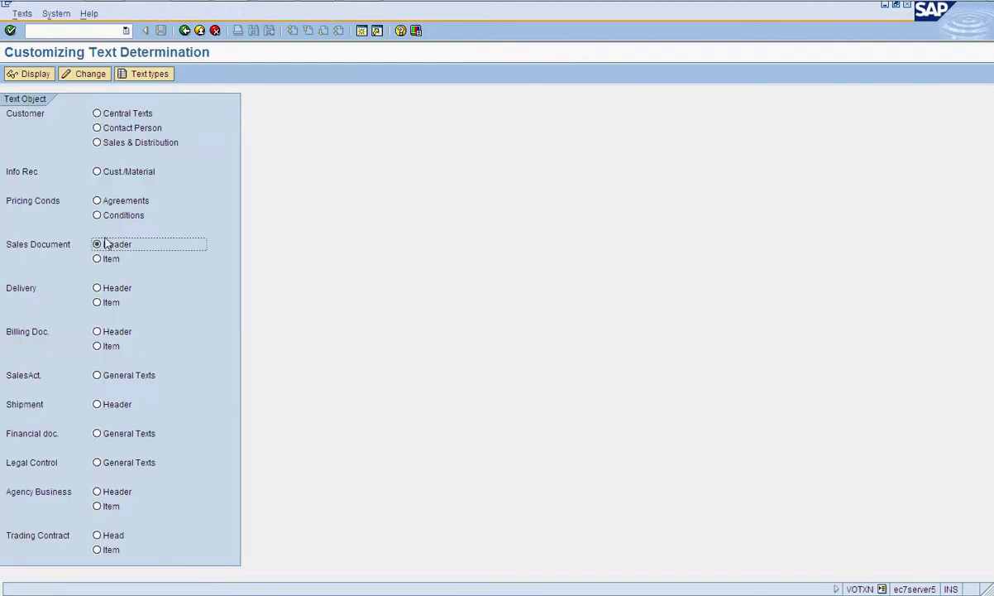
left_click(106, 77)
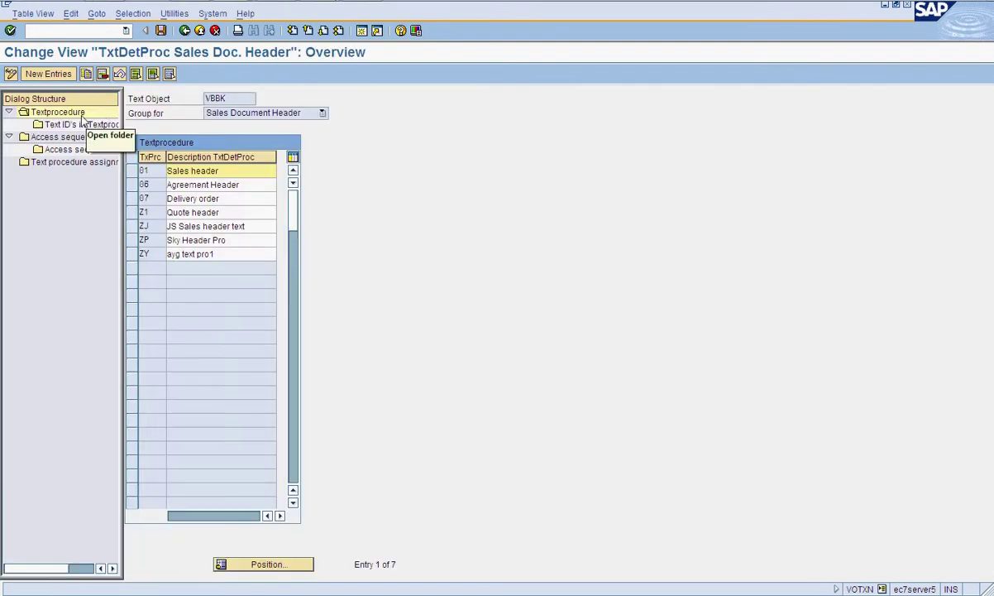
- Create text procedure ZT with description "SAB Header Text Pro" for the sales document header
left_click(70, 73)
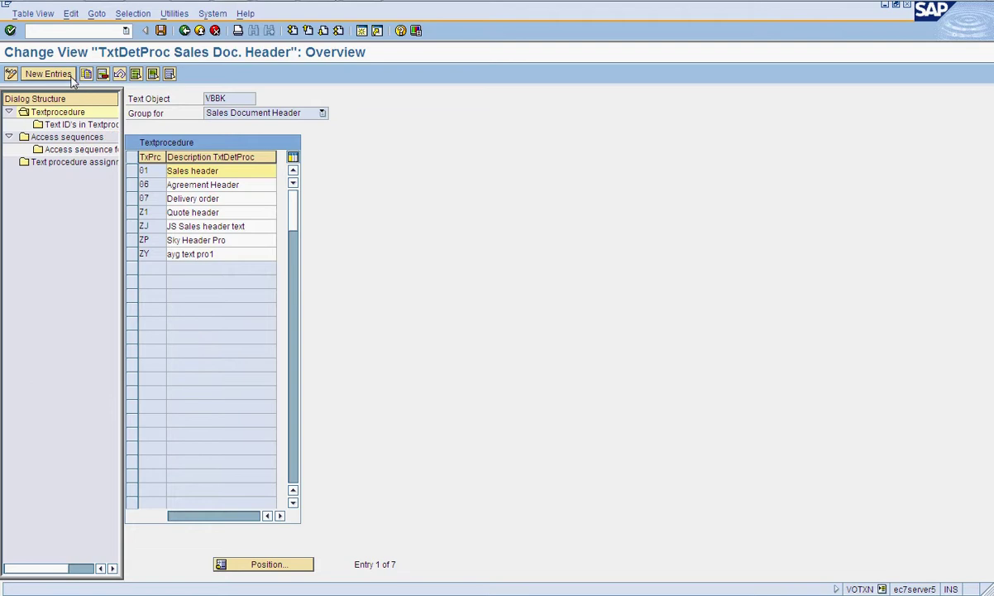
type("z")
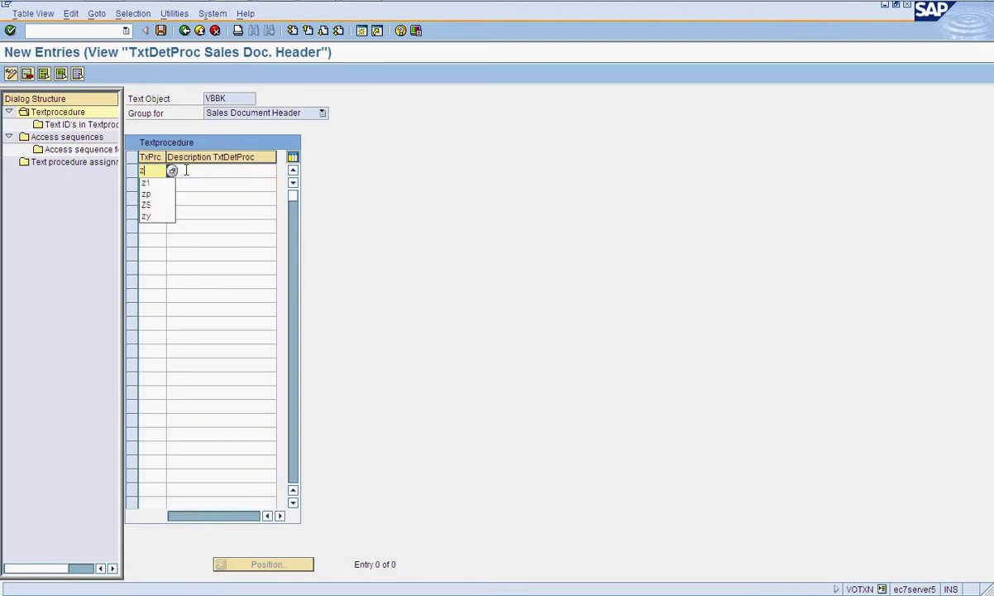
type("t")
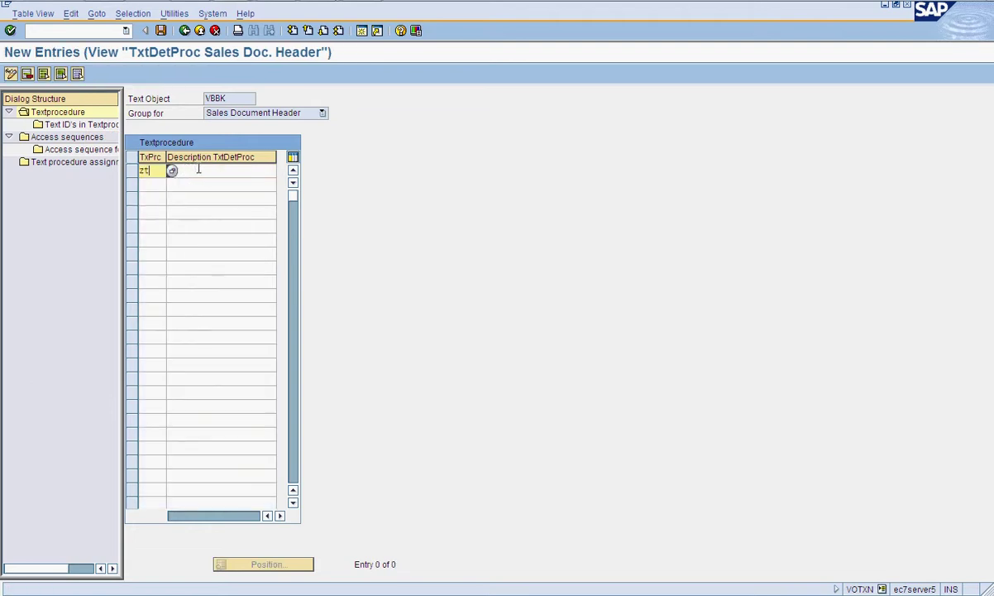
left_click(201, 172)
type("SAB Header Text Pro")
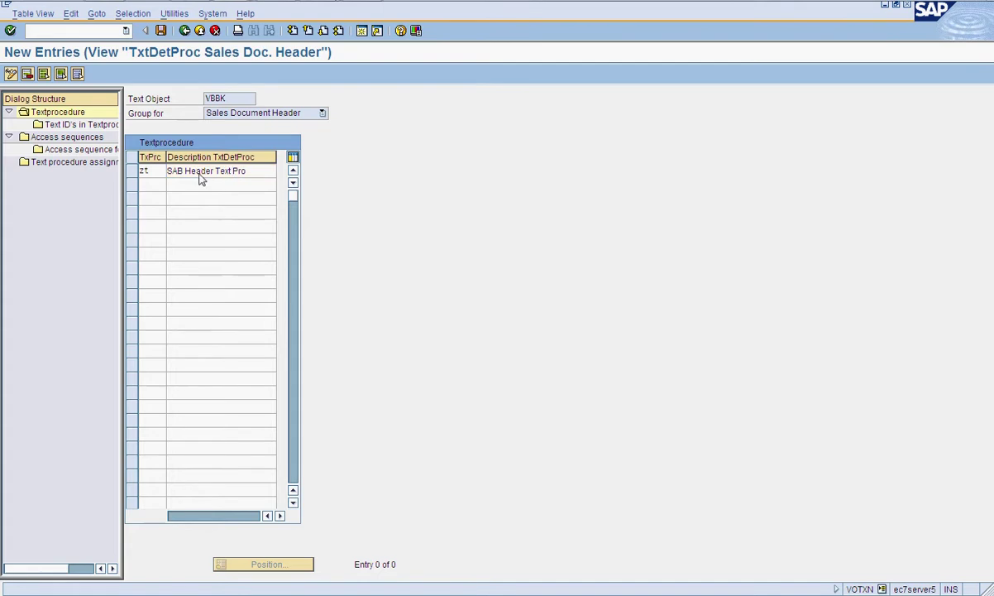
key("Return")
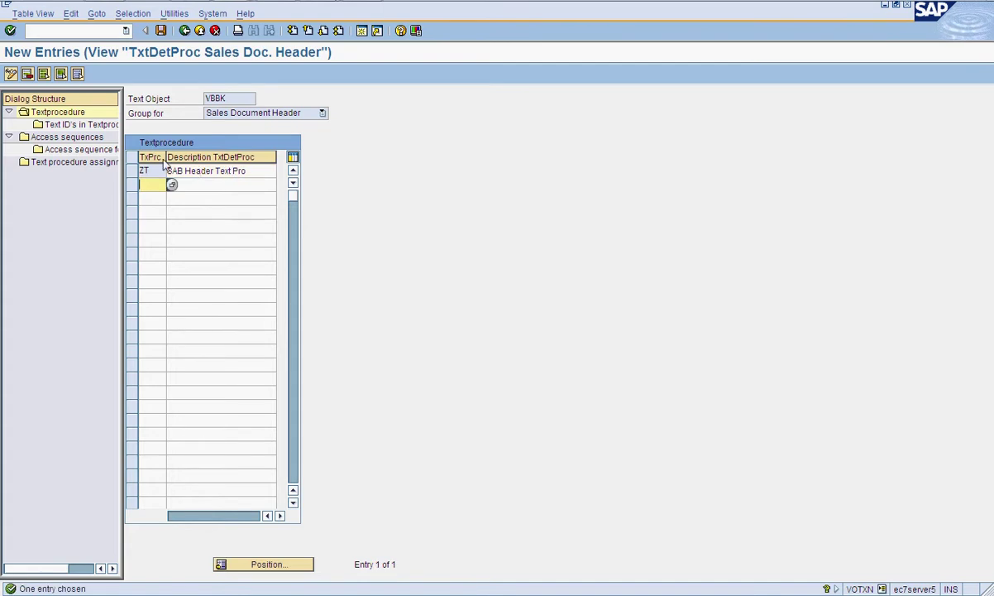
- Add a text ID entry to text procedure ZT with sequence 10, ID ZBOR and access sequence 49
left_click(133, 171)
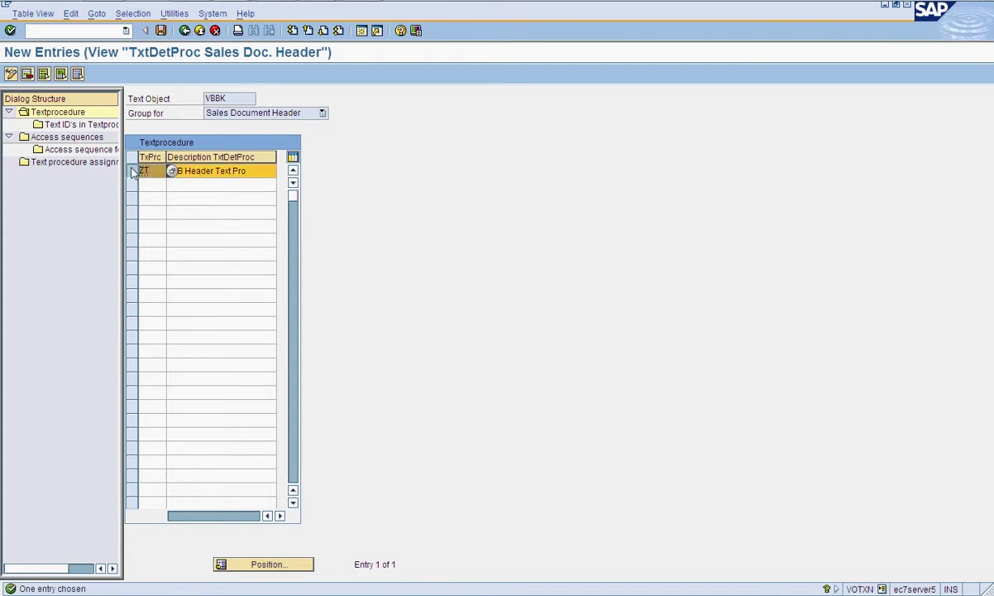
double_click(100, 125)
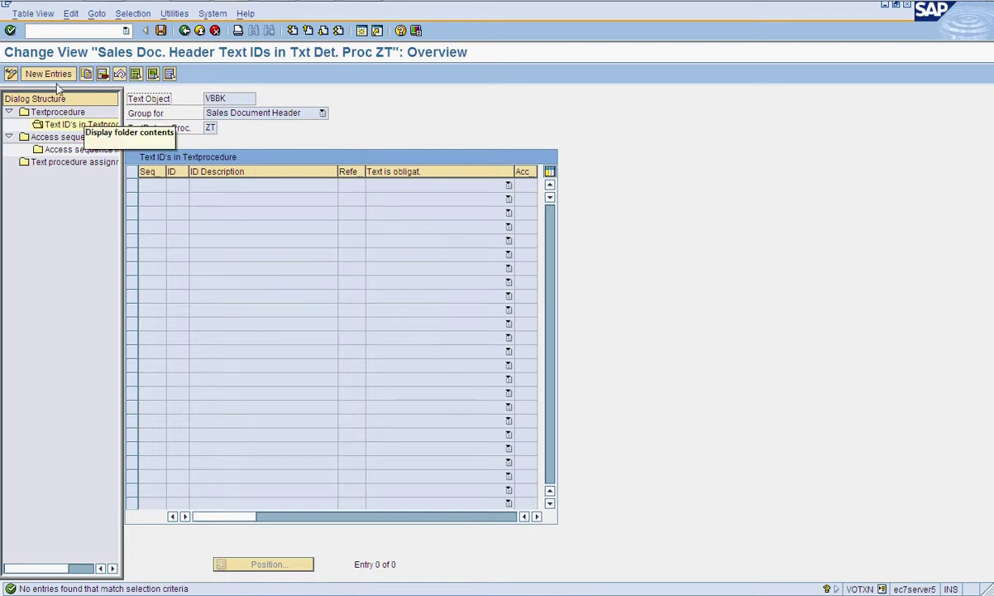
left_click(69, 78)
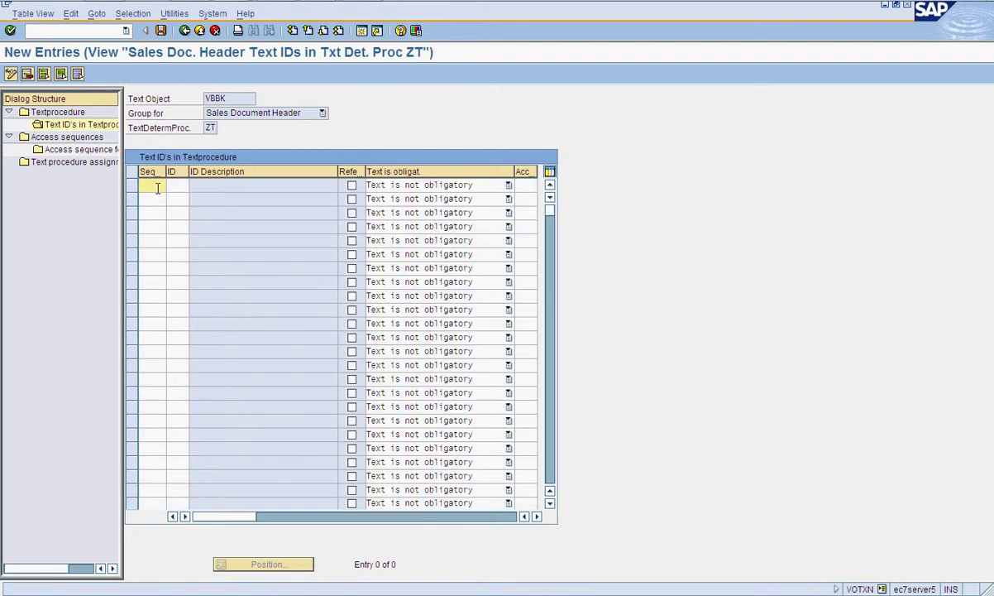
type("10")
left_click(180, 186)
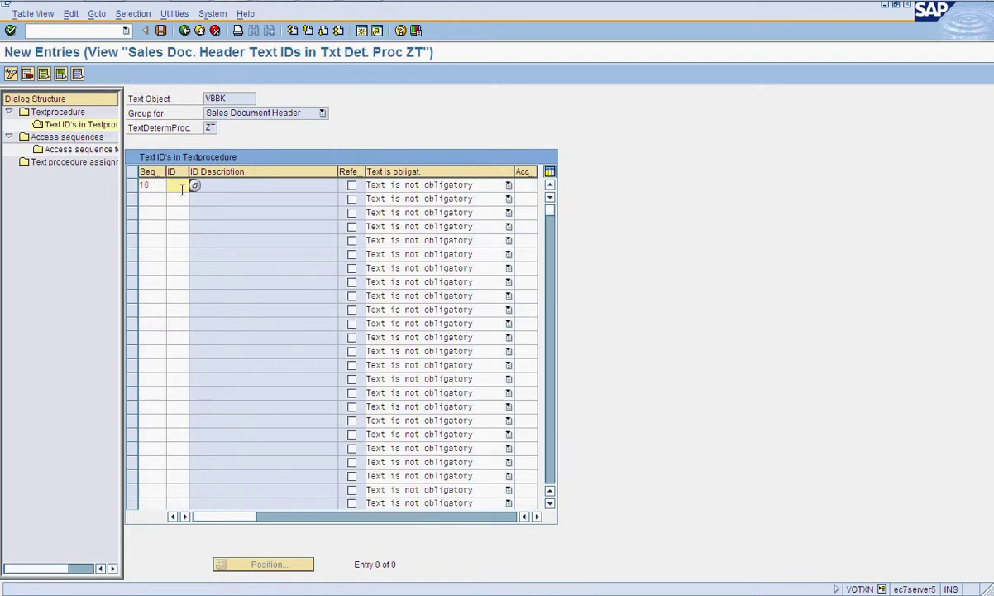
type("z")
type("sb")
key("BackSpace")
key("BackSpace")
type("b")
left_click(536, 185)
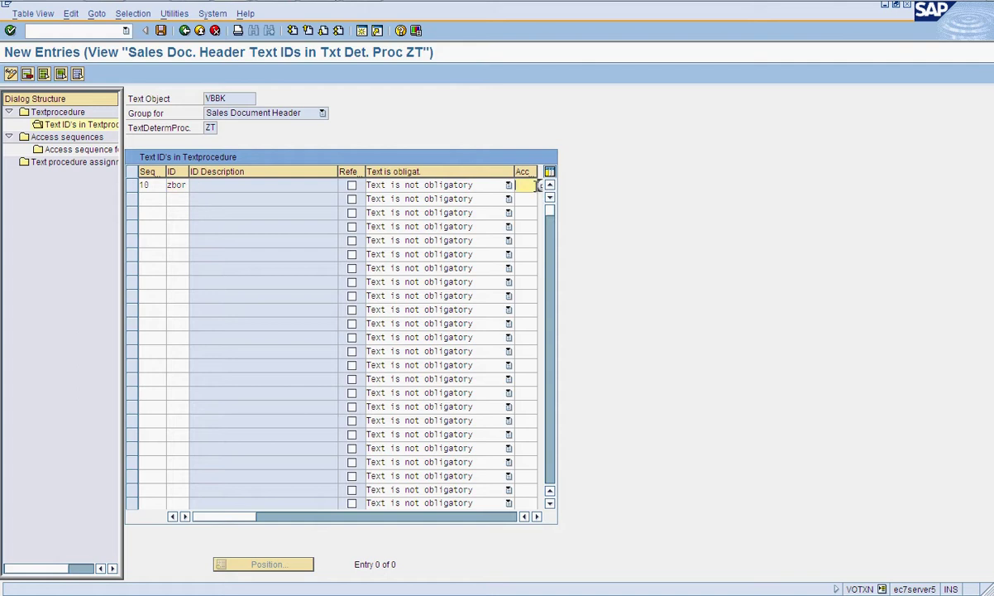
type("49")
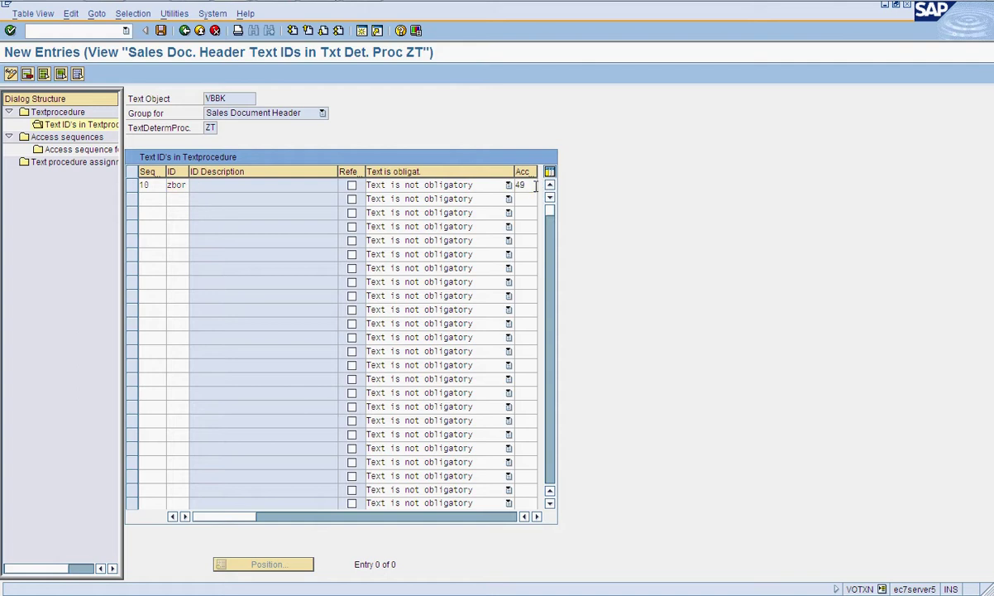
- Save the ZBOR text ID entry of text procedure ZT under the proposed customizing request
key("Return")
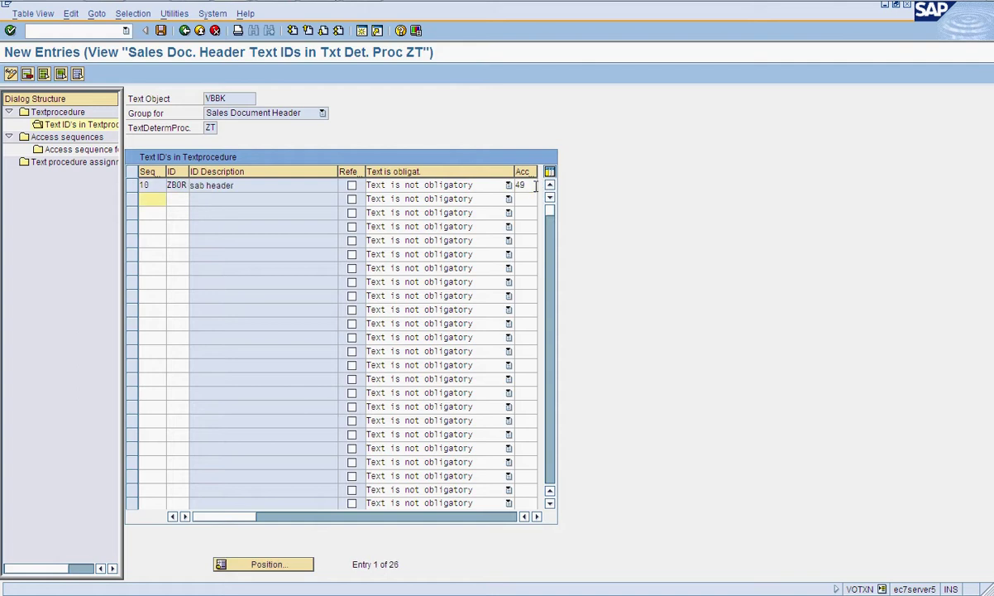
left_click(161, 31)
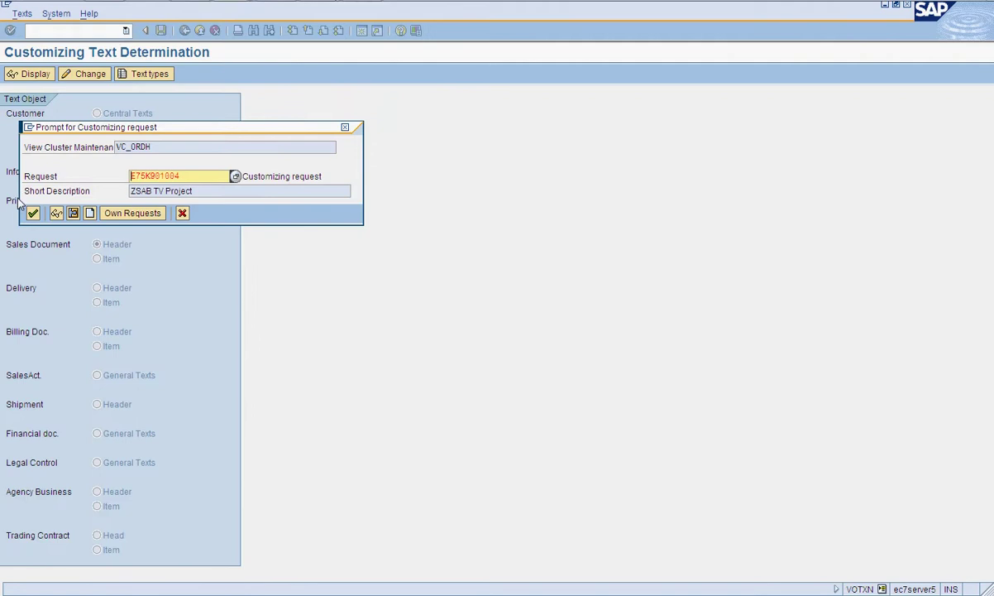
left_click(33, 213)
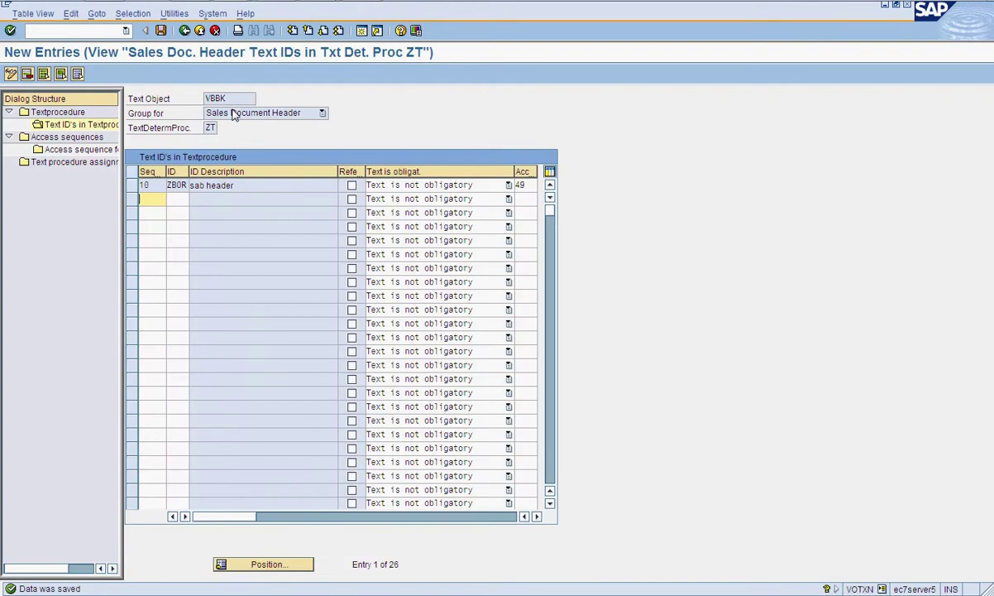
- In the text procedure assignment, assign procedure ZT to sales document type ZBOR (SAB Standard Order)
double_click(79, 163)
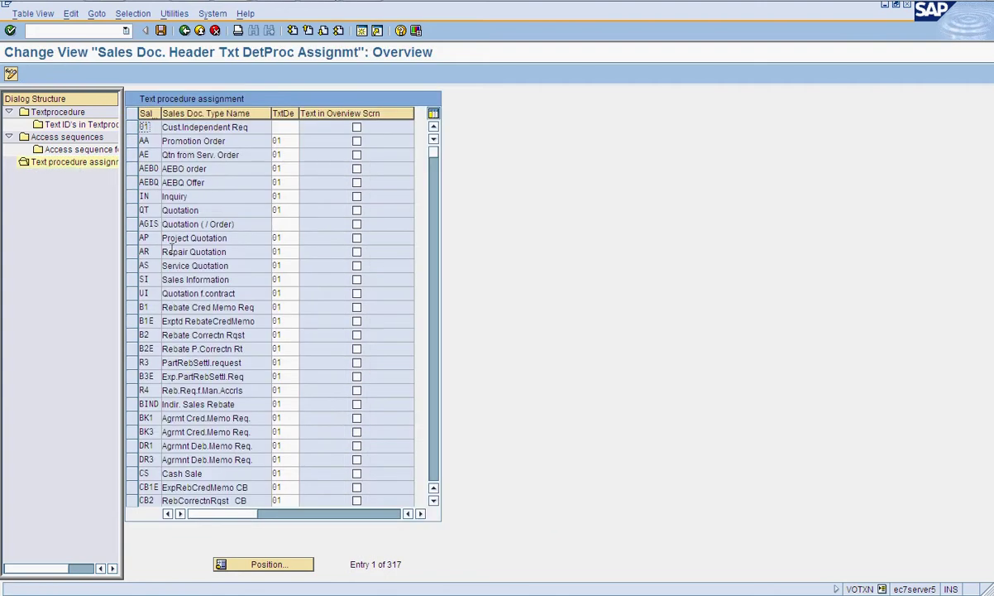
left_click(277, 564)
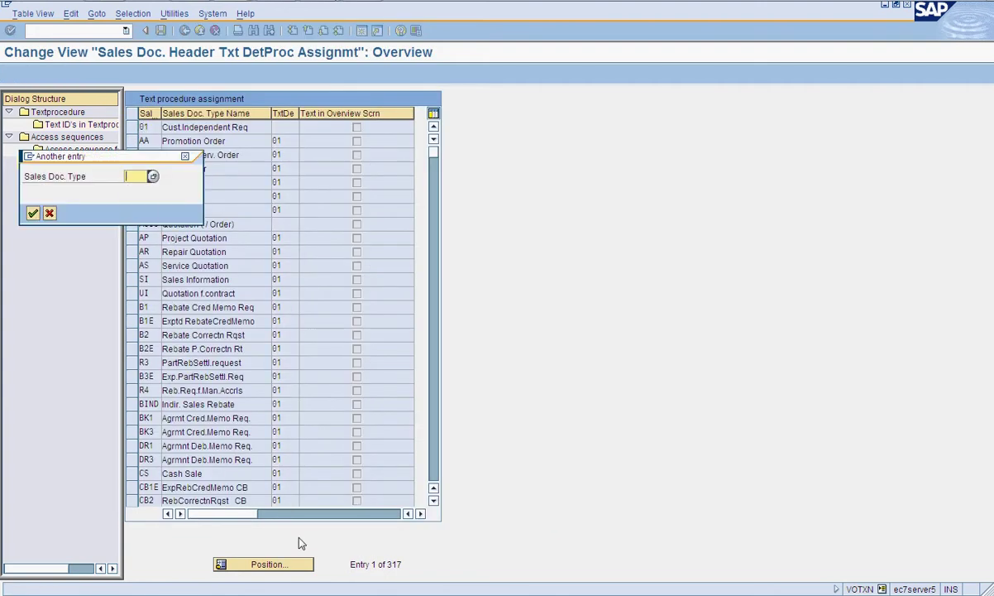
type("zbor")
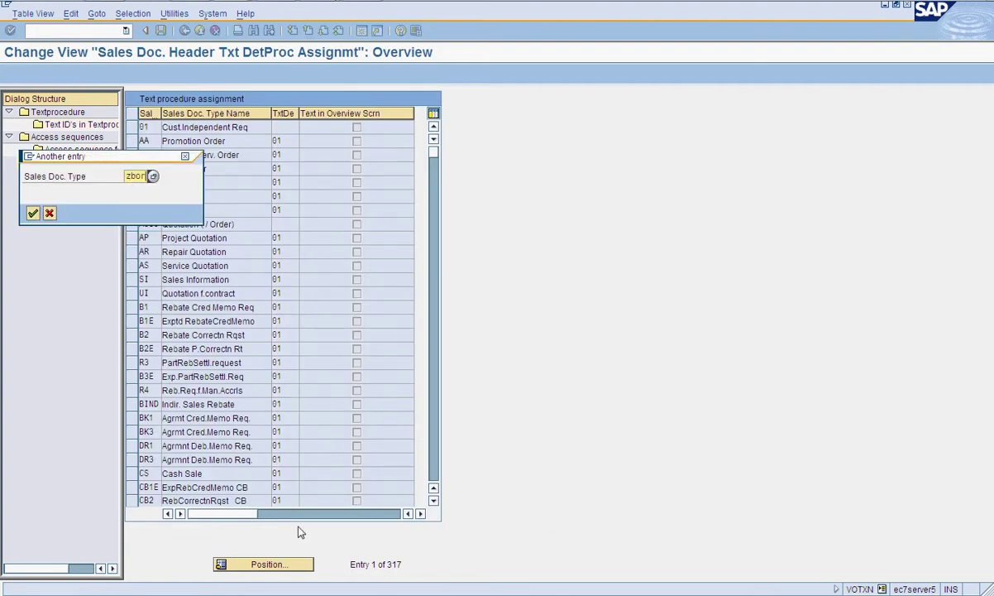
key("Return")
left_click(281, 129)
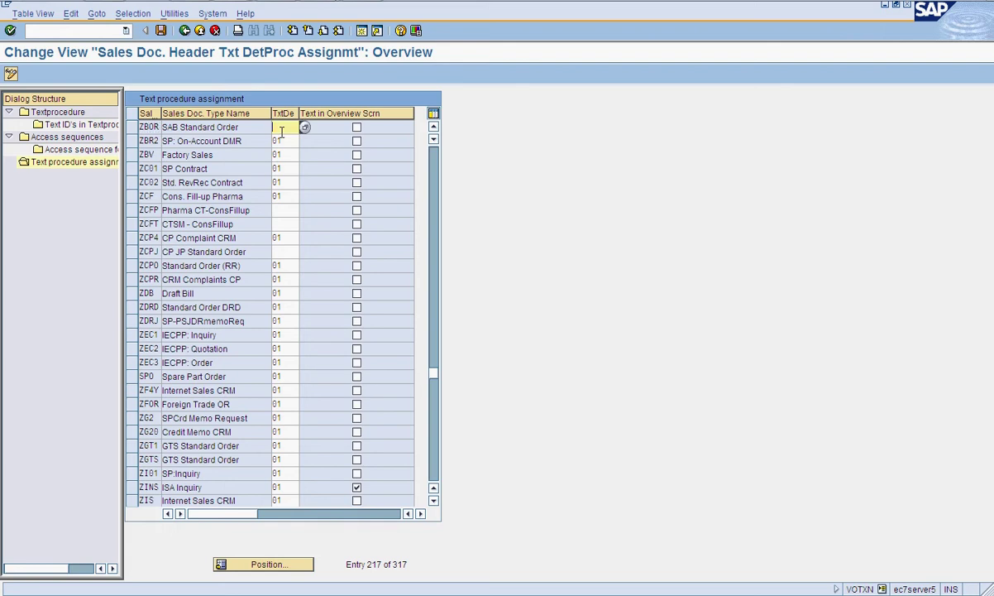
type("zt")
- Assign text procedure ZT to sales document type ZBCR (SAB Credit Memo Requ) and save the assignments
scroll(281, 198, "up", 1)
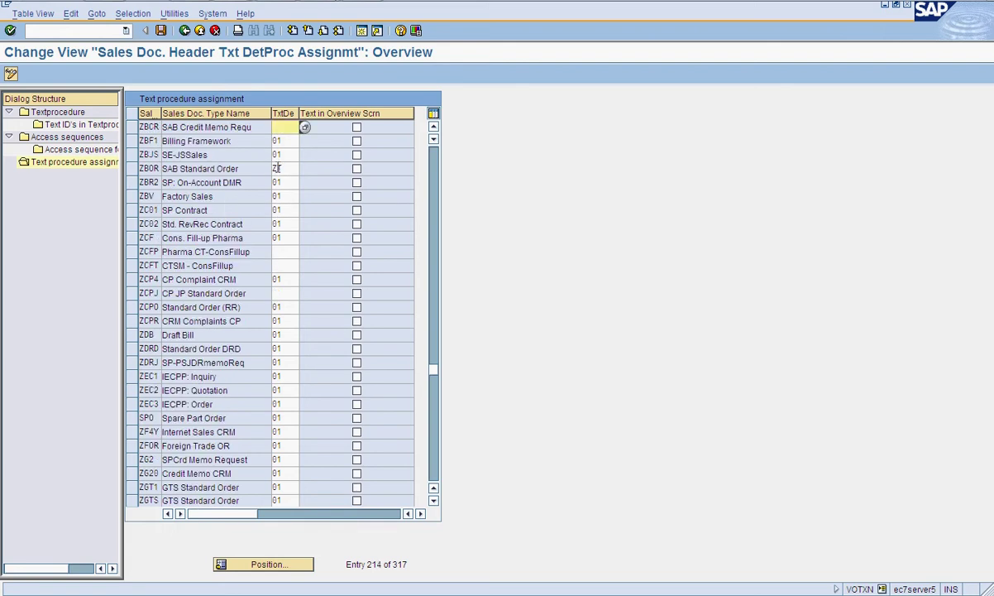
key("BackSpace")
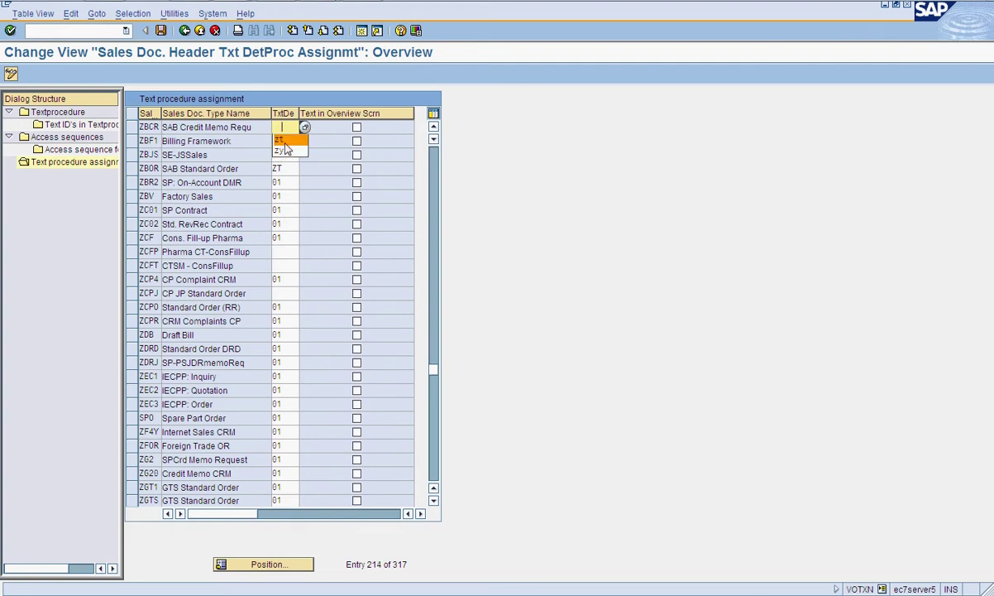
left_click(284, 140)
key("Return")
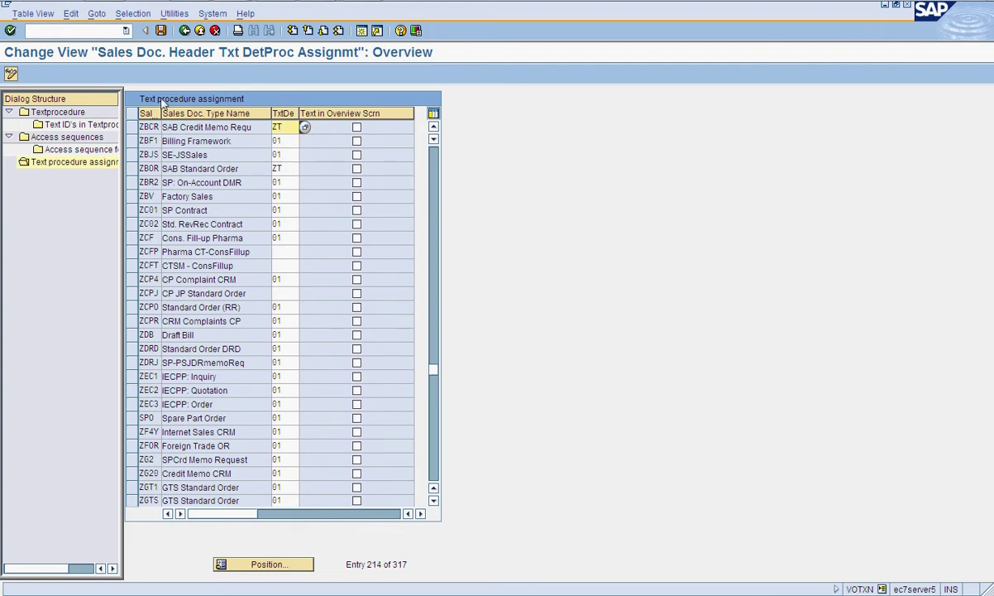
left_click(160, 31)
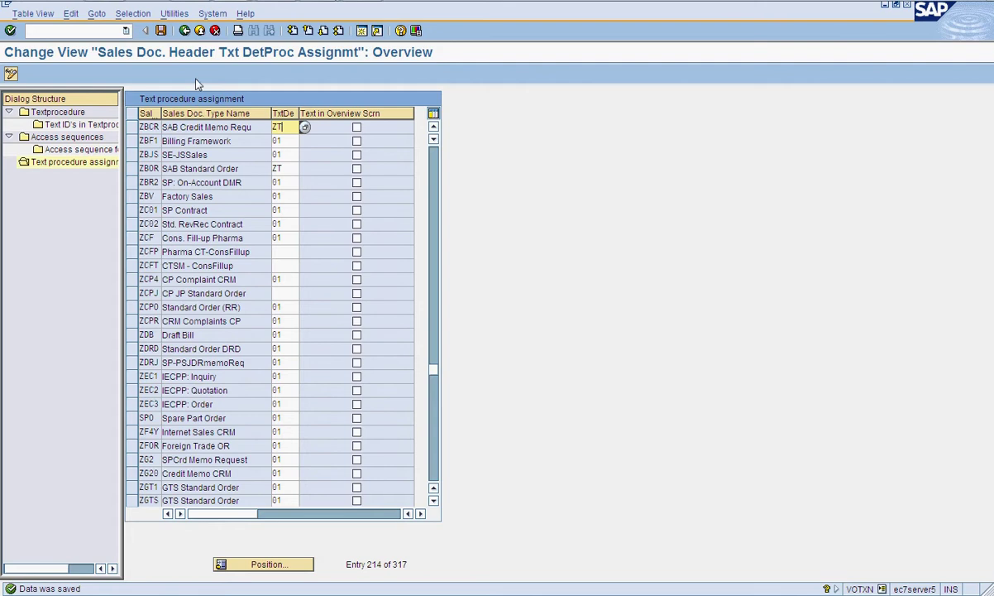
- Return to the text object selection and open the customer Sales & Distribution text procedures in change mode
left_click(184, 31)
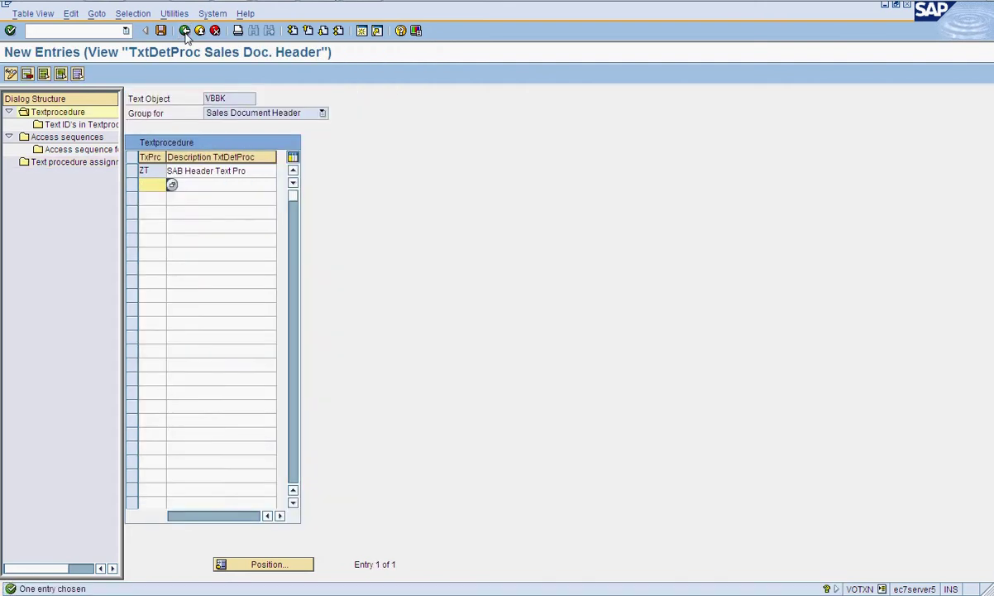
left_click(185, 32)
left_click(160, 30)
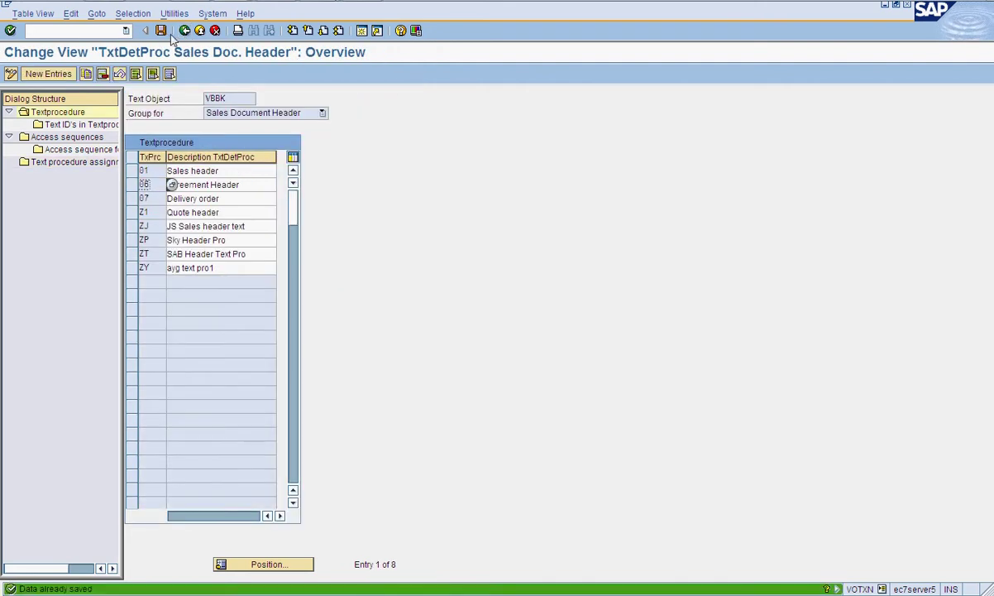
left_click(185, 31)
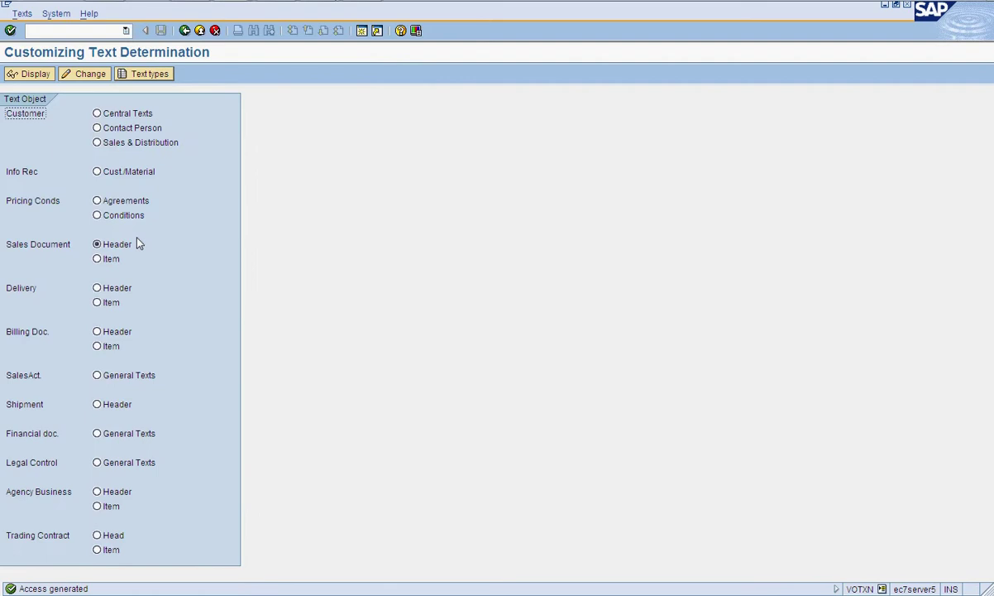
left_click(97, 259)
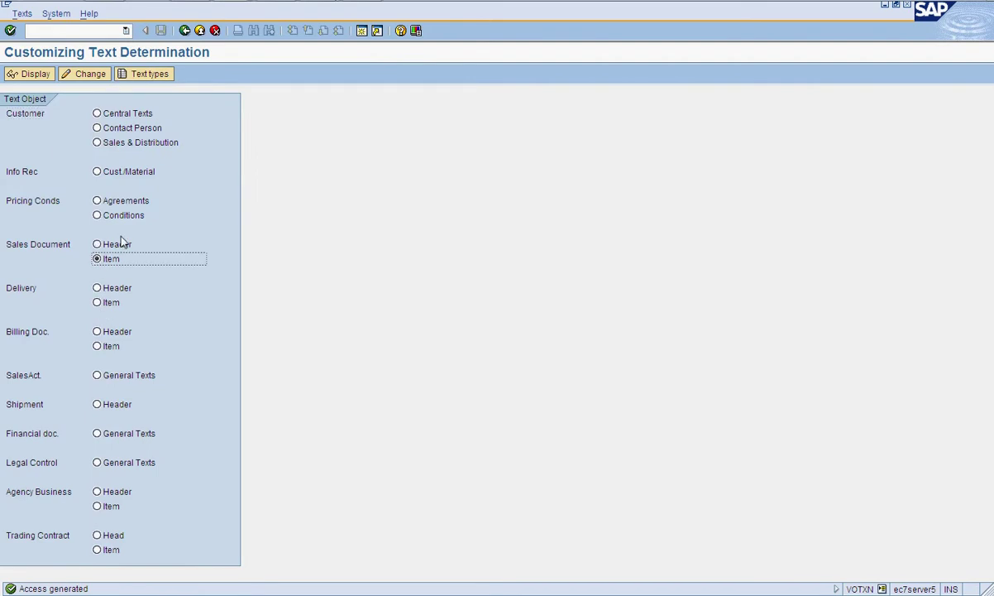
left_click(97, 143)
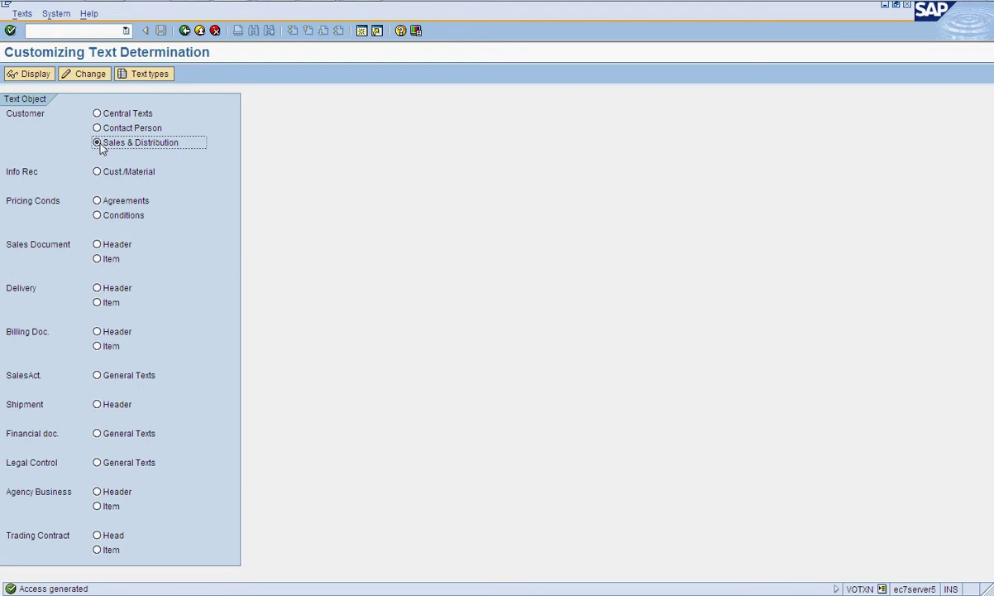
left_click(86, 79)
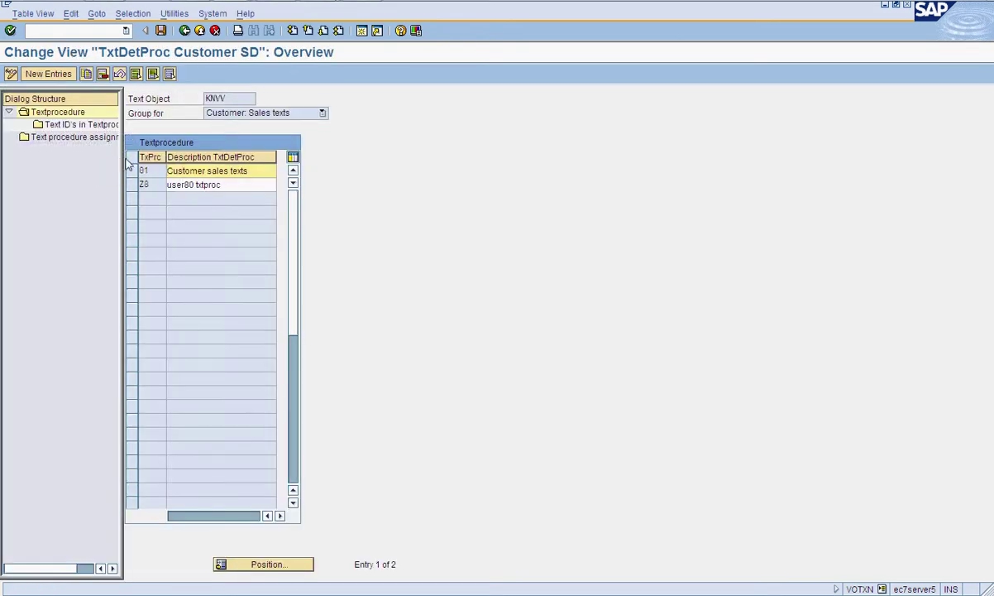
left_click(152, 170)
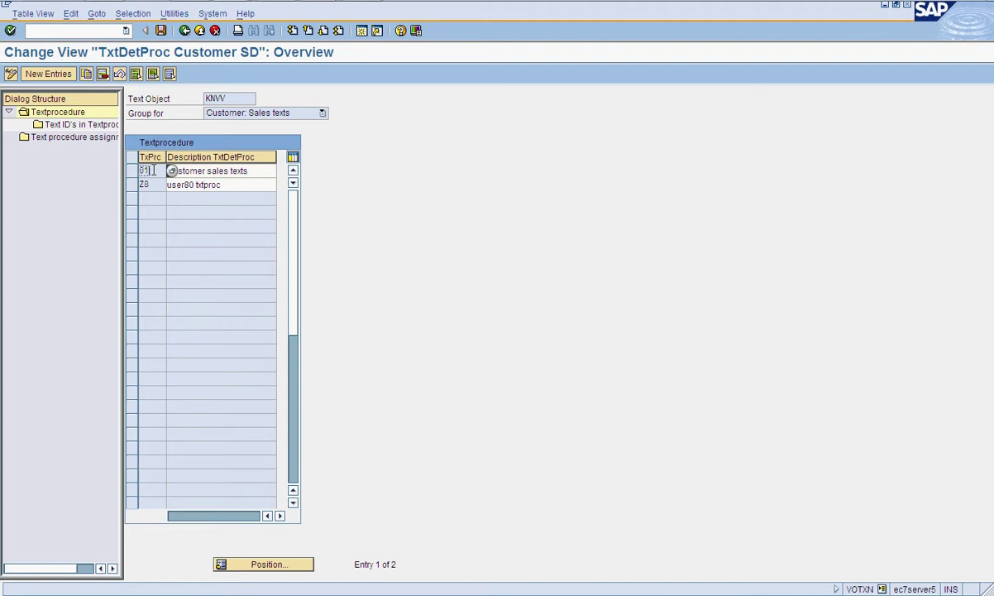
- Assign text procedure 01 to customer account group ZSAB, save the assignment and return to the procedure overview
double_click(83, 137)
left_click(256, 564)
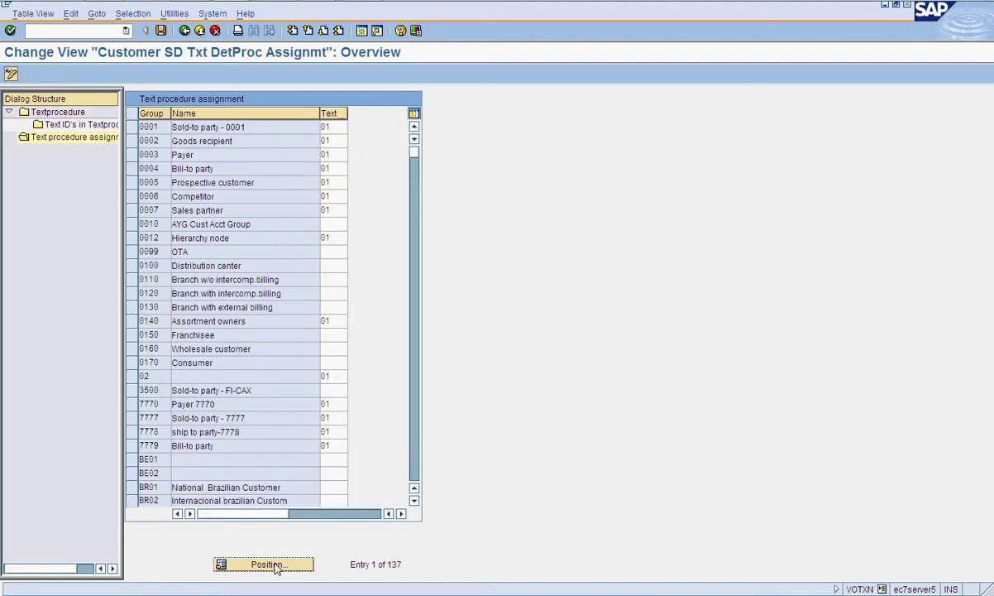
type("sky")
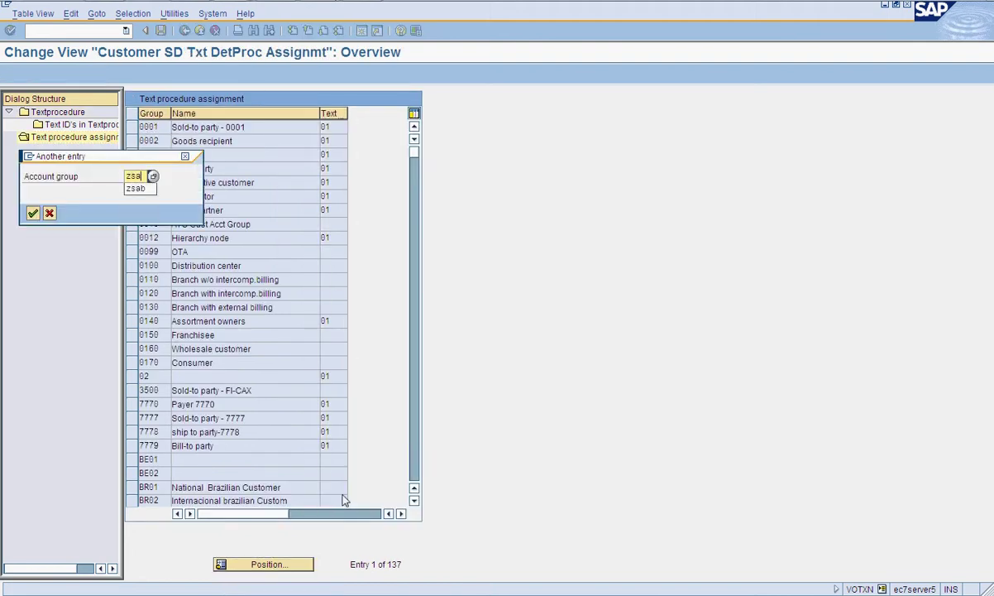
key("Return")
left_click(331, 127)
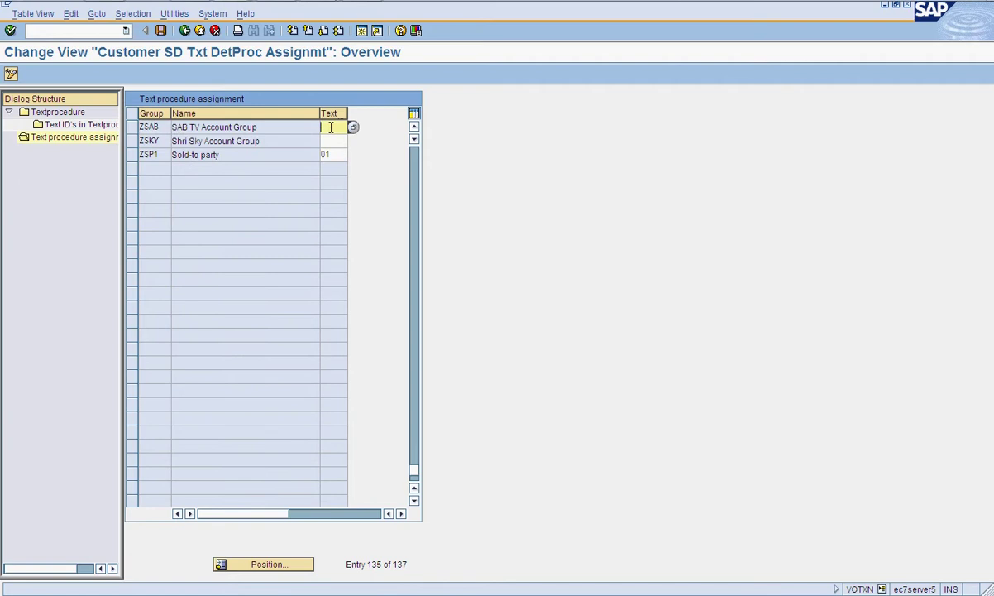
type("01")
left_click(161, 31)
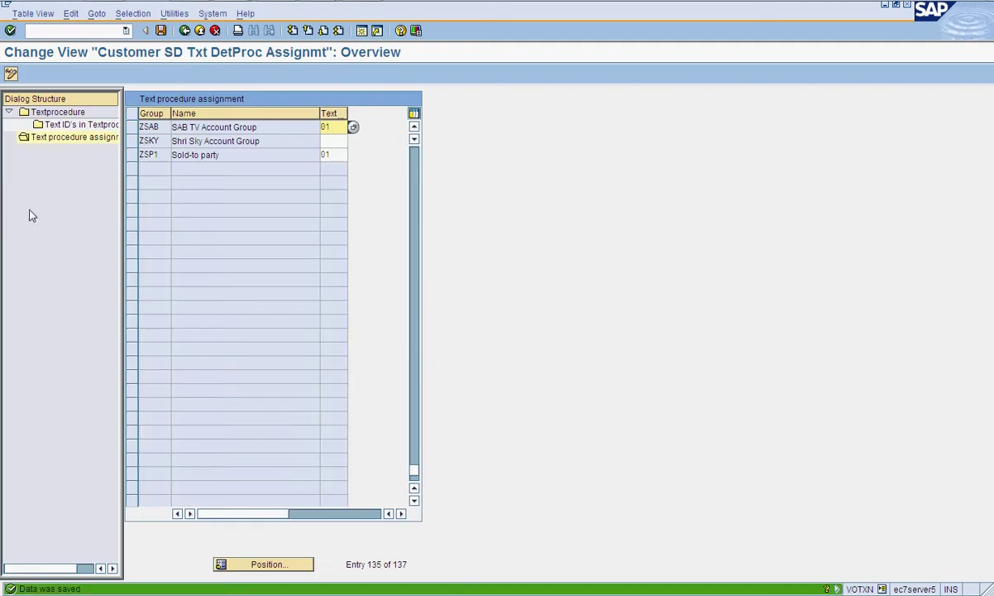
left_click(186, 32)
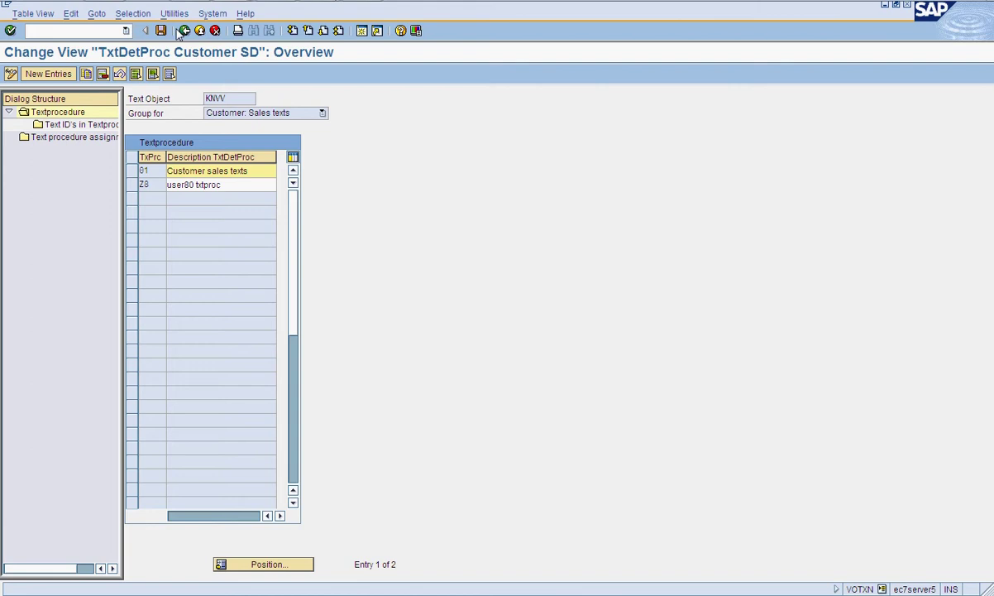
left_click(331, 2)
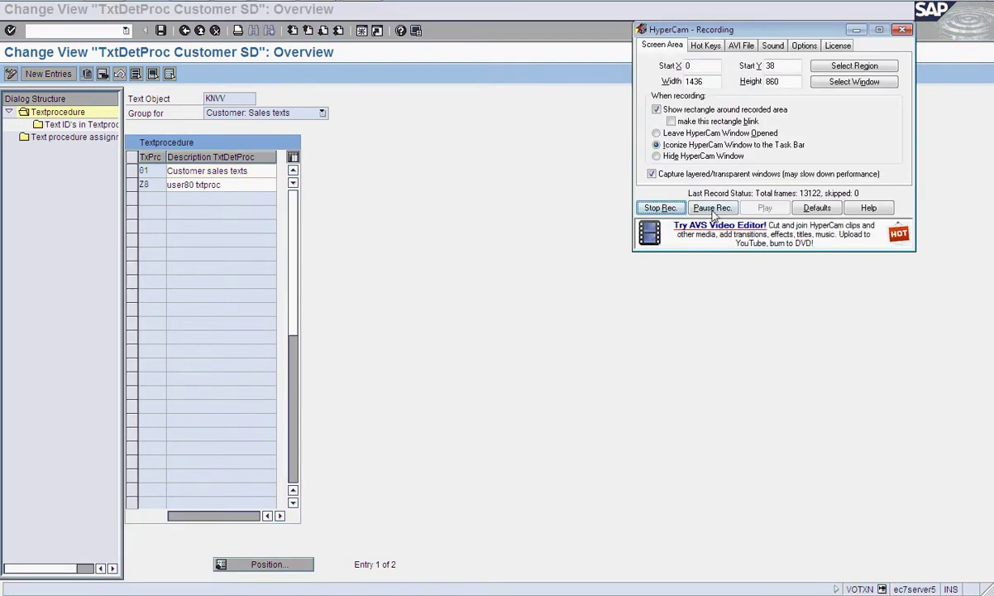
left_click(714, 208)
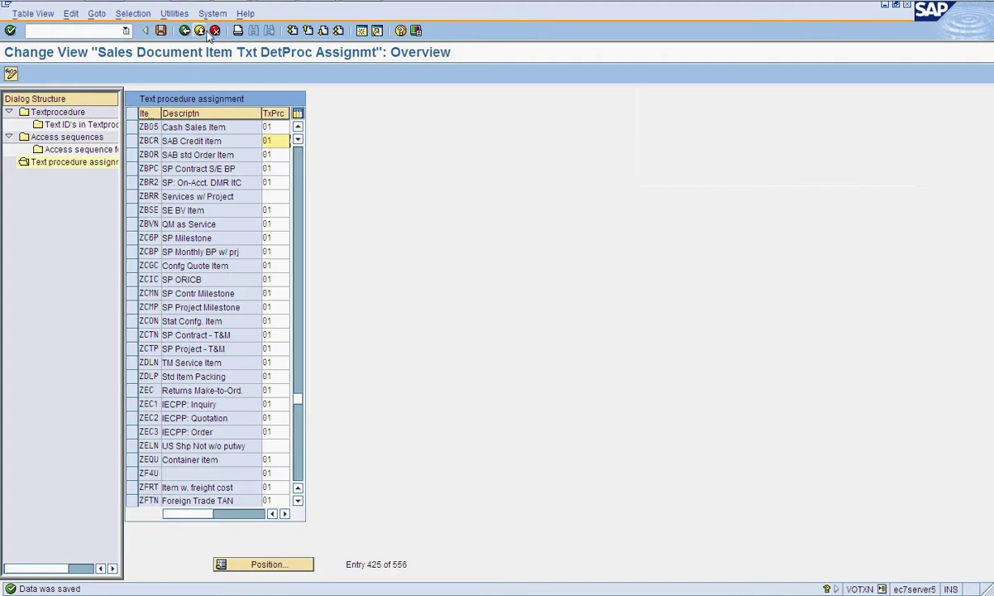
- Leave the sales document item text procedure assignment, return to the IMG and collapse the Text Control node
left_click(183, 31)
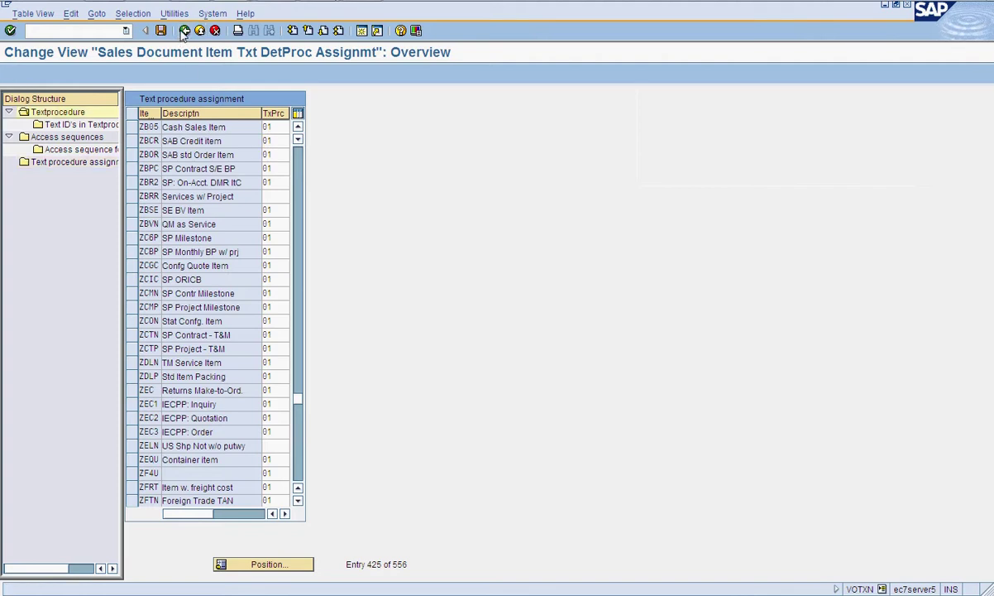
left_click(183, 31)
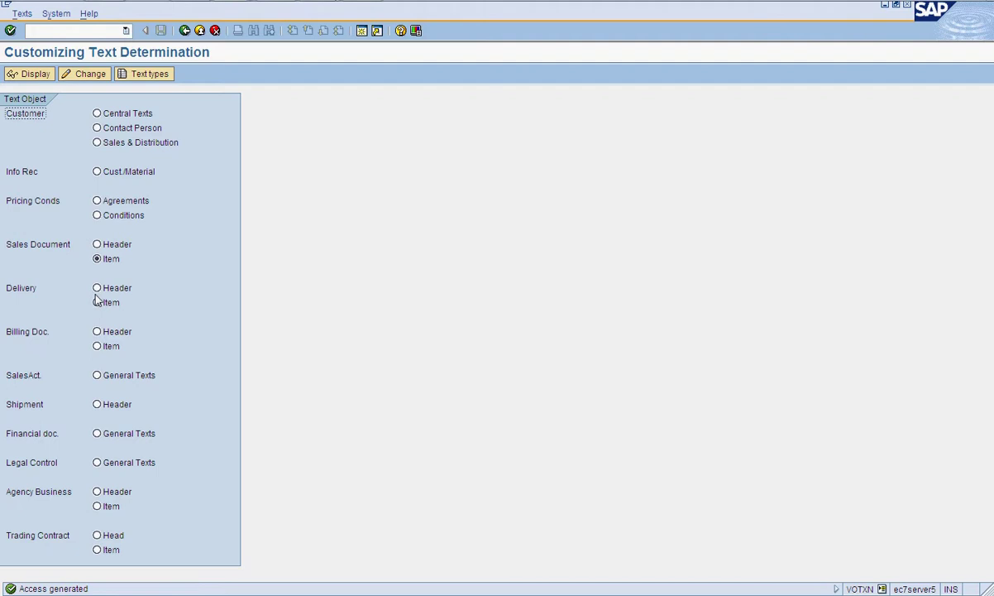
left_click(185, 30)
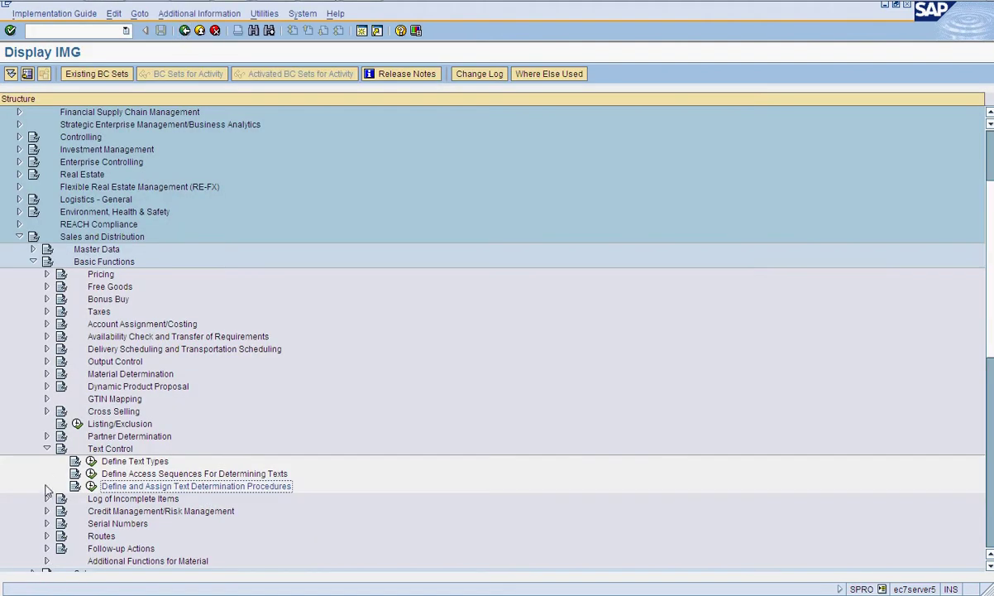
left_click(47, 449)
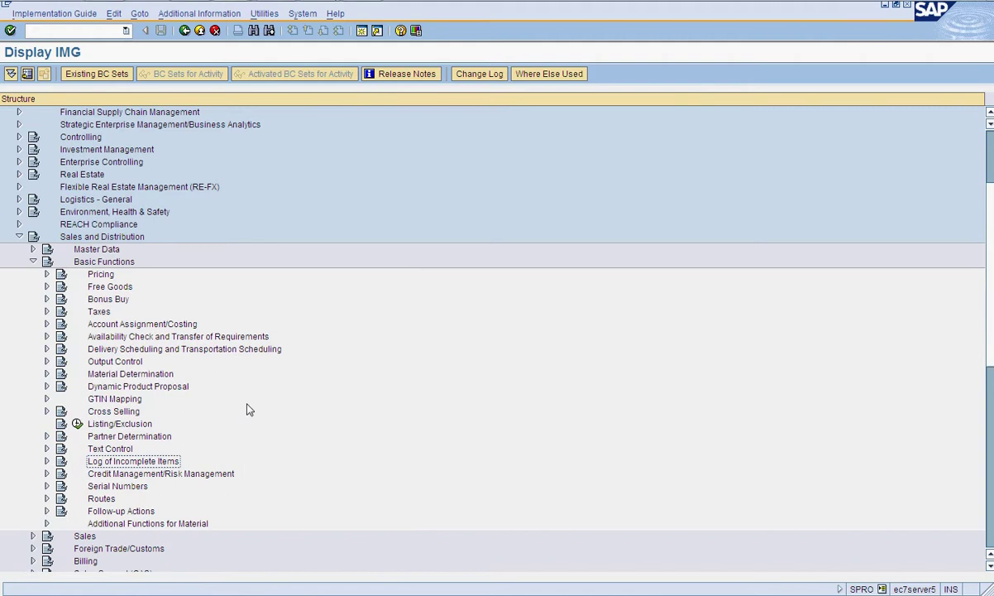
left_click(108, 451)
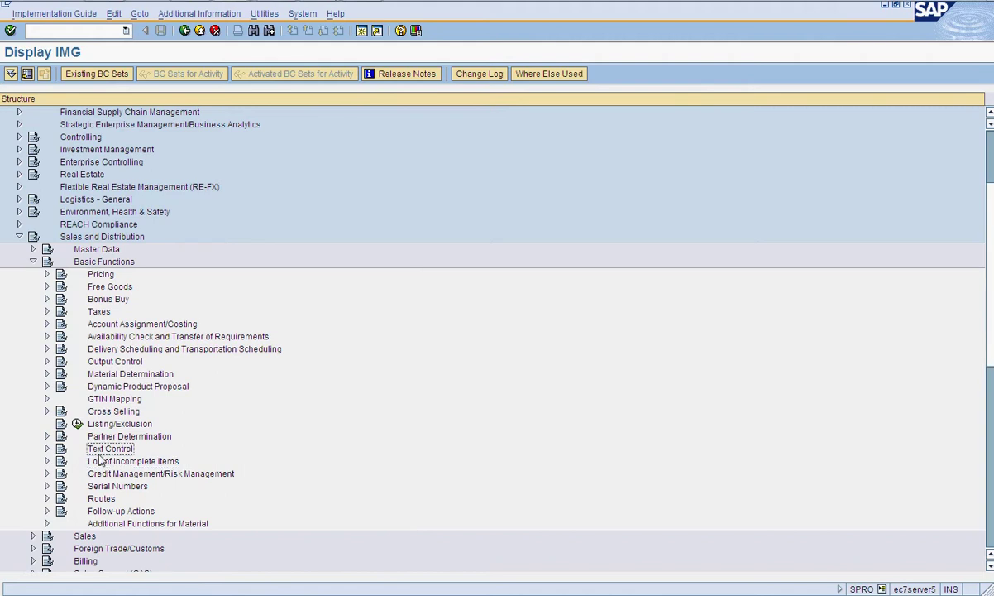
- Open Set Up Partner Determination for Customer Master in the IMG and display its Partner Functions table
left_click(46, 437)
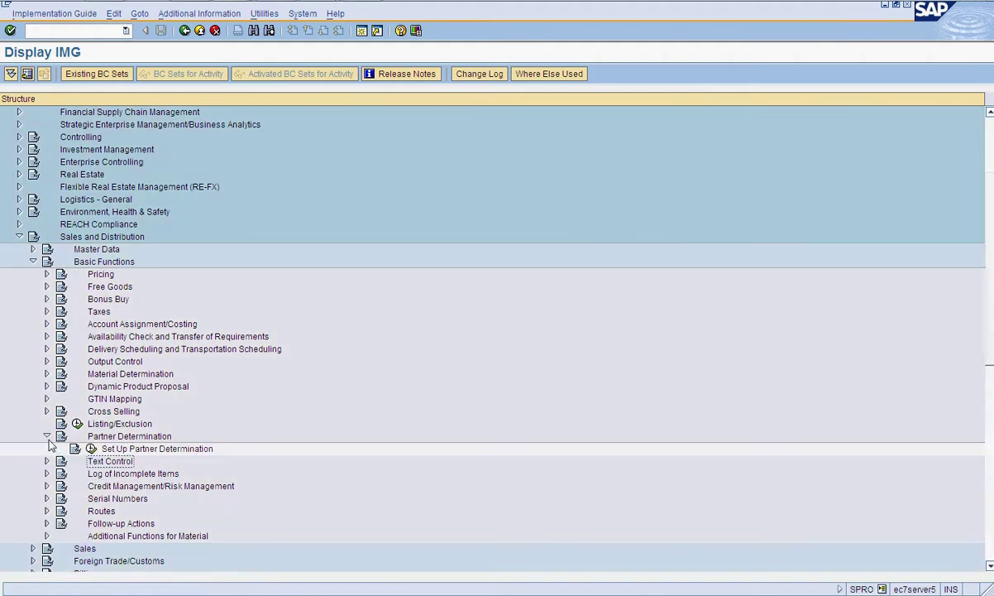
left_click(91, 449)
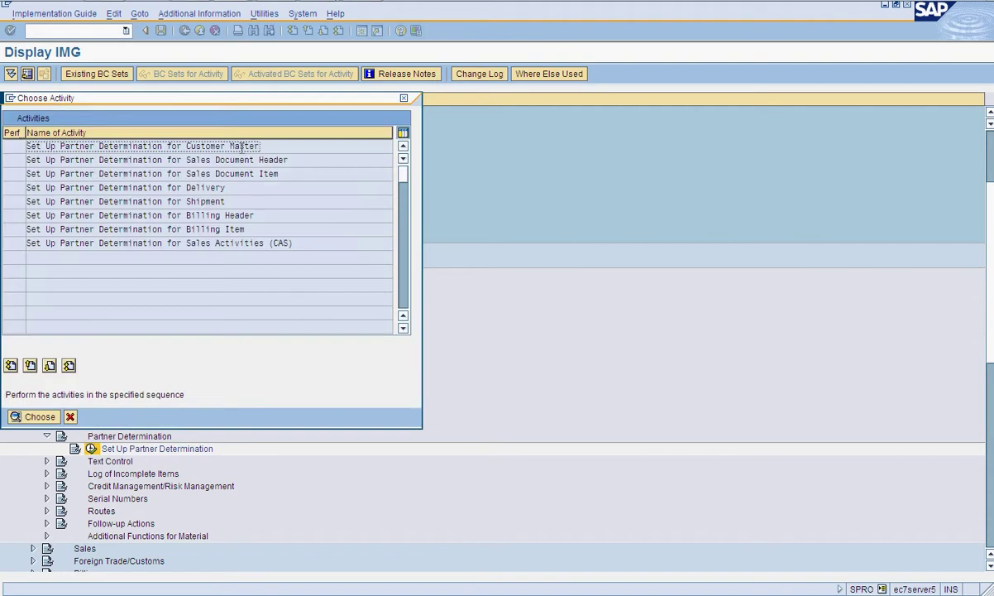
double_click(244, 146)
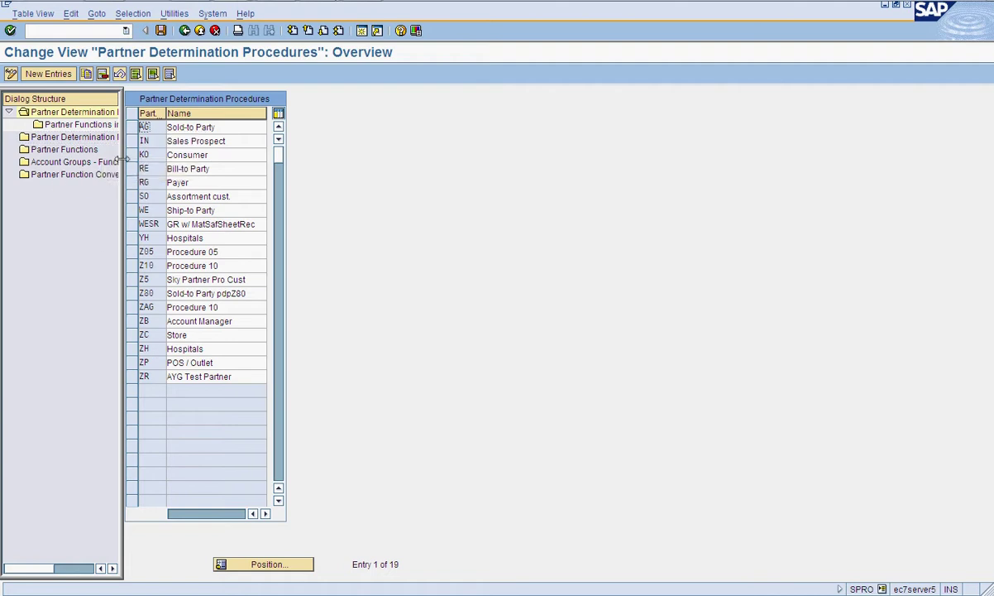
left_click_drag(122, 148, 215, 148)
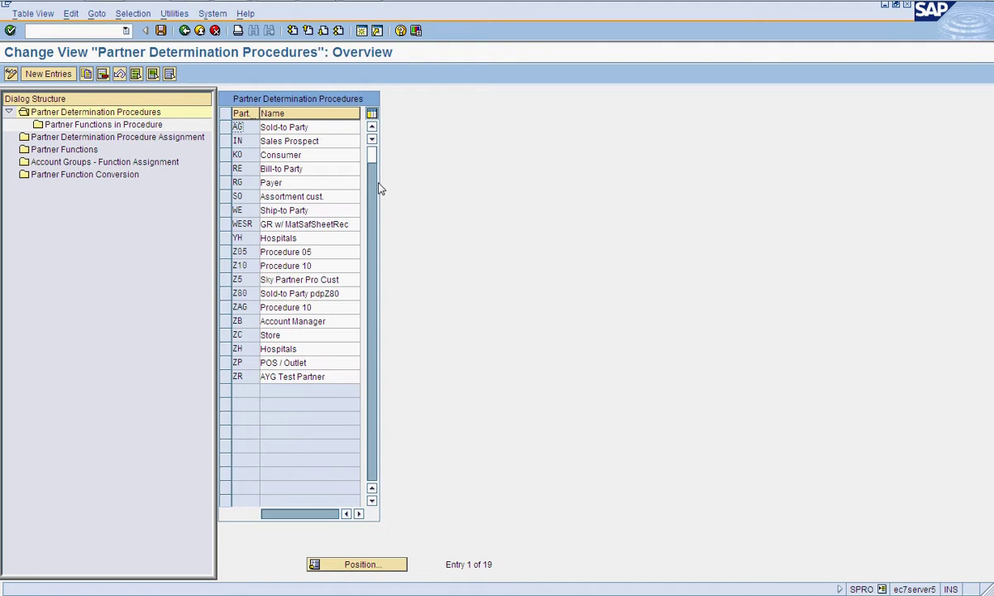
double_click(82, 151)
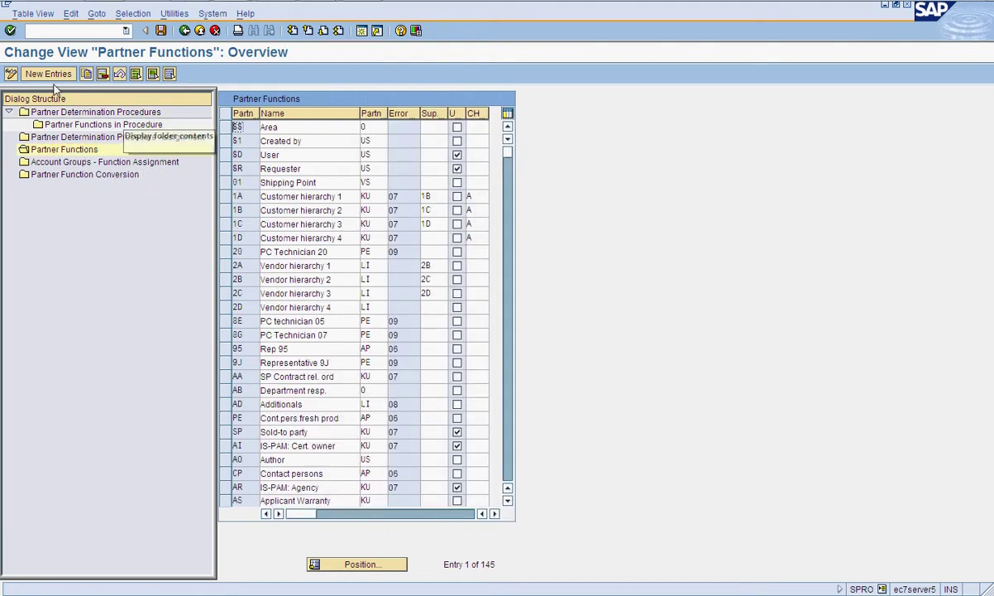
- Start a new partner function entry with code ZR and the name SAB Partner
left_click(48, 74)
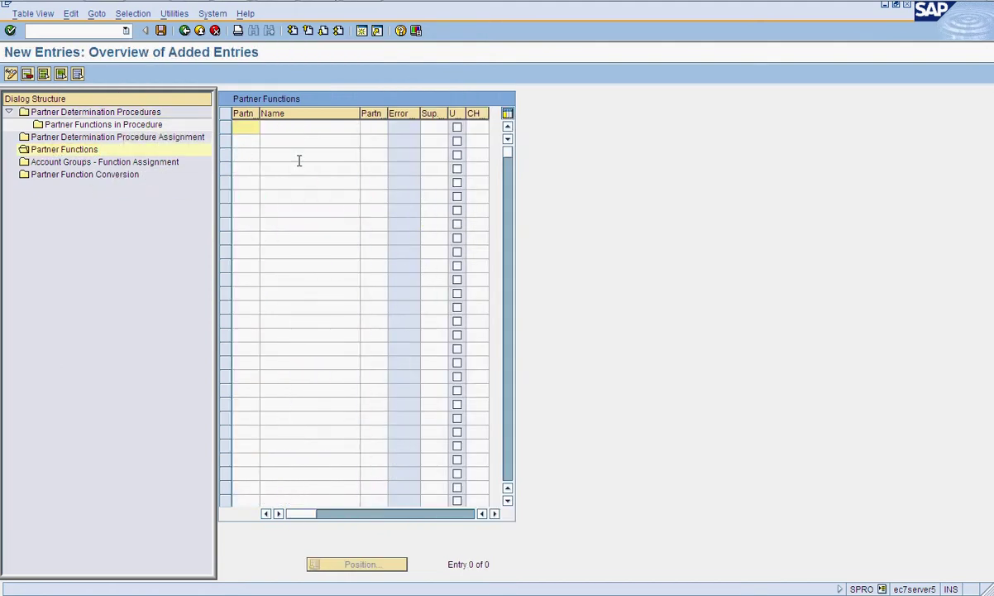
type("z")
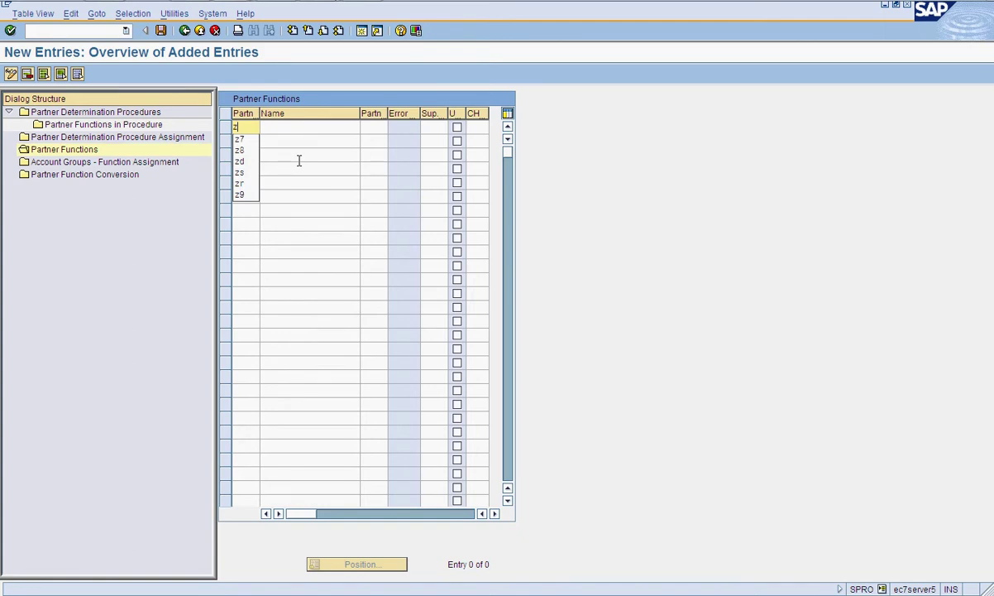
type("g")
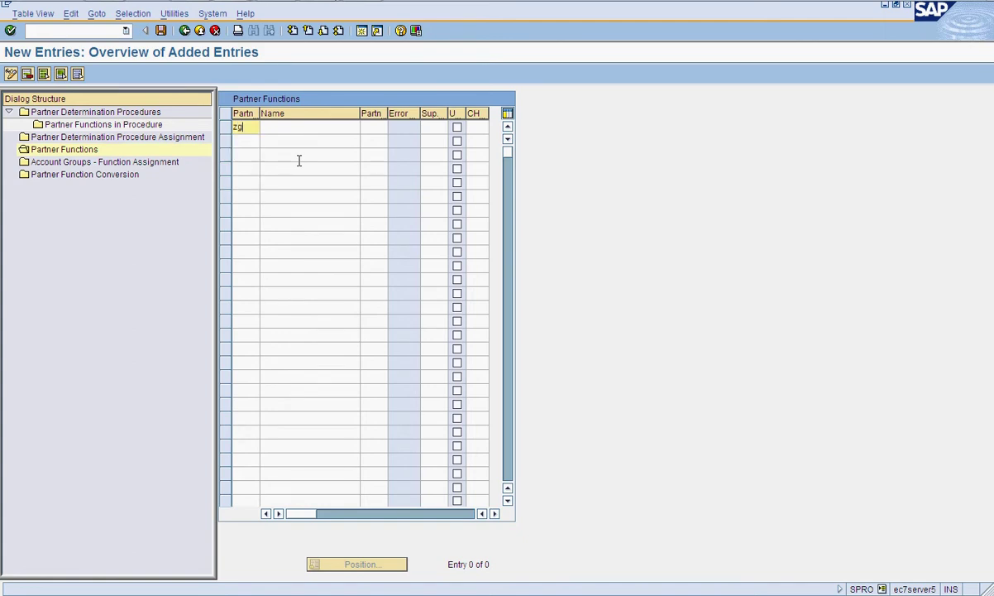
key("BackSpace")
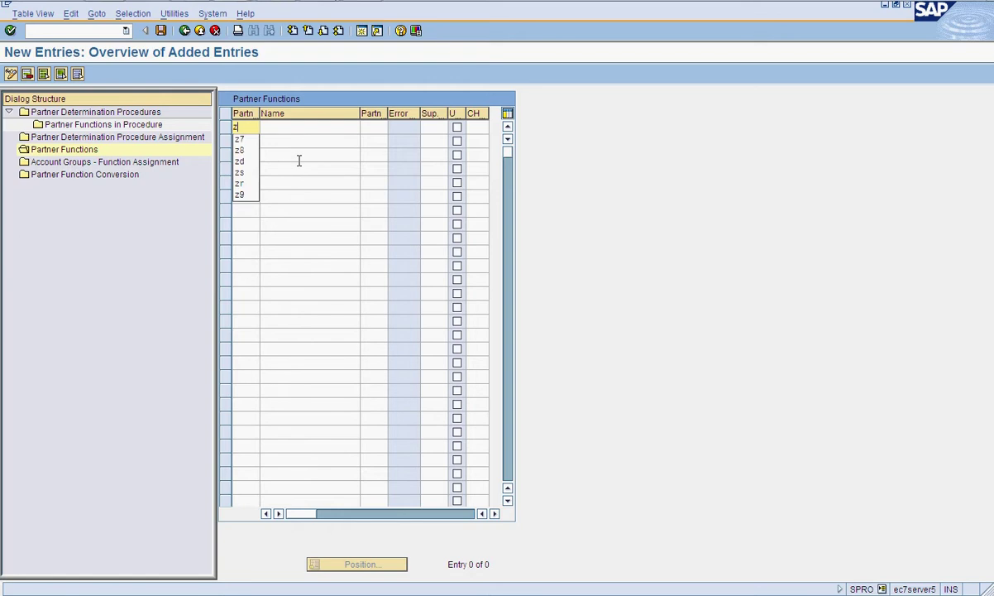
type("y")
key("BackSpace")
type("r")
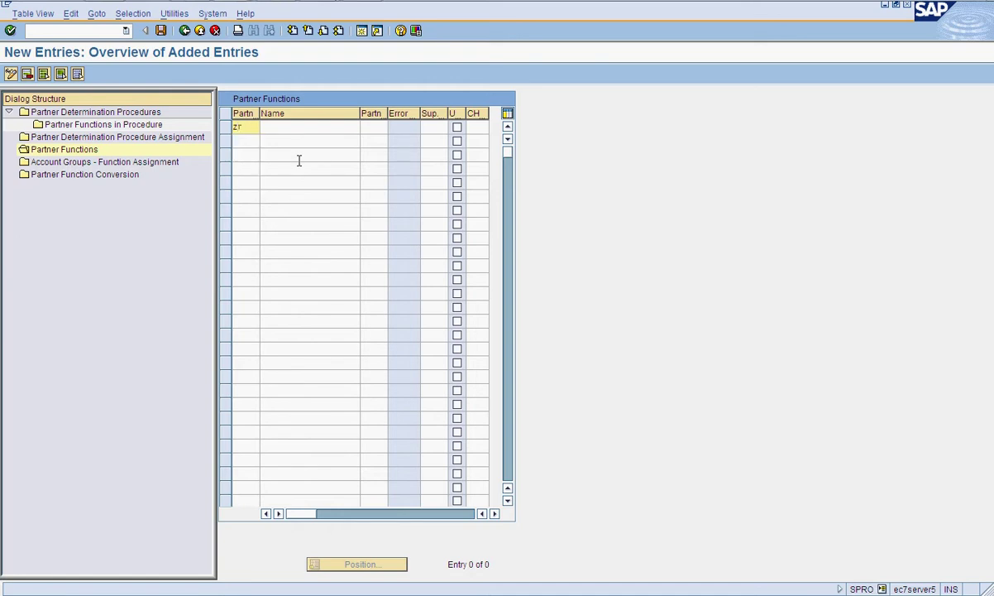
key("Tab")
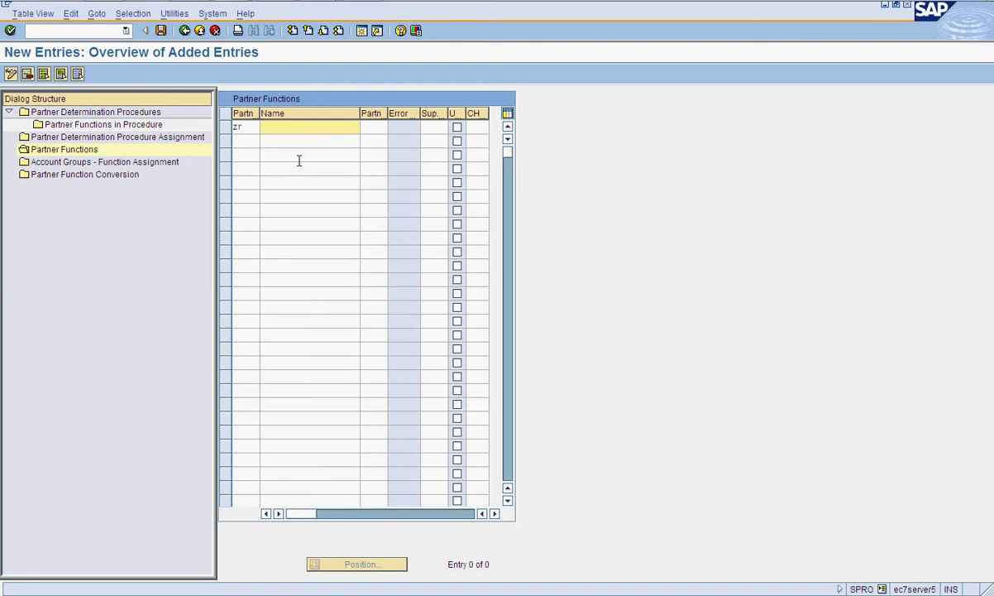
type("SAB Partner")
key("Tab")
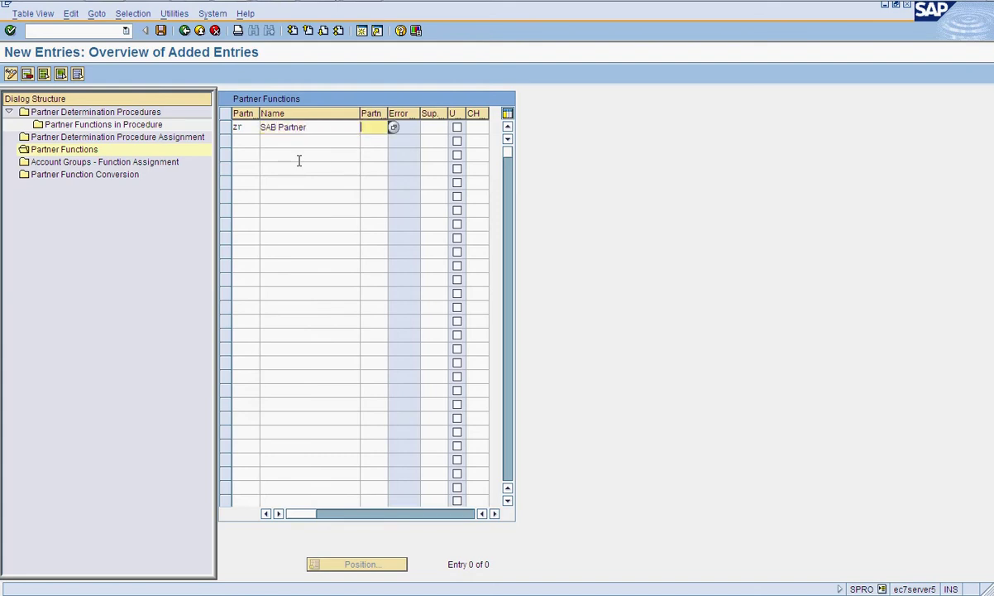
- Assign partner type KU (Customer) to partner function ZR and confirm the entry
left_click(394, 130)
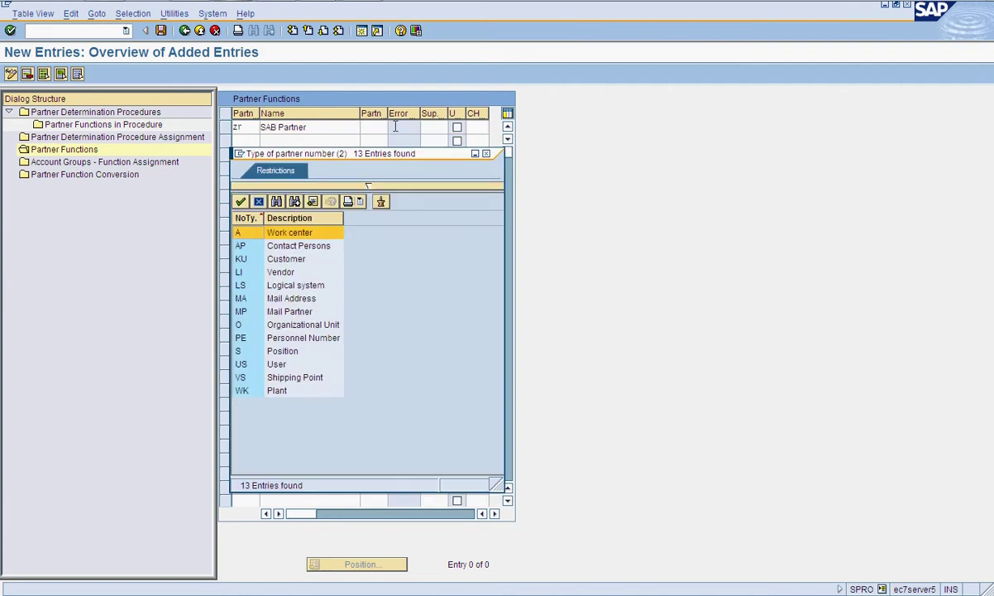
left_click(301, 263)
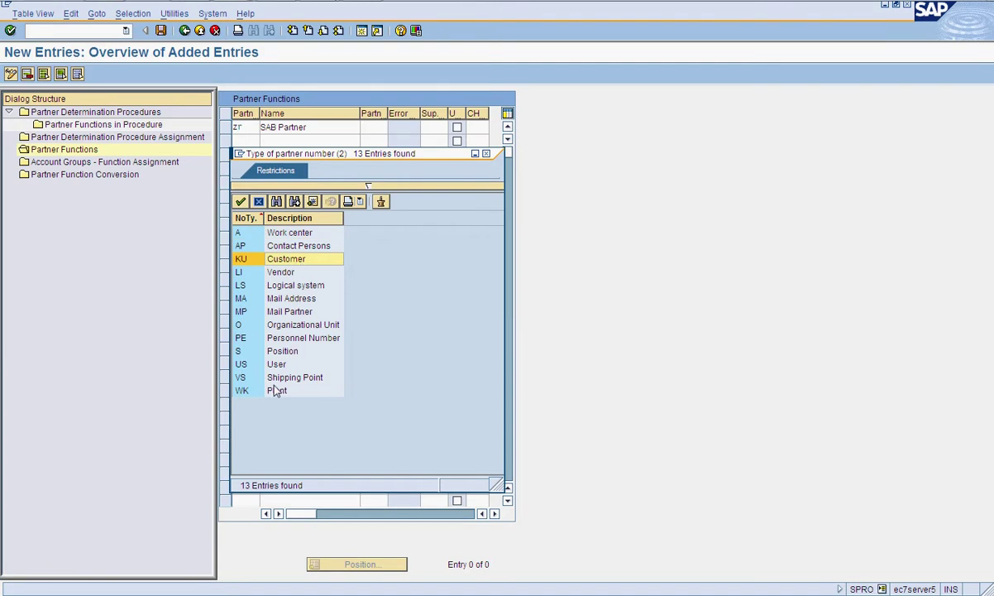
left_click(286, 290)
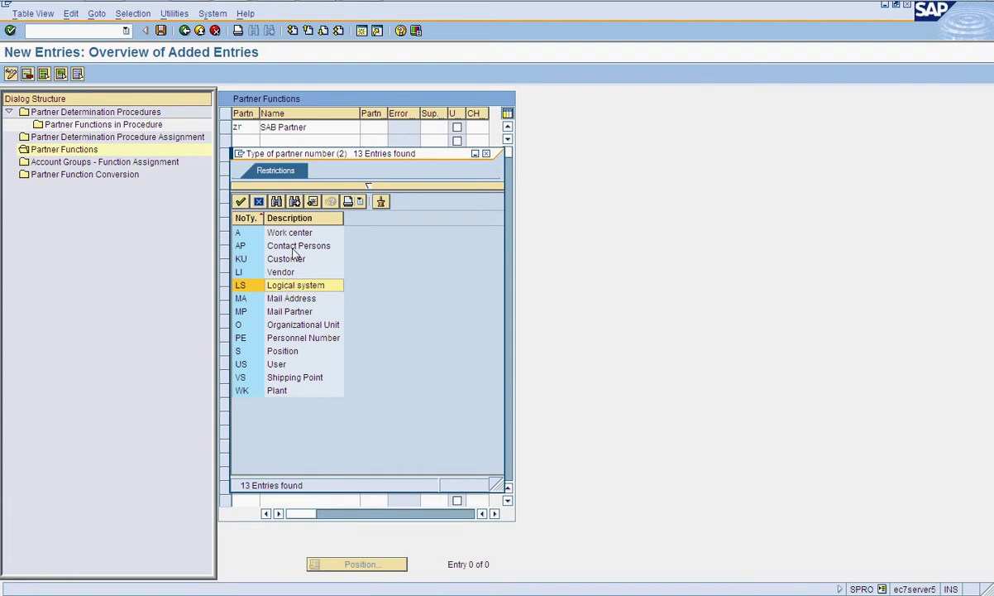
left_click(295, 260)
double_click(295, 259)
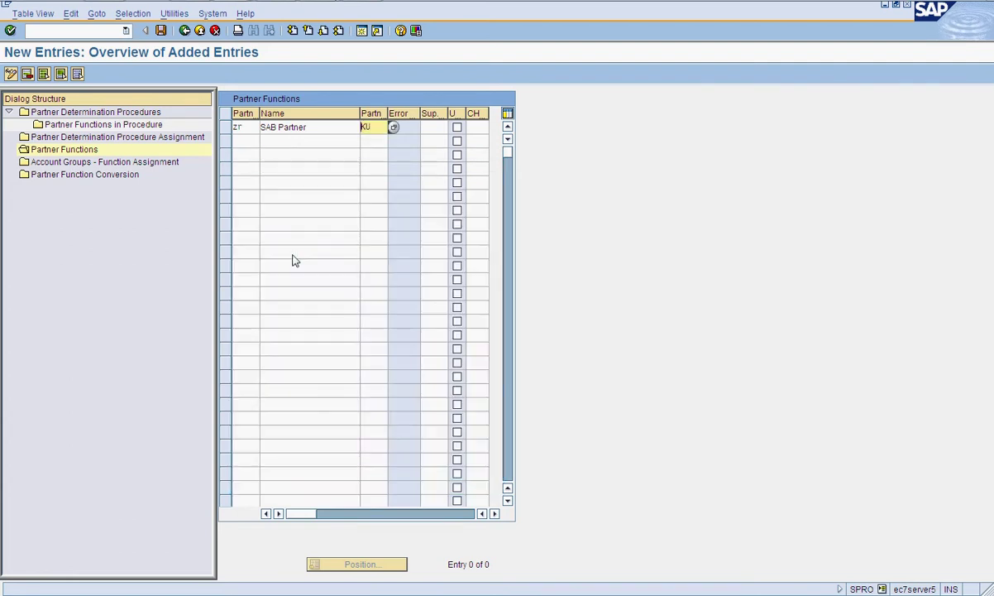
key("Return")
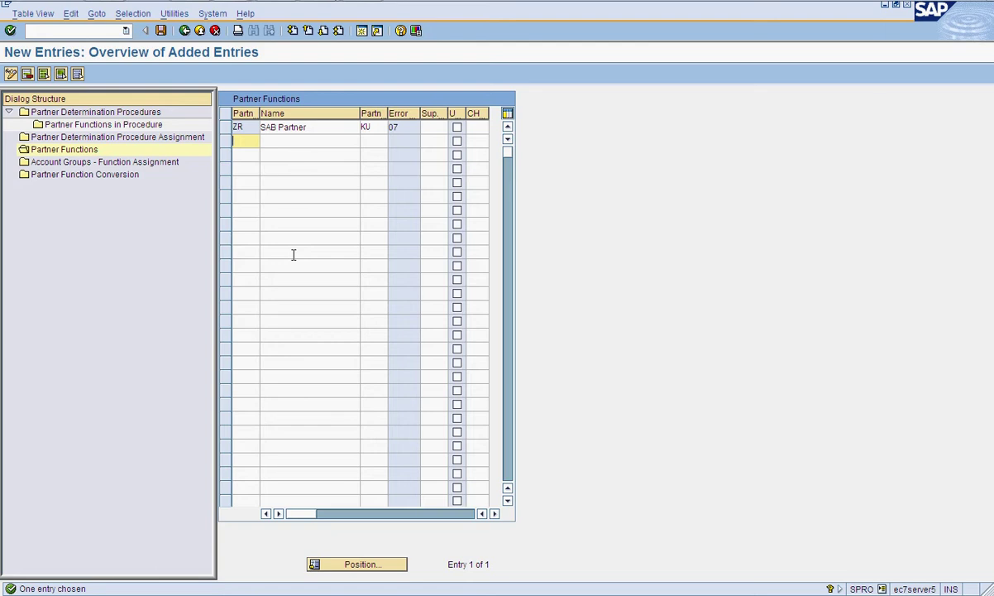
- Widen the Error Group column and save partner function ZR
left_click(410, 126)
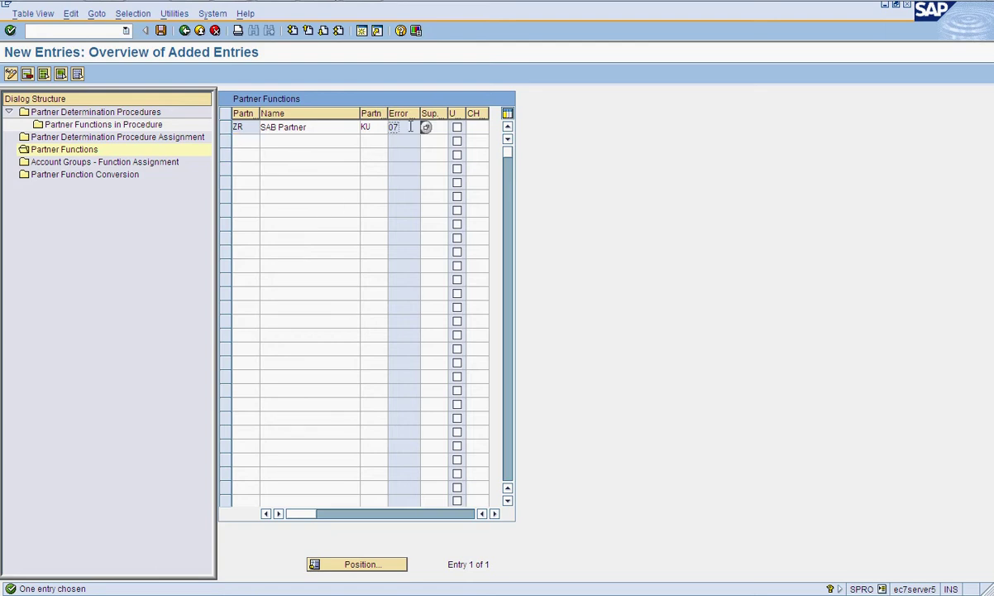
left_click_drag(420, 114, 469, 114)
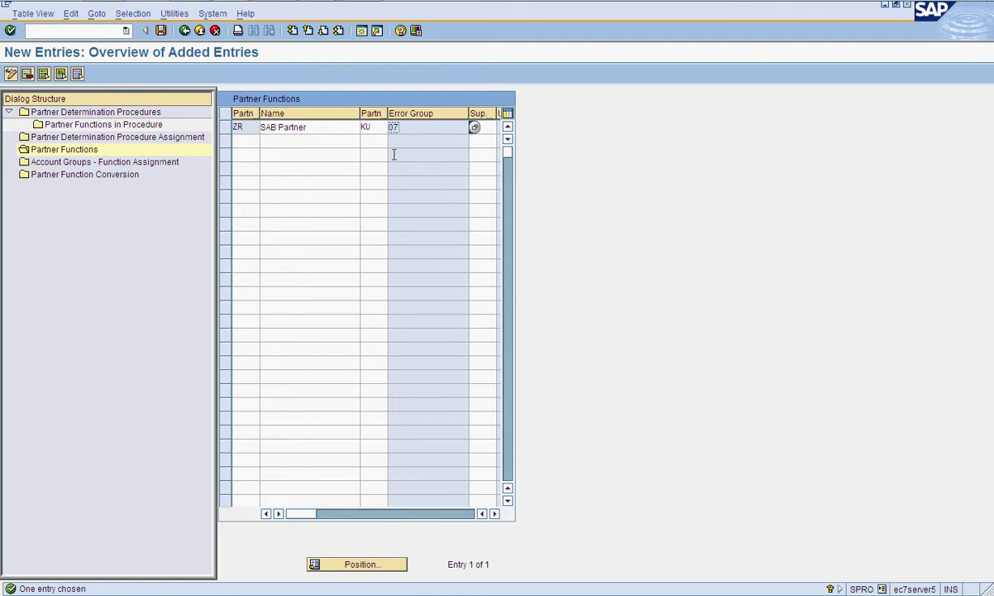
left_click(382, 126)
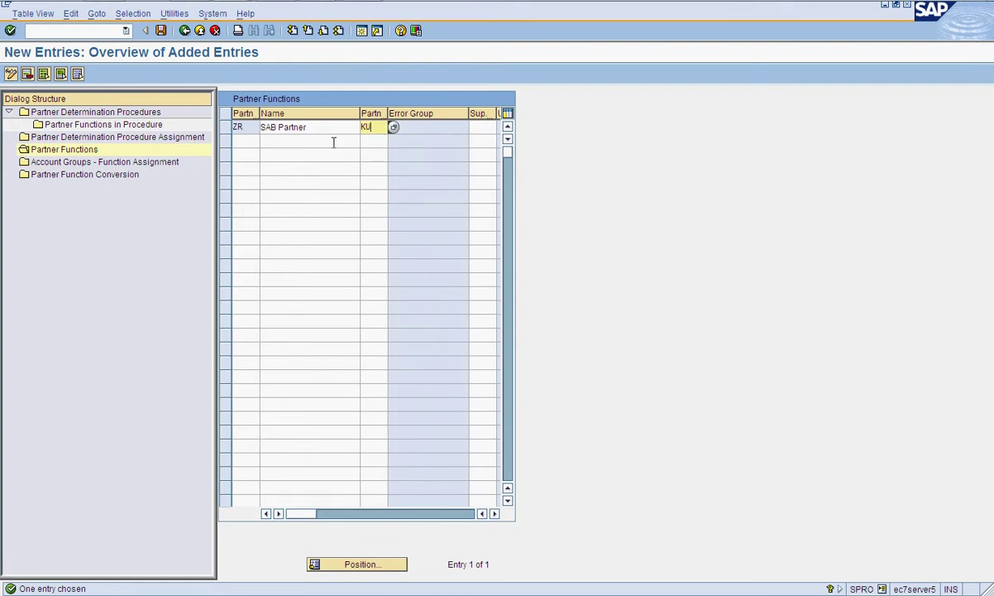
left_click(160, 31)
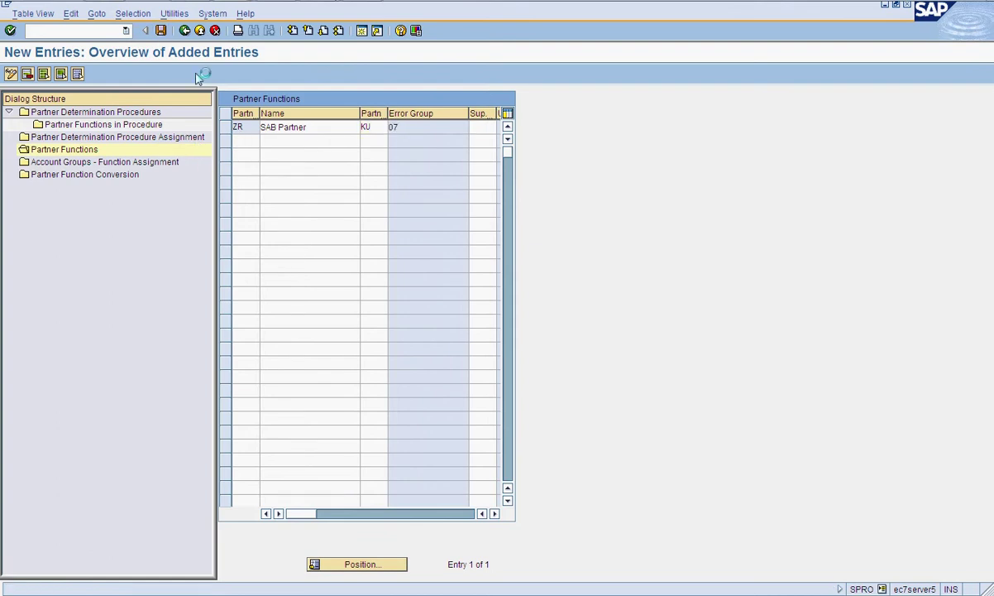
left_click(32, 213)
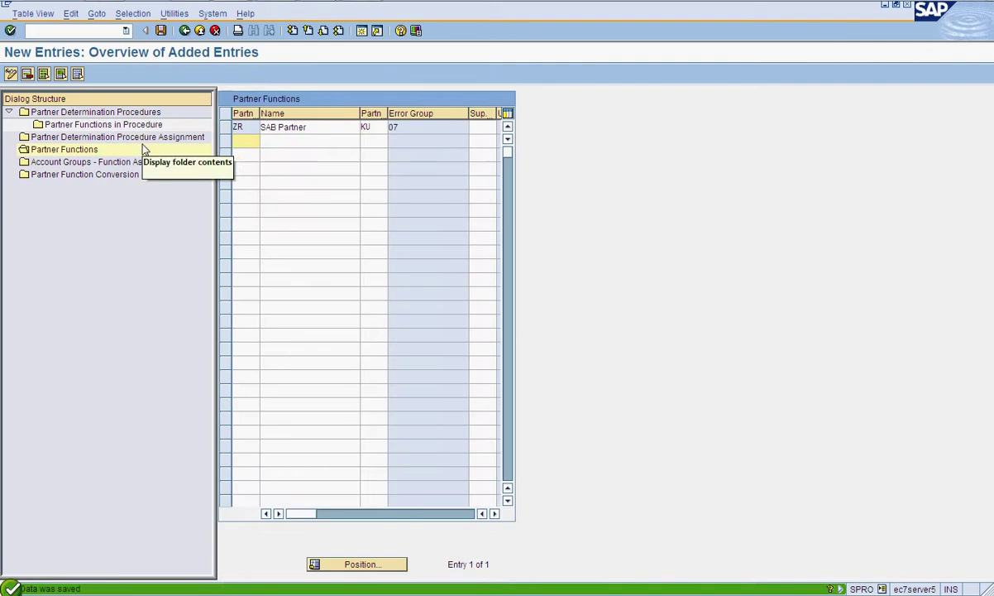
- Create a new partner determination procedure ZSB with the name SAB Partner
double_click(100, 116)
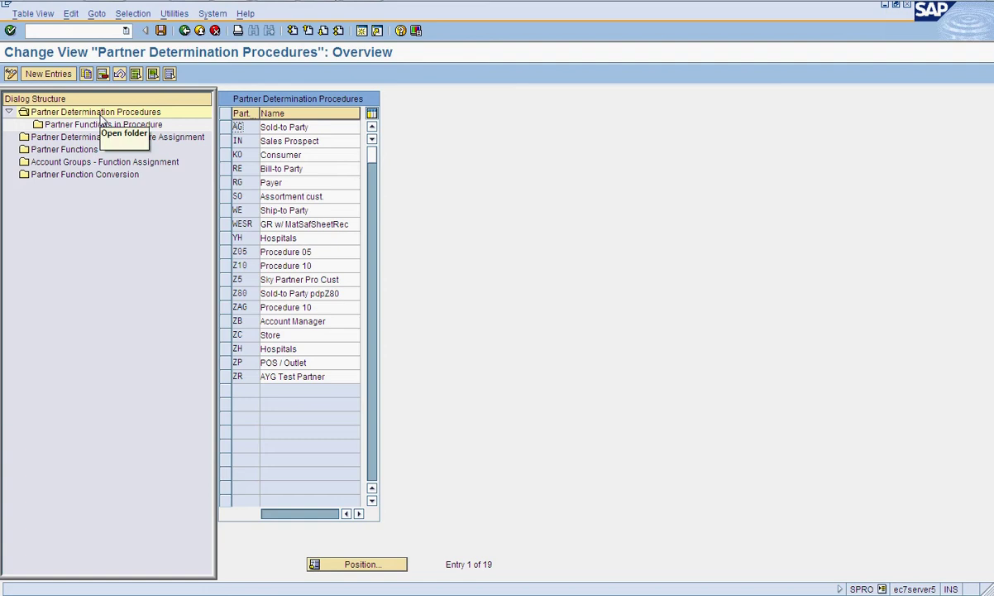
left_click(59, 77)
type("z")
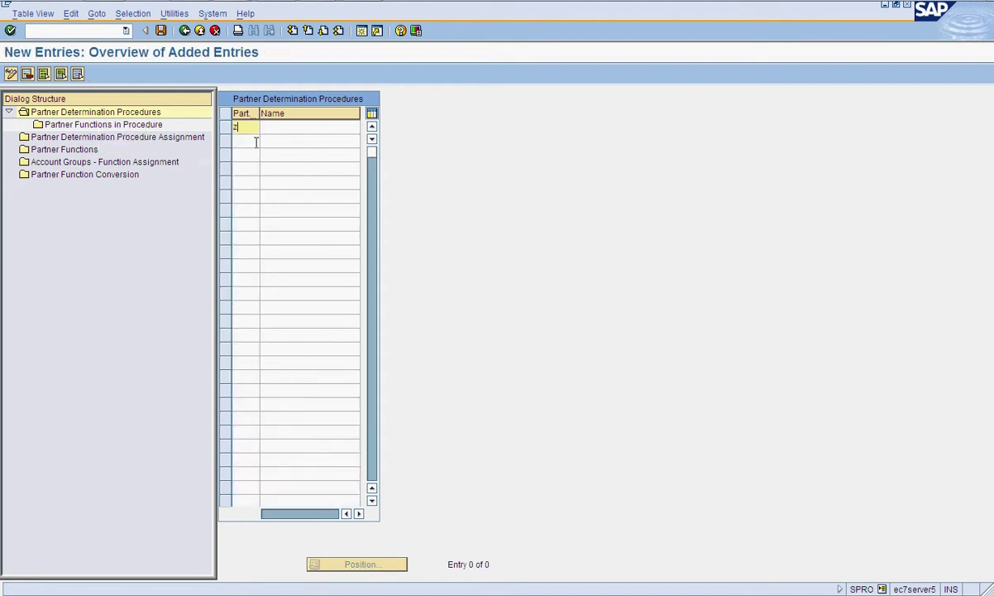
type("sb")
left_click(266, 127)
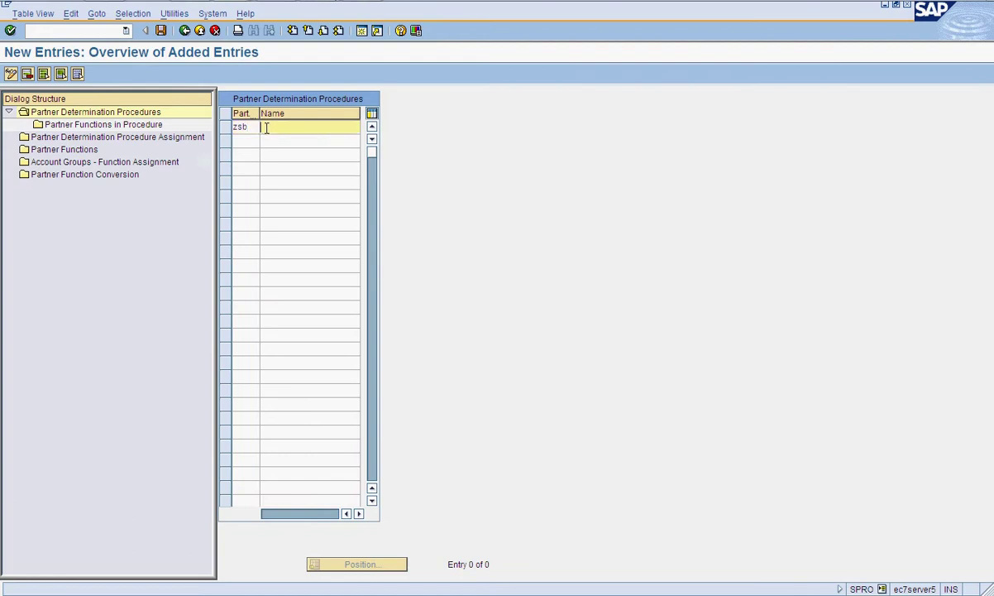
type("SSB")
type("Pa")
key("BackSpace")
key("BackSpace")
type("Partner")
key("Return")
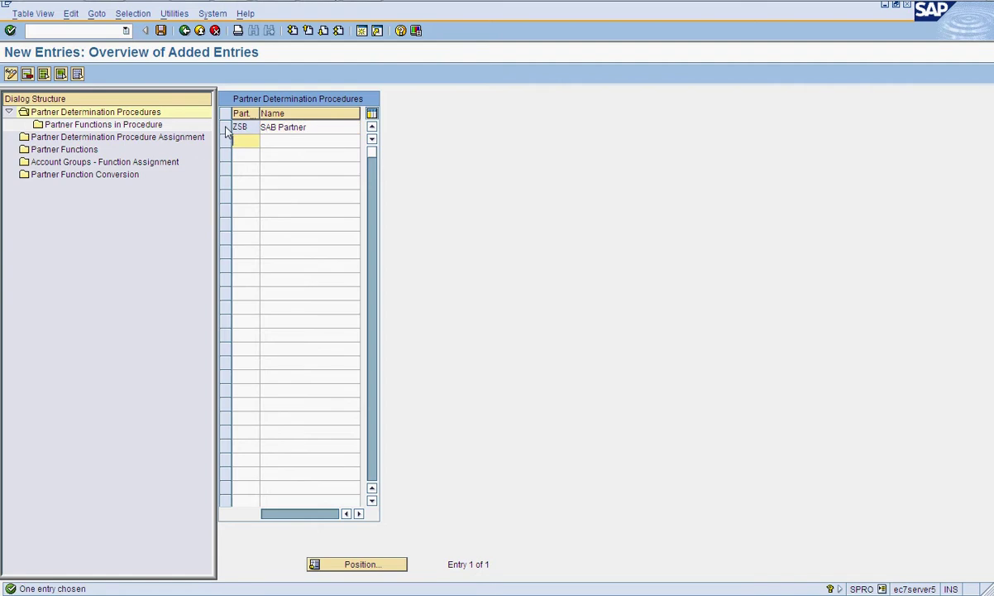
- Add partner functions SP, PY, SH, BP and ZR to partner determination procedure ZSB
double_click(149, 125)
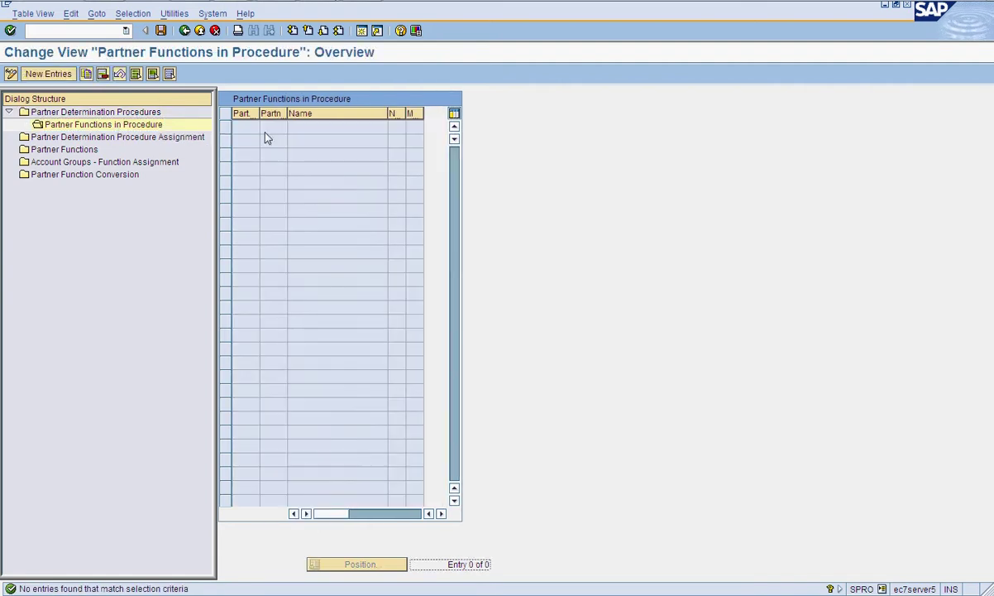
left_click(56, 75)
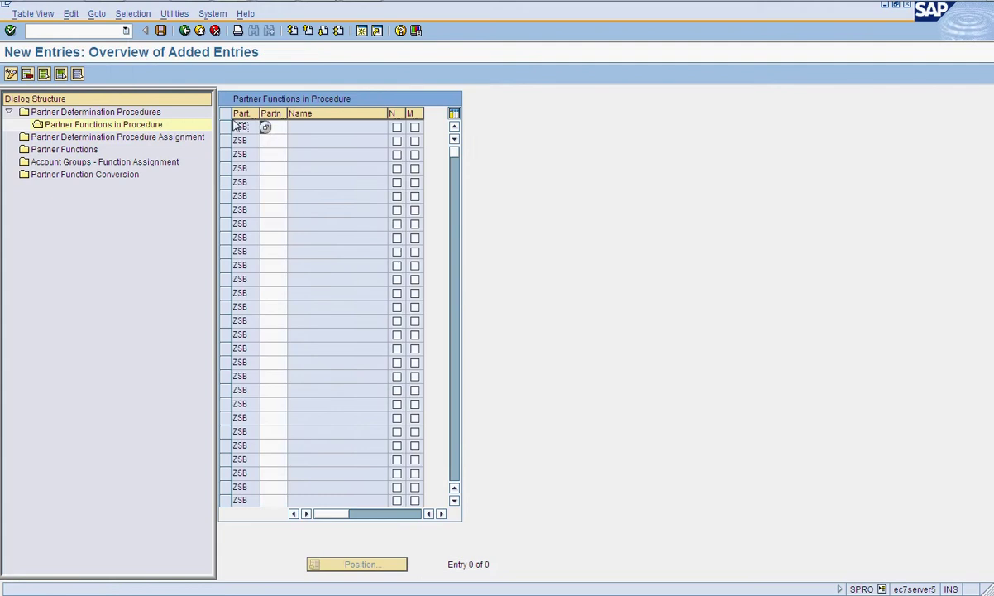
left_click(281, 128)
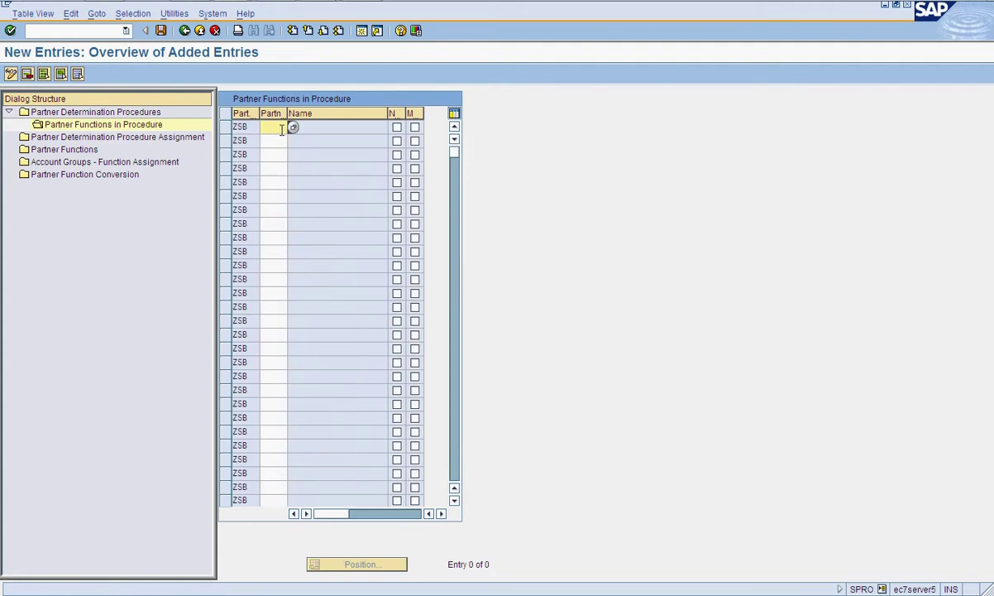
type("sp")
key("Down")
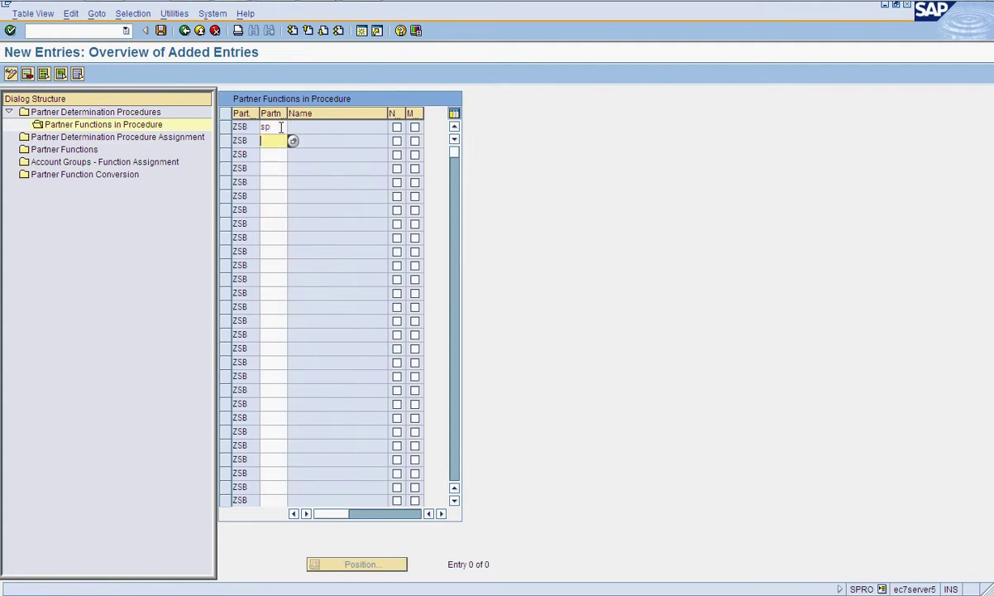
type("py")
key("Down")
type("sh")
key("Down")
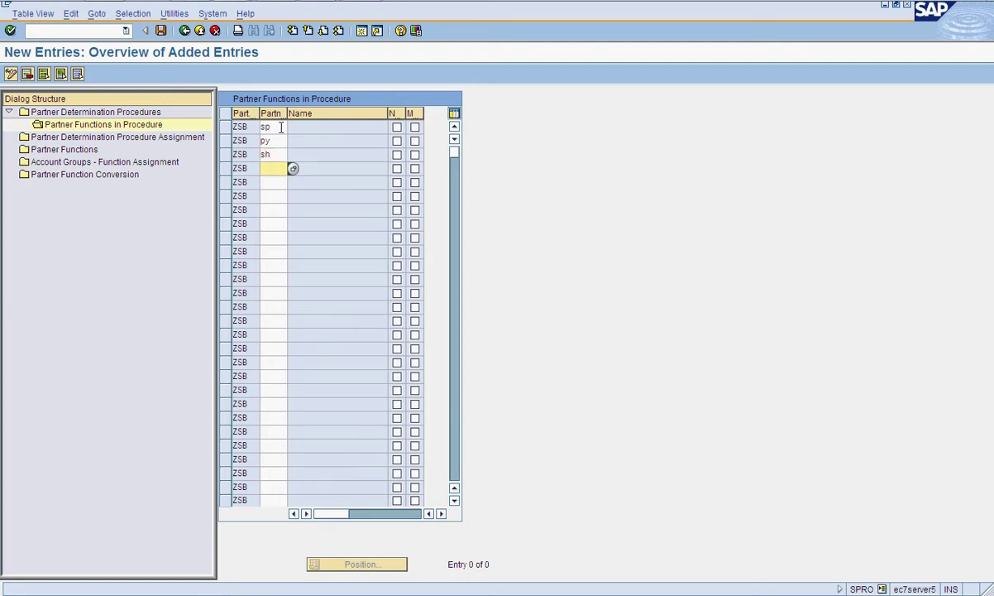
type("bp")
key("Down")
type("zr")
key("Return")
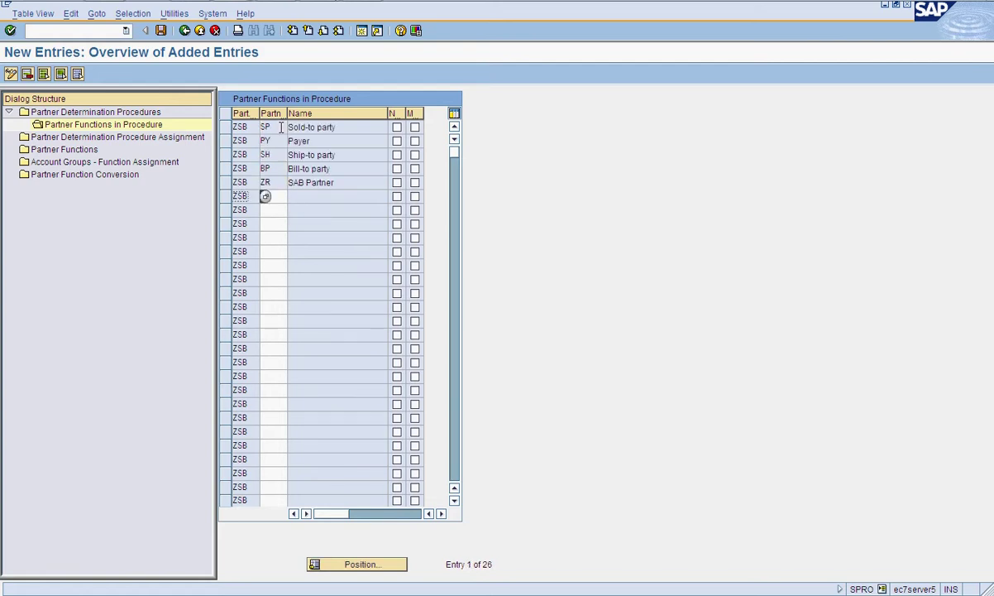
- Mark the Sold-to party function in procedure ZSB as not modifiable and mandatory, and save the procedure
left_click(397, 128)
left_click_drag(252, 128, 238, 128)
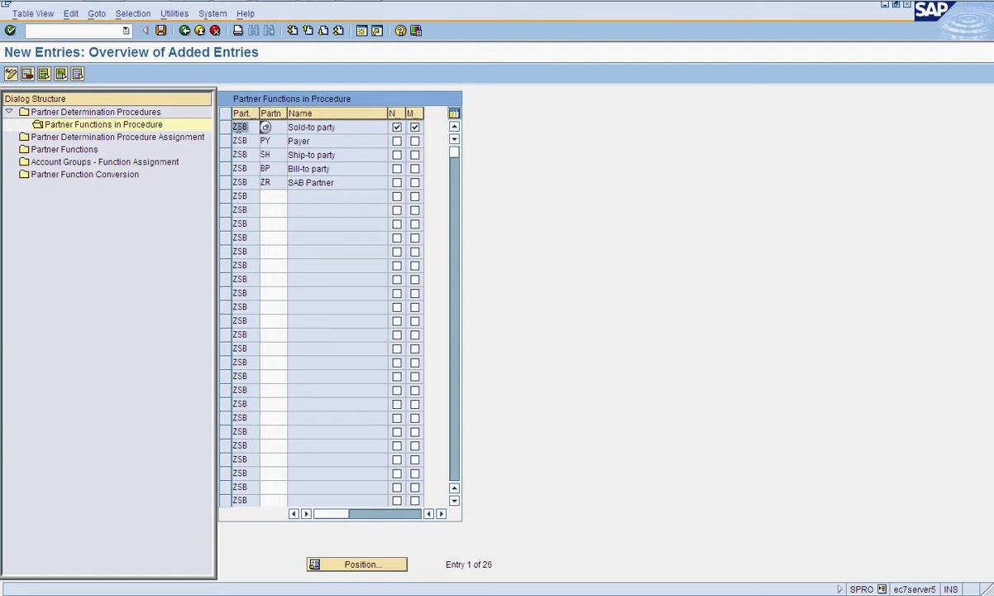
left_click(261, 127)
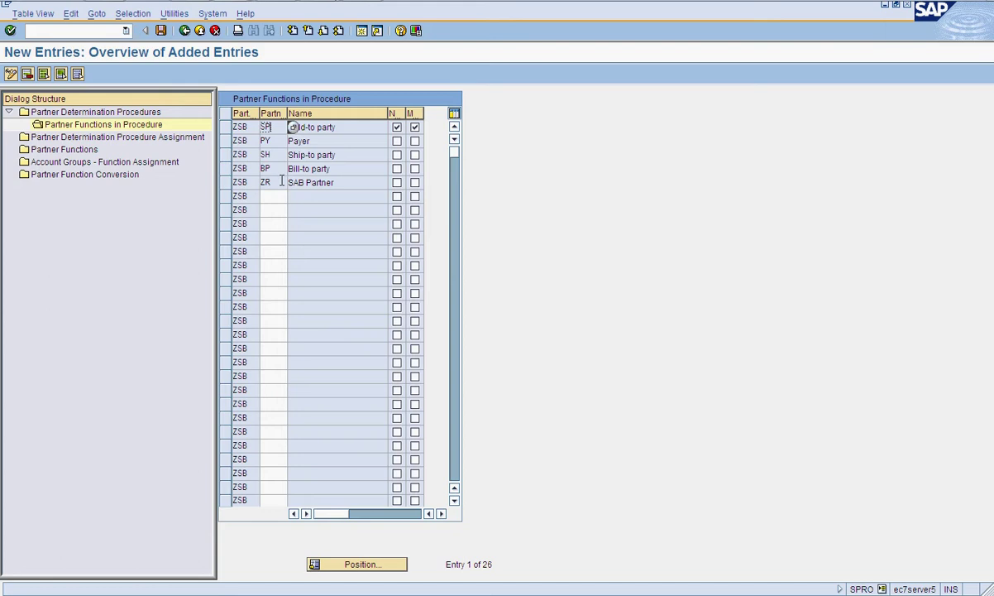
left_click(162, 33)
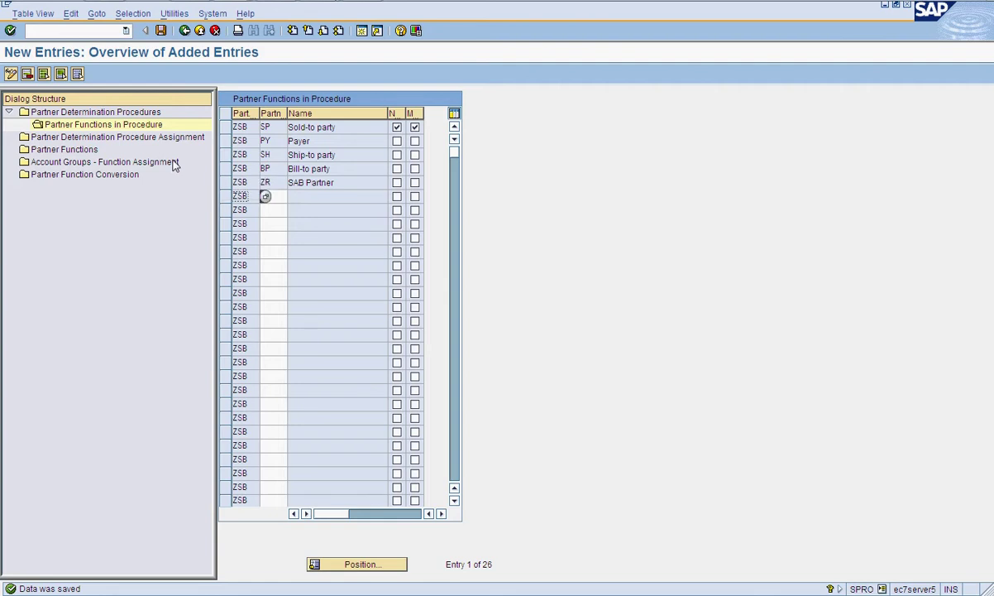
- Open the Account Groups - Function Assignment table and look up the entries for account group ZSAB
double_click(175, 165)
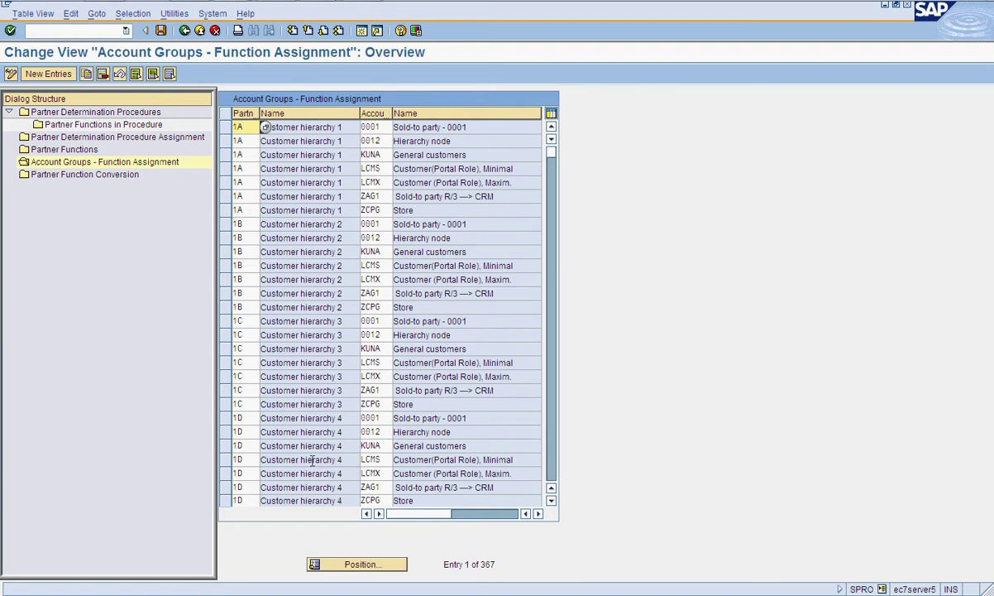
left_click(361, 565)
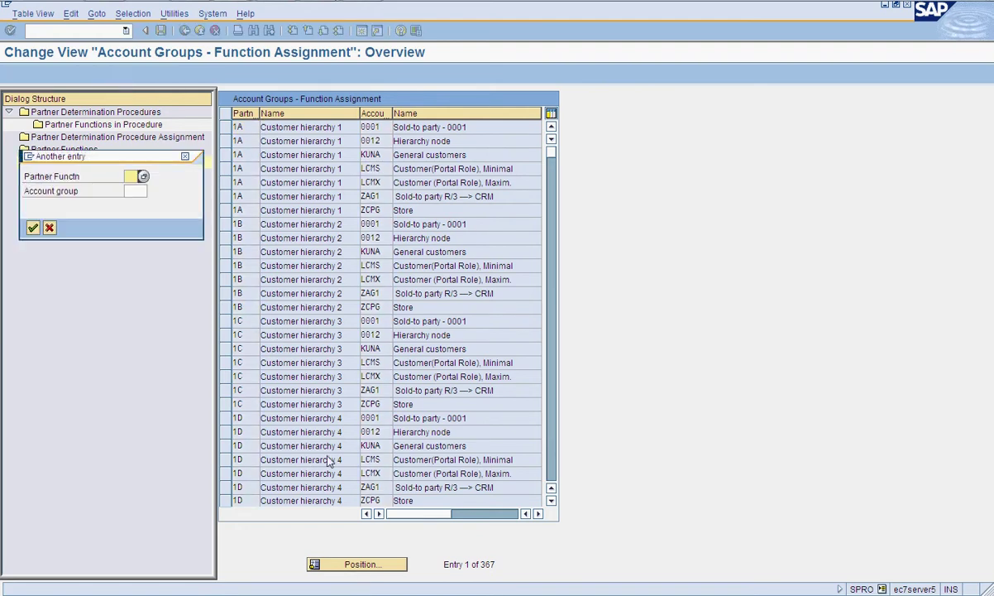
left_click(137, 191)
type("z")
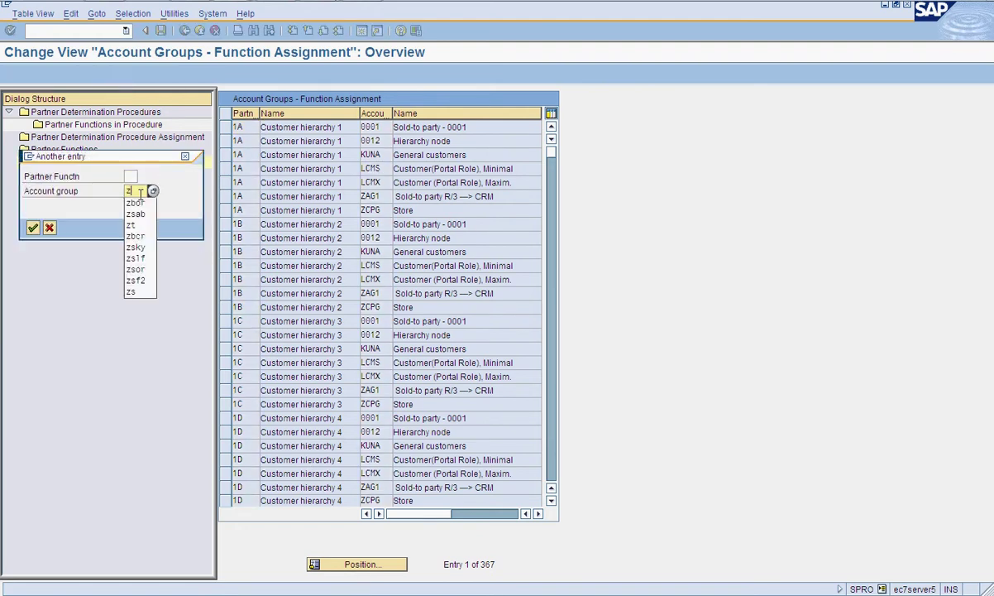
type("sab")
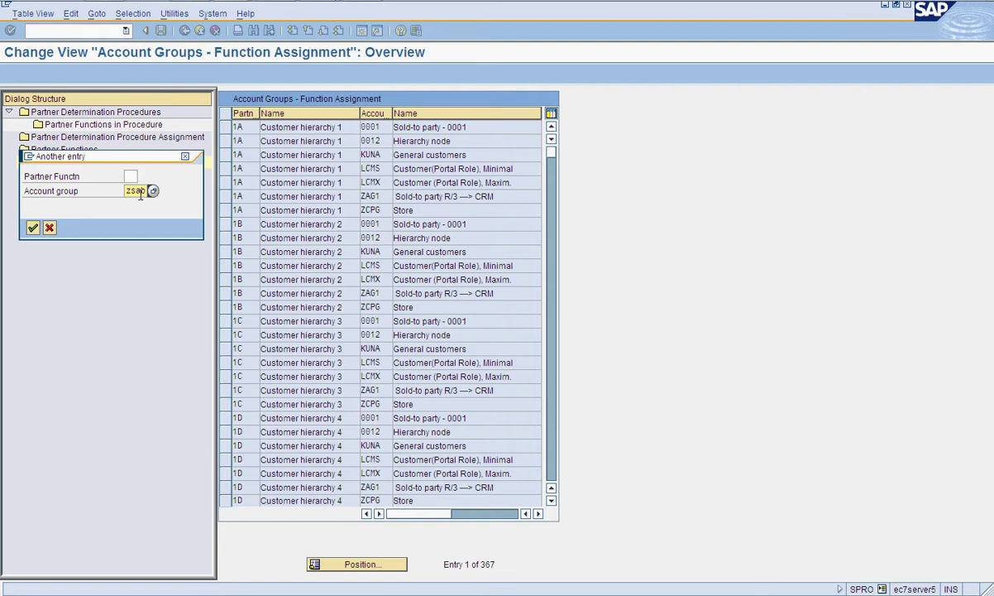
key("Return")
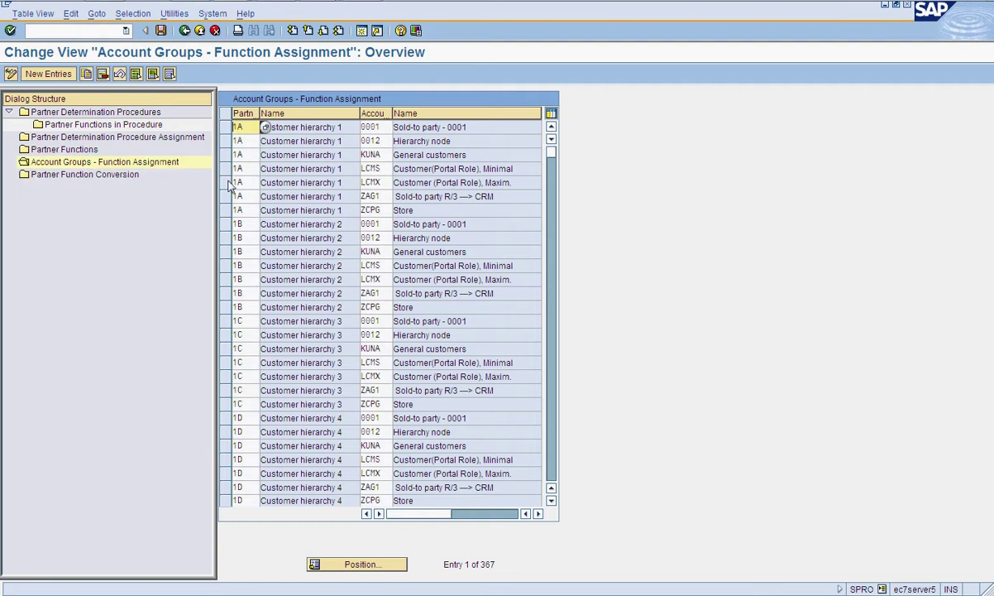
- Create new Account Groups - Function Assignment entries for partner functions SP, SH, BP, PY and ZR
left_click(50, 74)
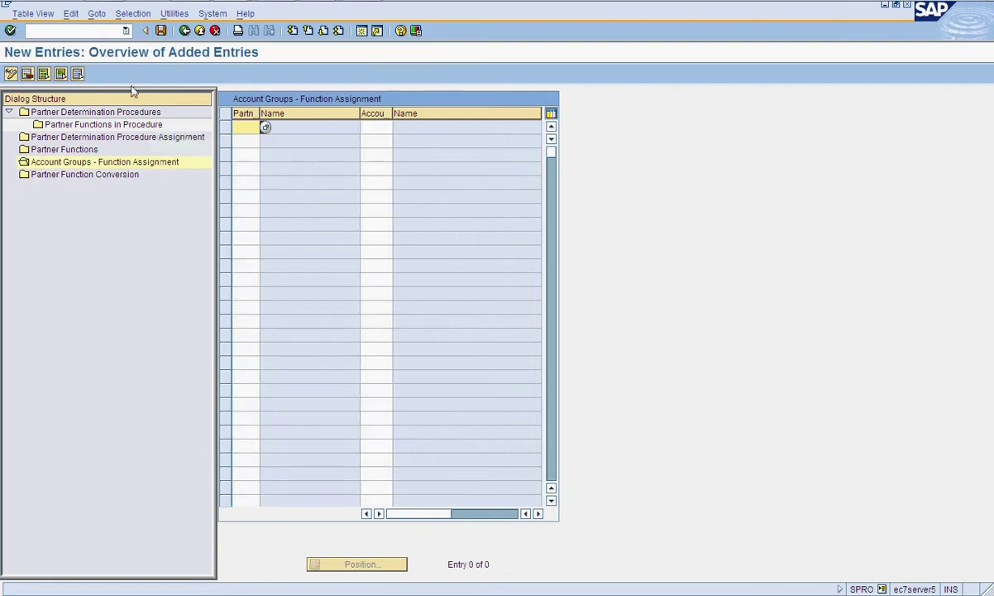
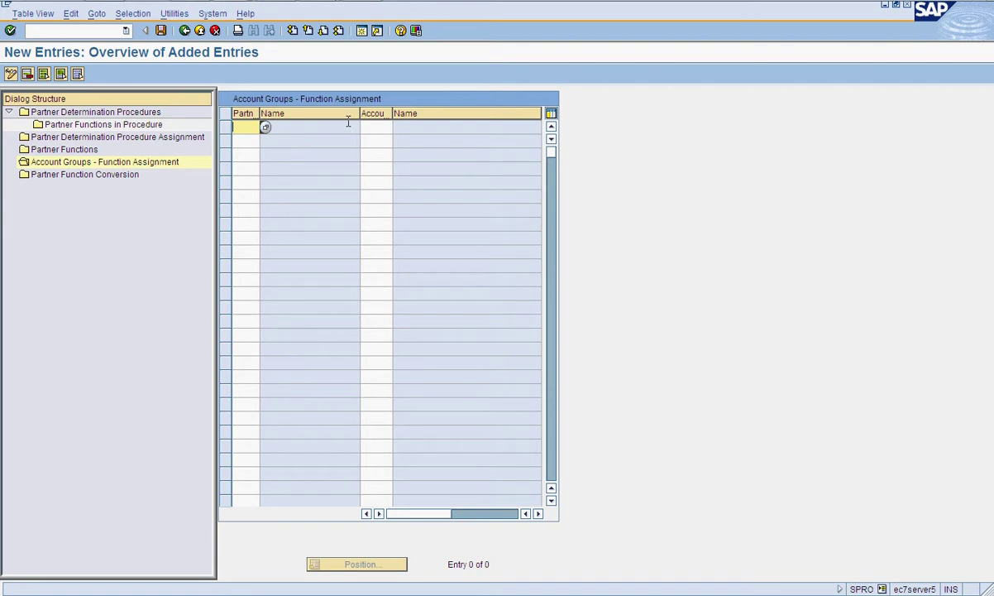
type("sp")
key("Down")
type("sh")
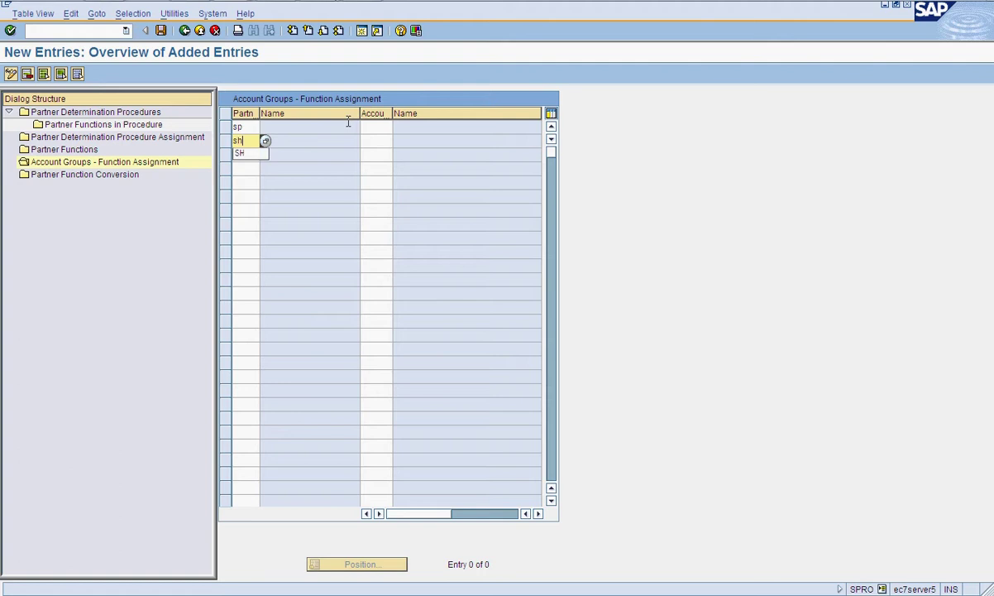
key("Down")
key("Return")
key("Down")
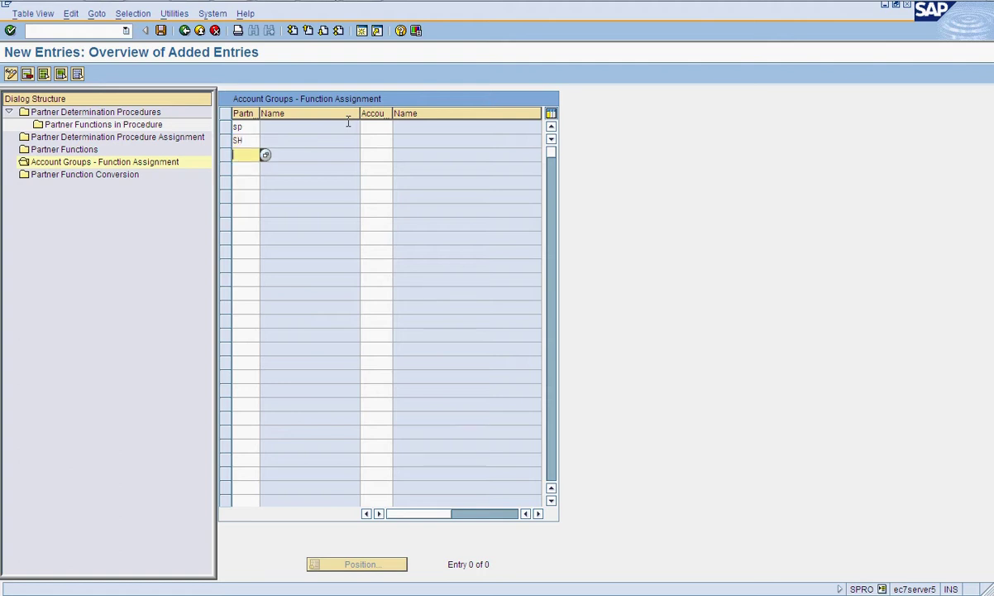
type("bp")
key("Down")
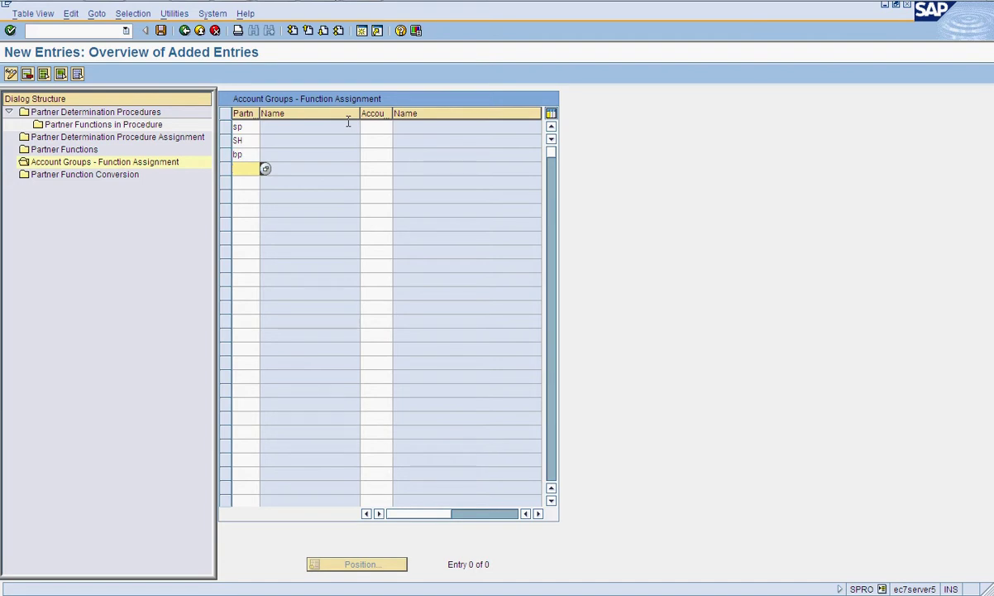
type("py")
key("Down")
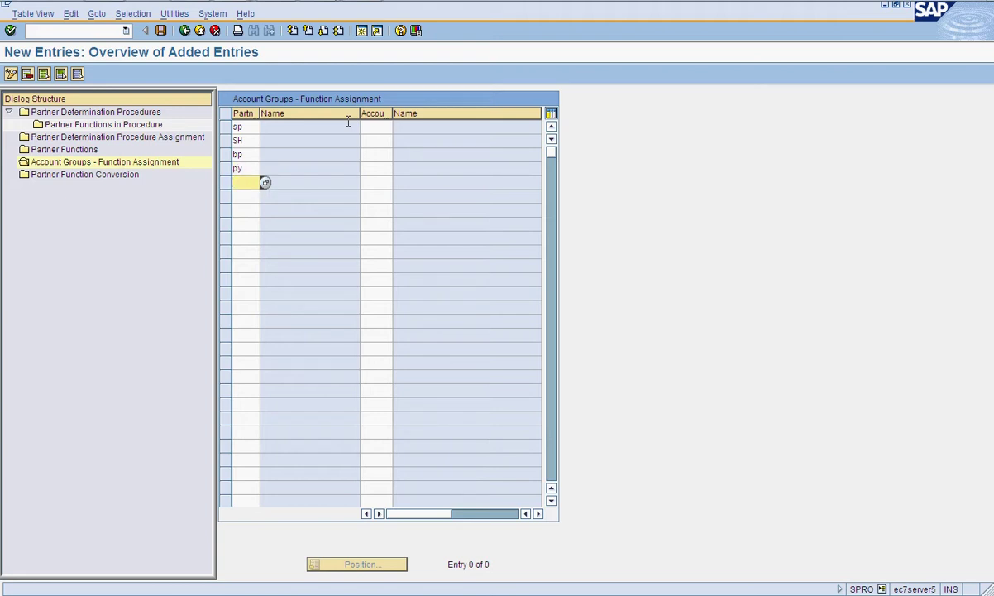
type("zr")
- Assign account group ZSAB to each of the five new partner function entries and save them
key("Tab")
type("zsky")
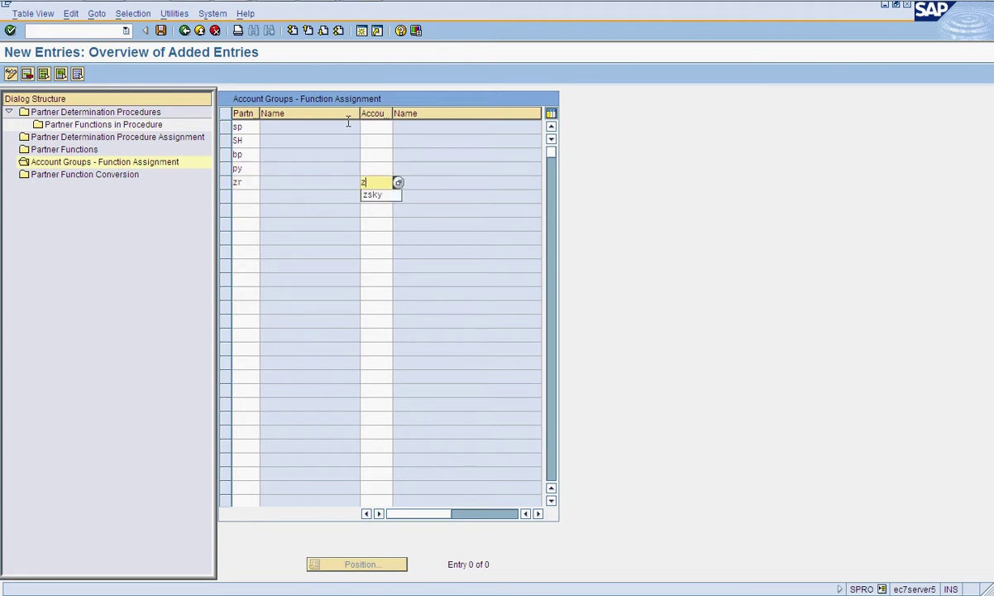
key("Up")
type("zs")
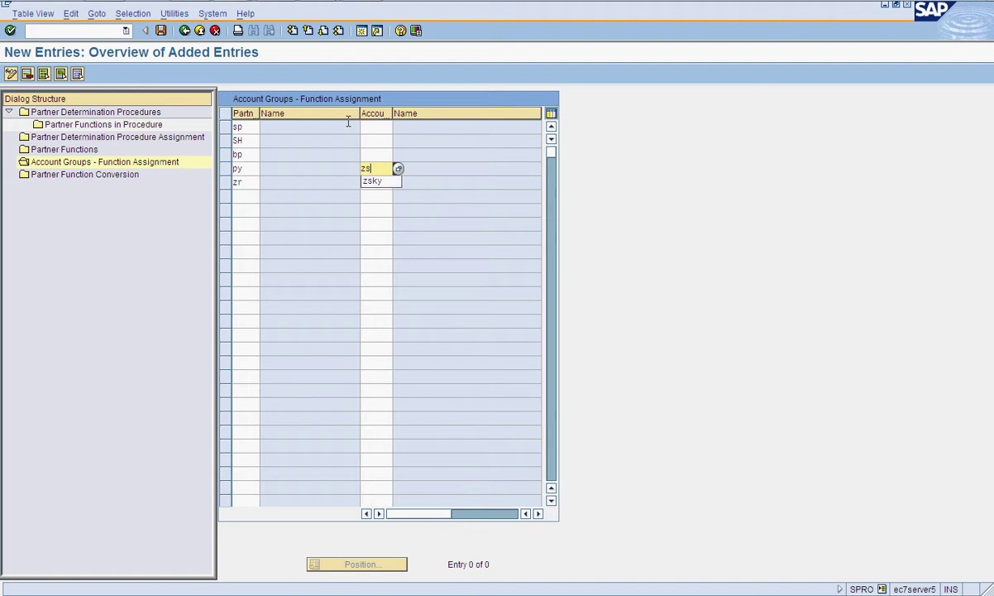
type("ab")
key("Up")
type("zs")
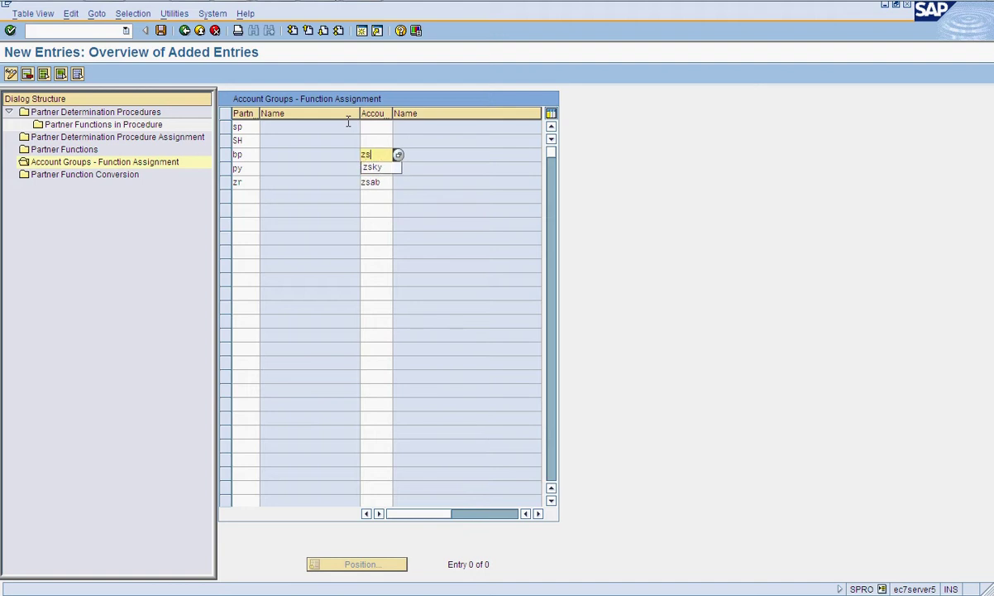
type("ab")
key("Up")
type("zs")
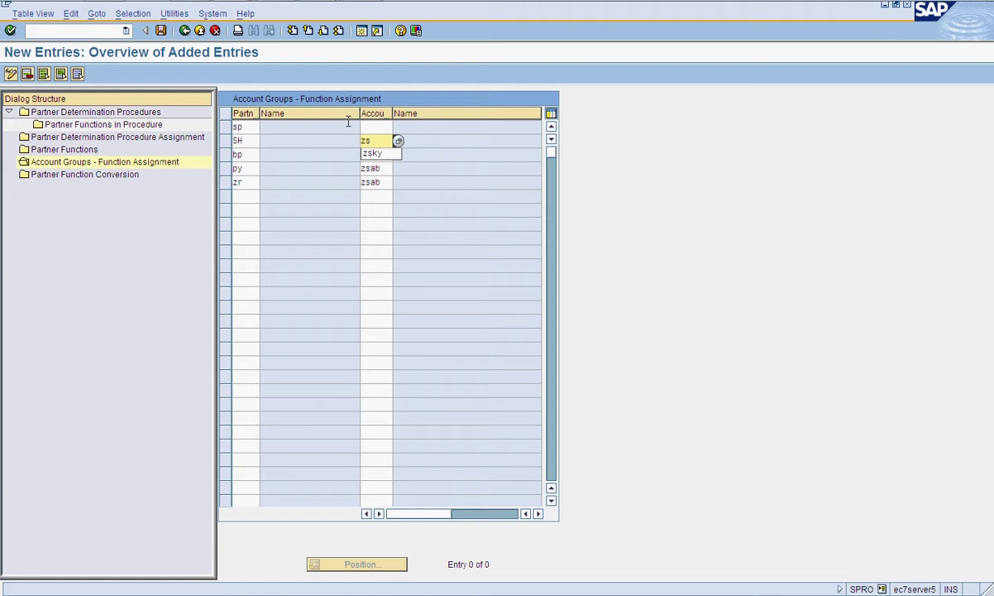
type("ab")
key("Up")
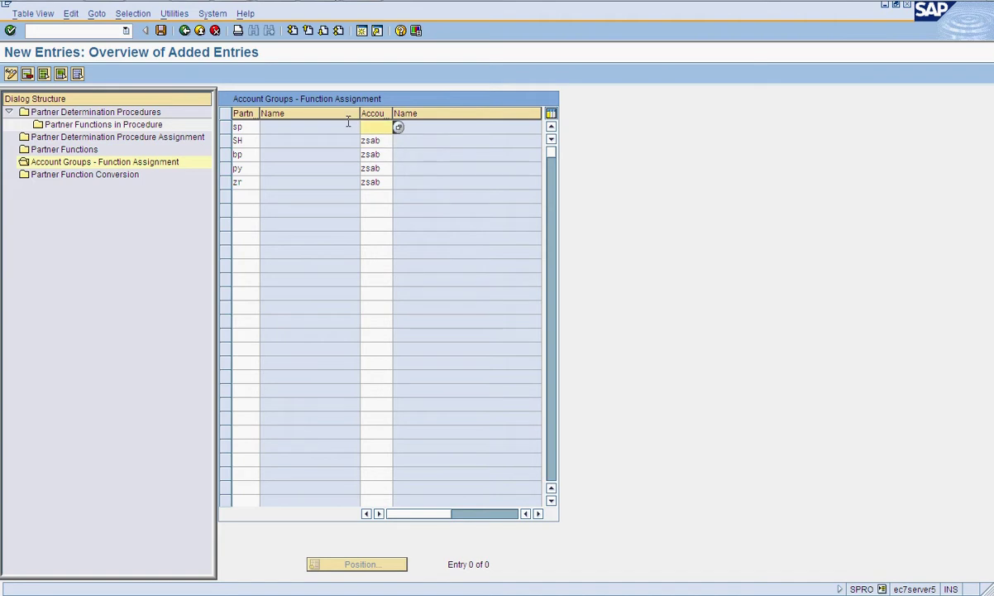
type("zsab")
key("Return")
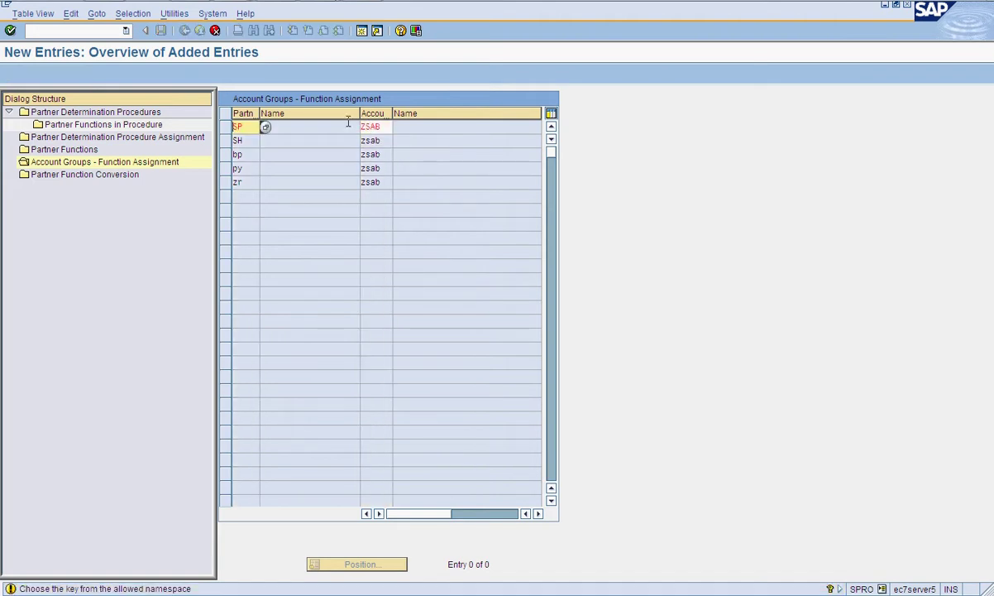
key("Return")
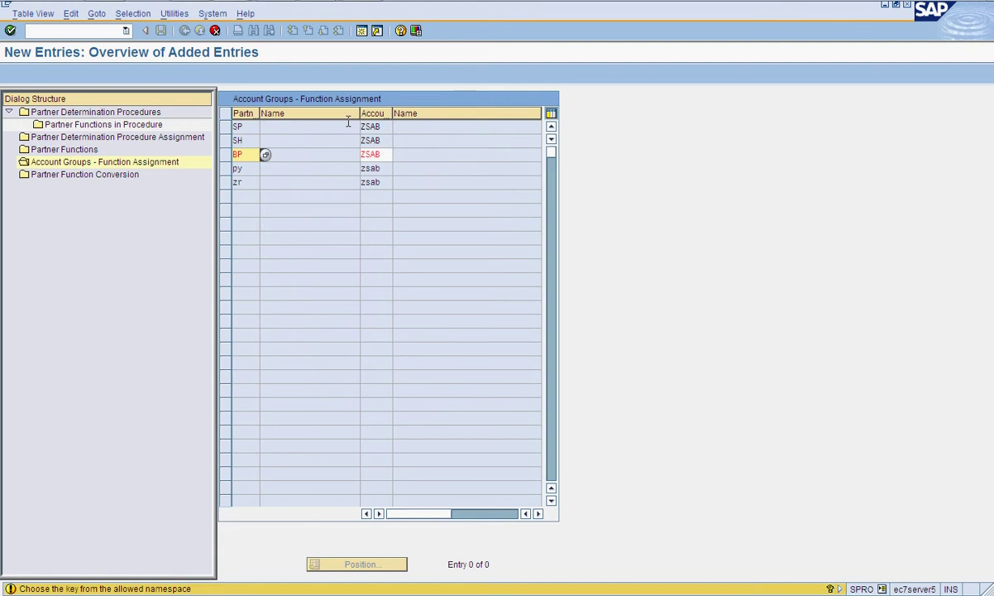
key("Return")
key("Return")
key("Return")
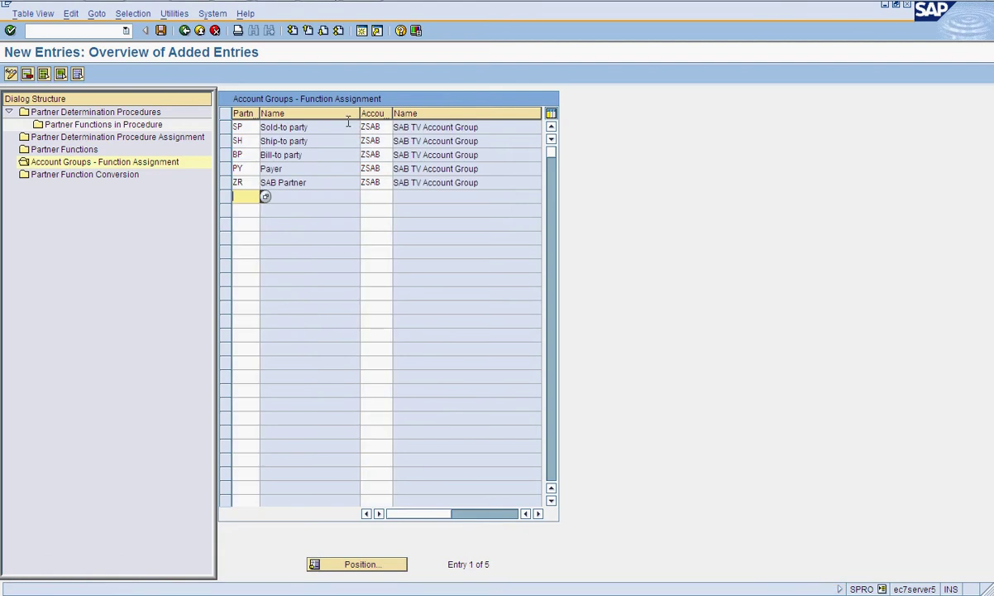
left_click(160, 30)
- In Partner Determination Procedure Assignment, locate account group ZSAB and assign procedure ZSB (SAB Partner) to it
double_click(115, 137)
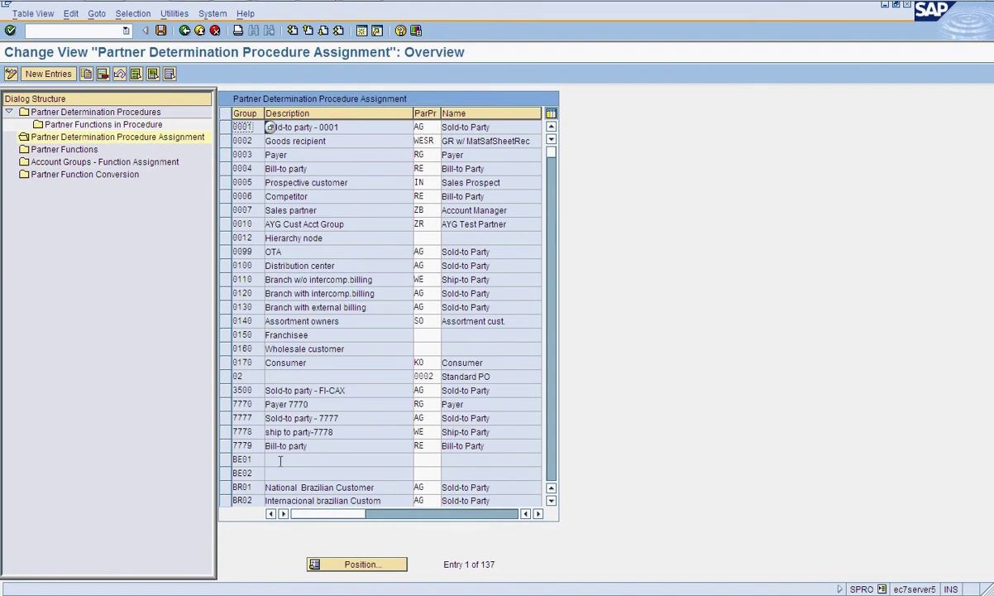
left_click(361, 565)
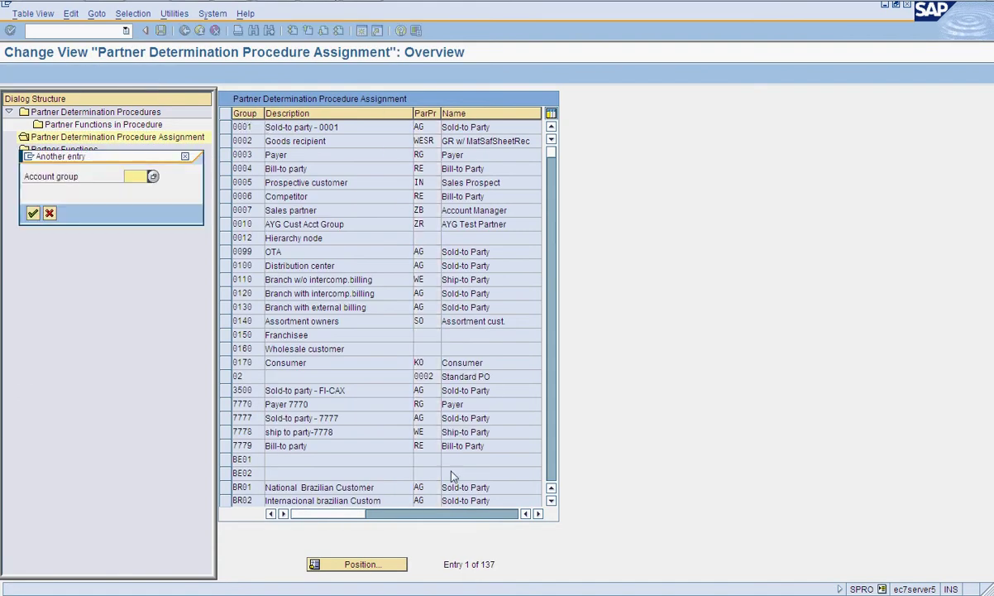
type("ZSA")
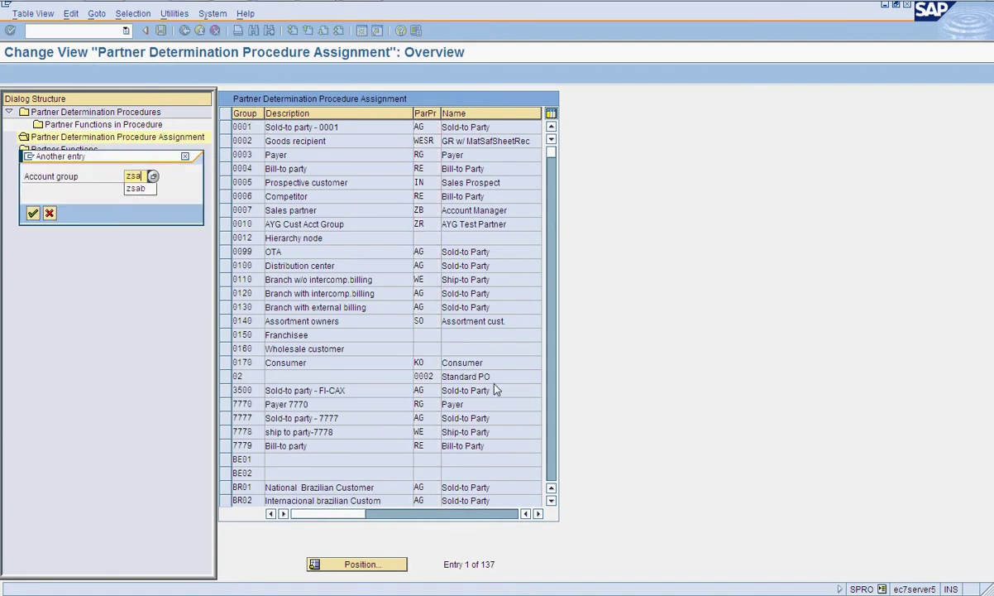
key("Return")
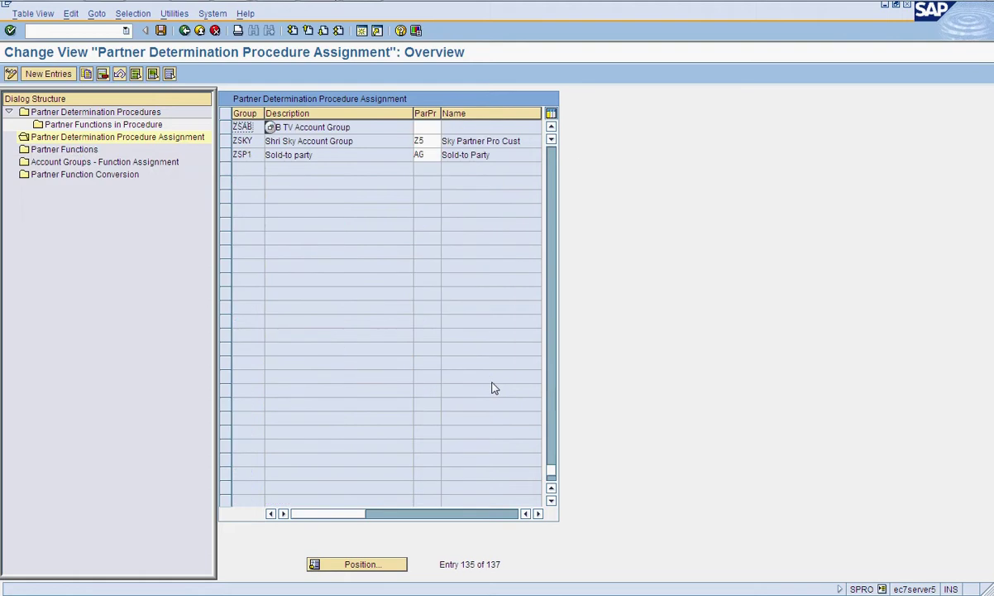
left_click(358, 126)
left_click(428, 127)
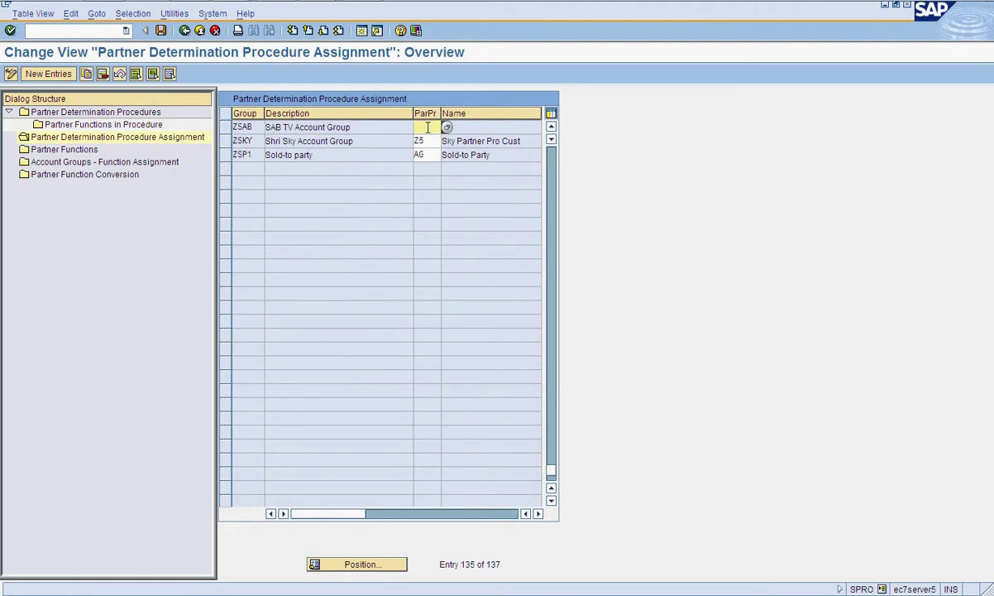
type("z")
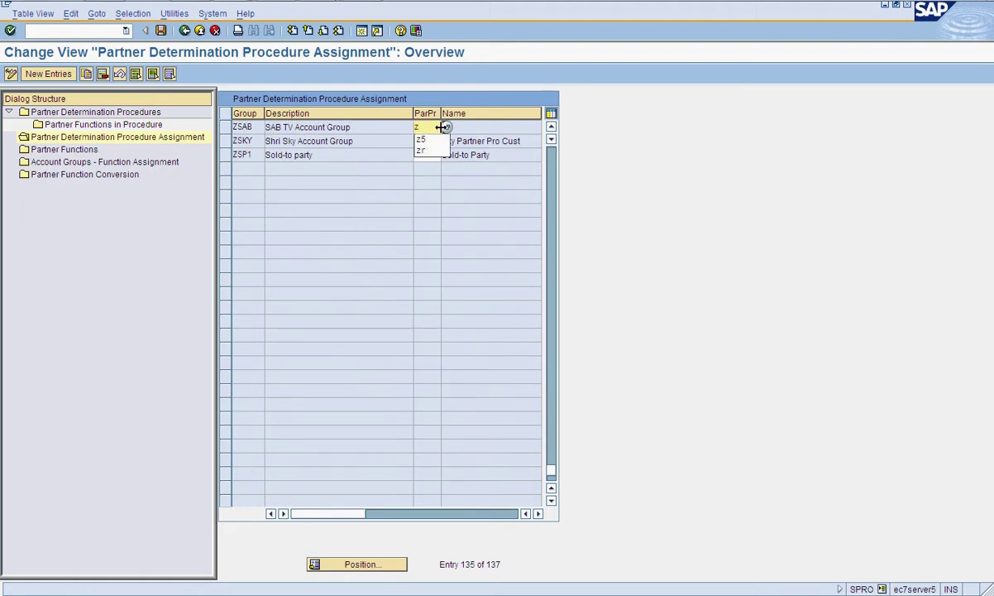
key("BackSpace")
left_click(446, 127)
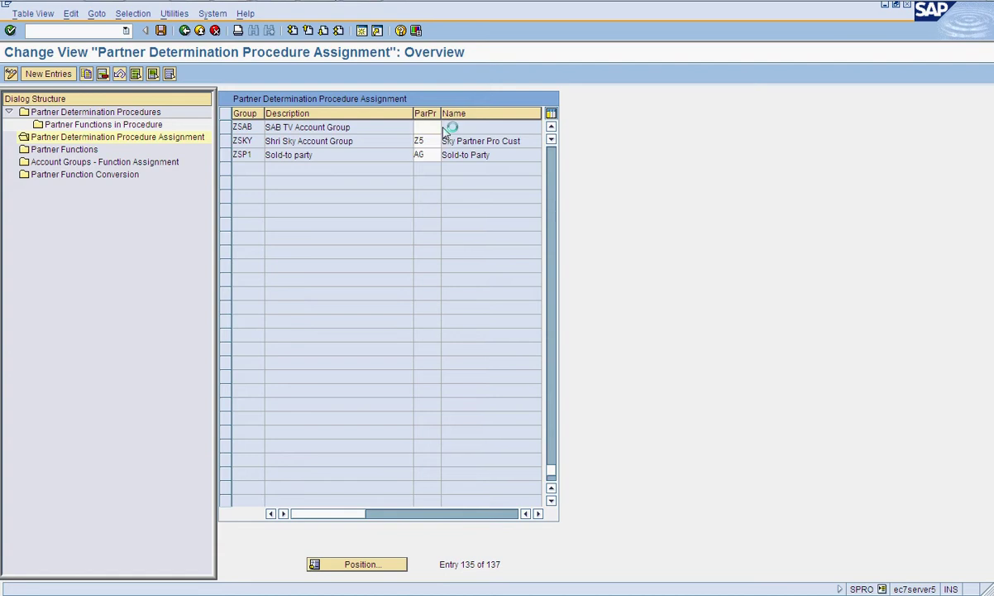
scroll(385, 405, "down", 20)
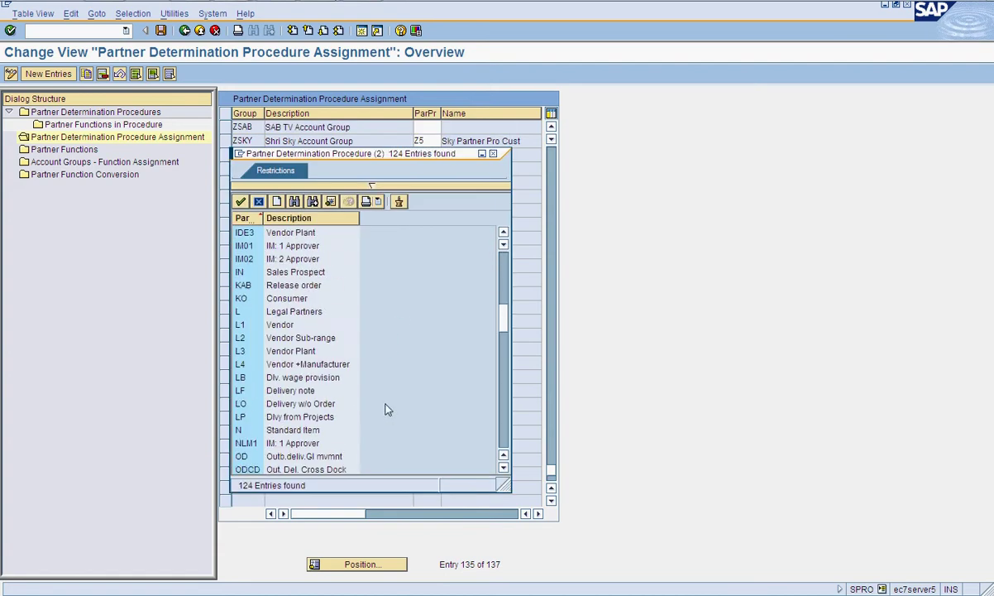
scroll(385, 402, "down", 6)
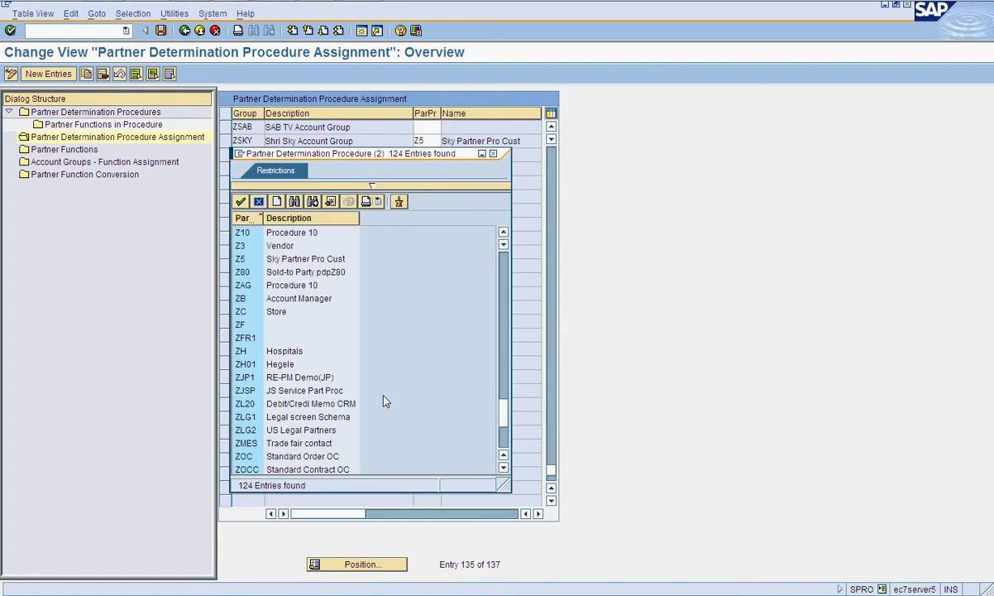
scroll(385, 402, "down", 4)
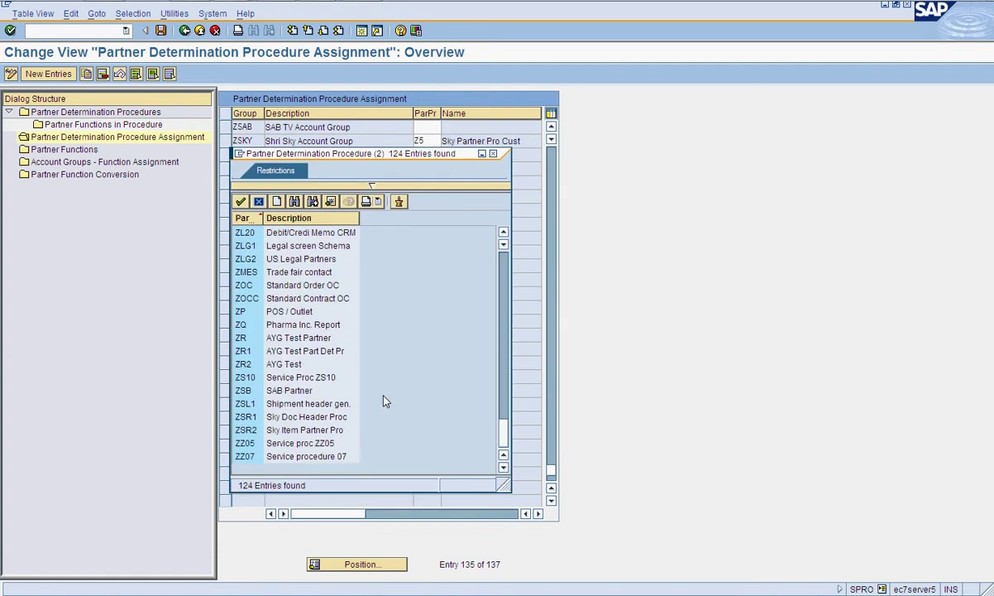
double_click(332, 393)
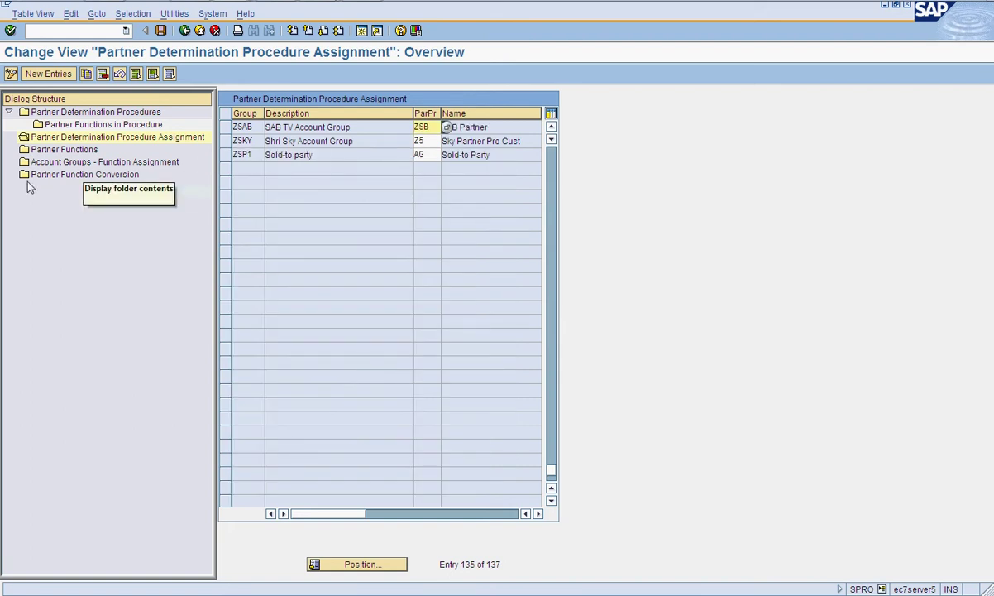
left_click(48, 151)
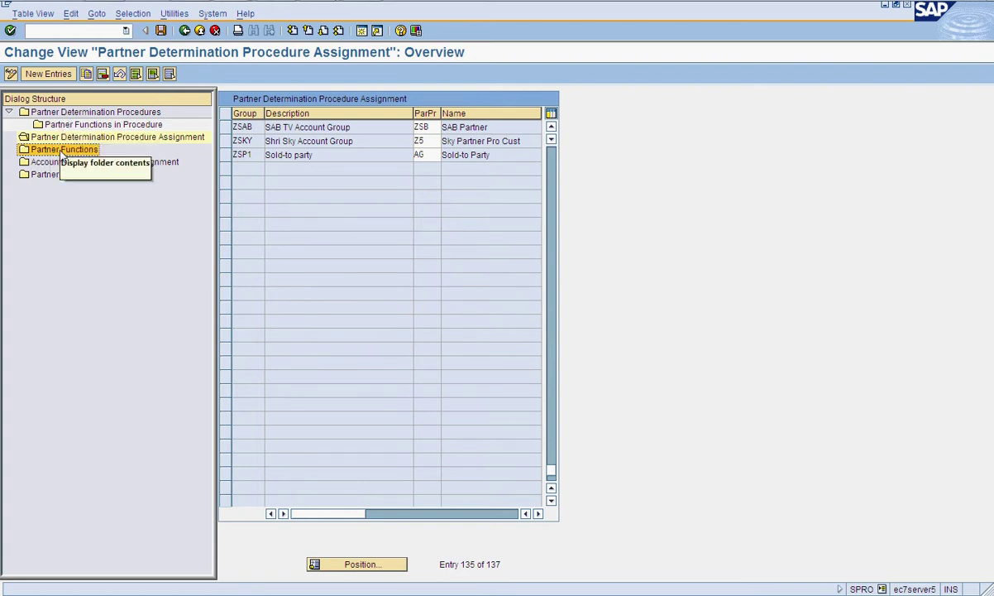
left_click(420, 128)
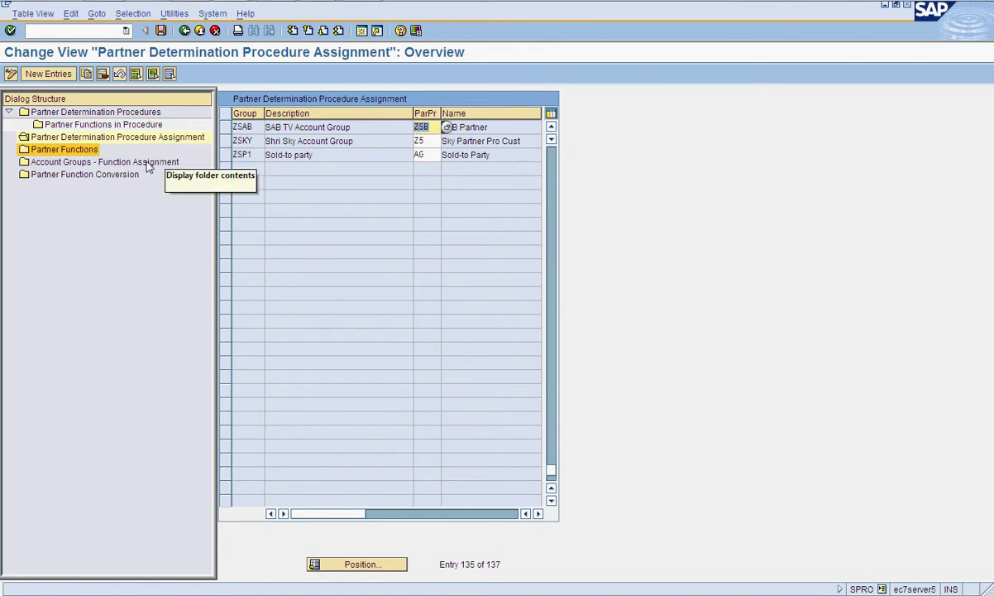
left_click(252, 127)
left_click_drag(253, 126, 224, 118)
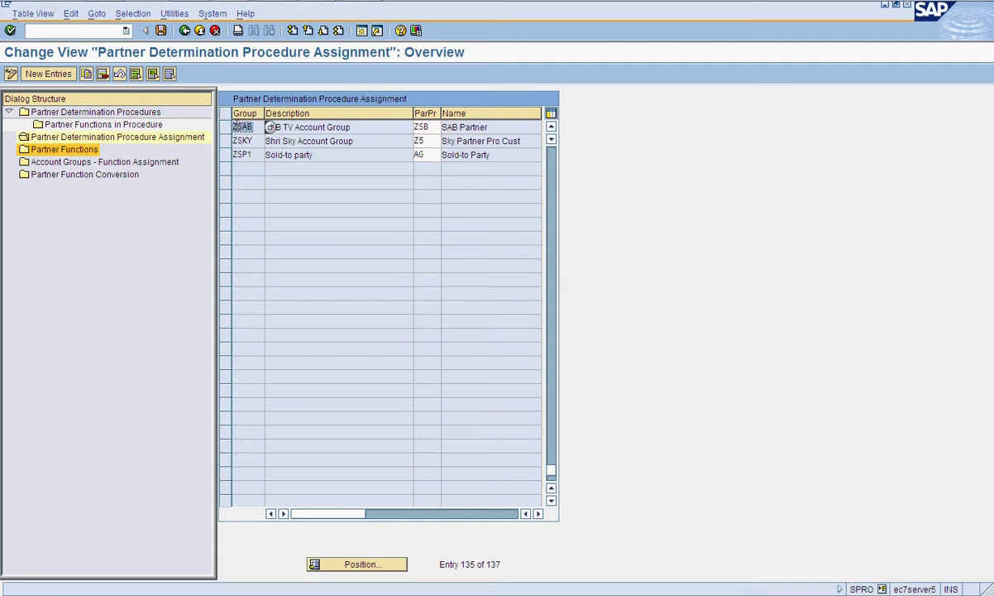
left_click(159, 166)
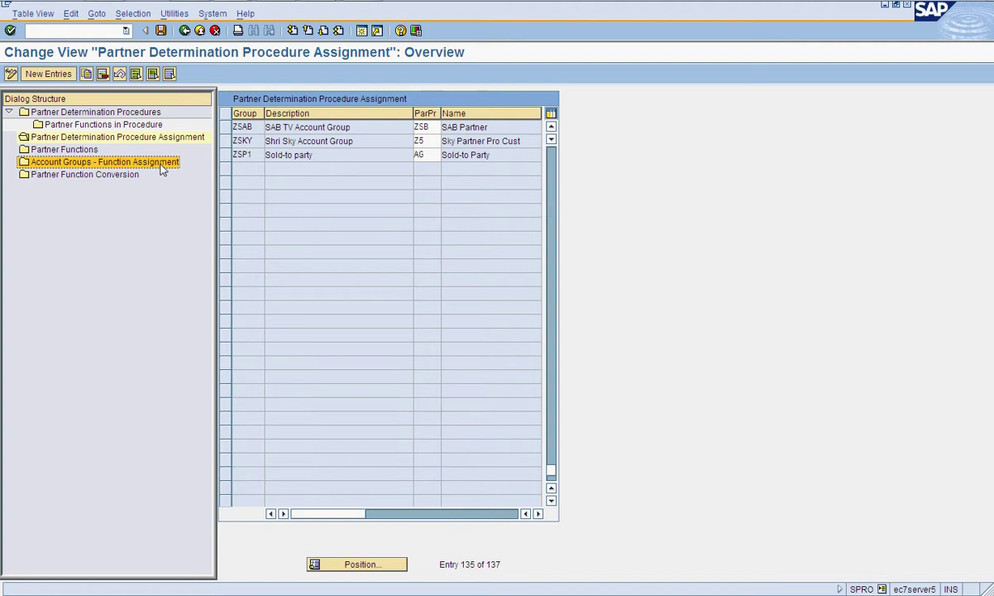
left_click(254, 127)
- Save the procedure assignment for account group ZSAB and return to the list of partner determination activities
left_click(160, 30)
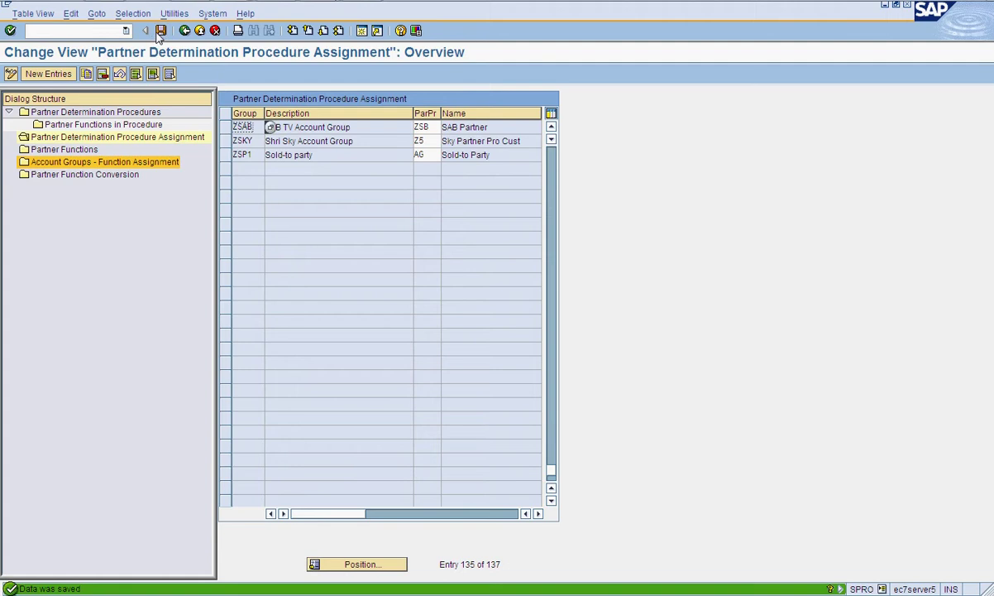
left_click(185, 31)
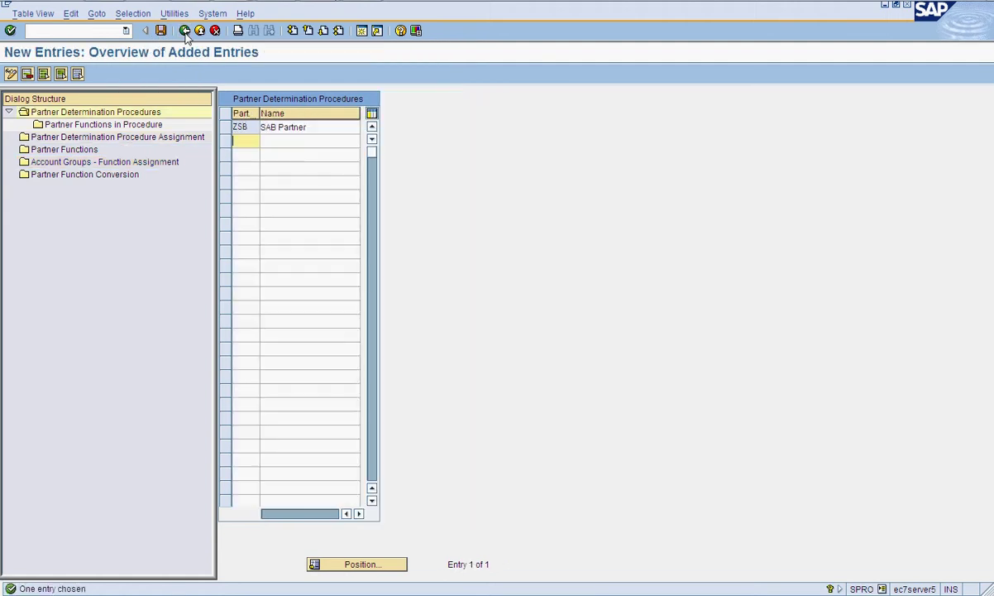
left_click(185, 31)
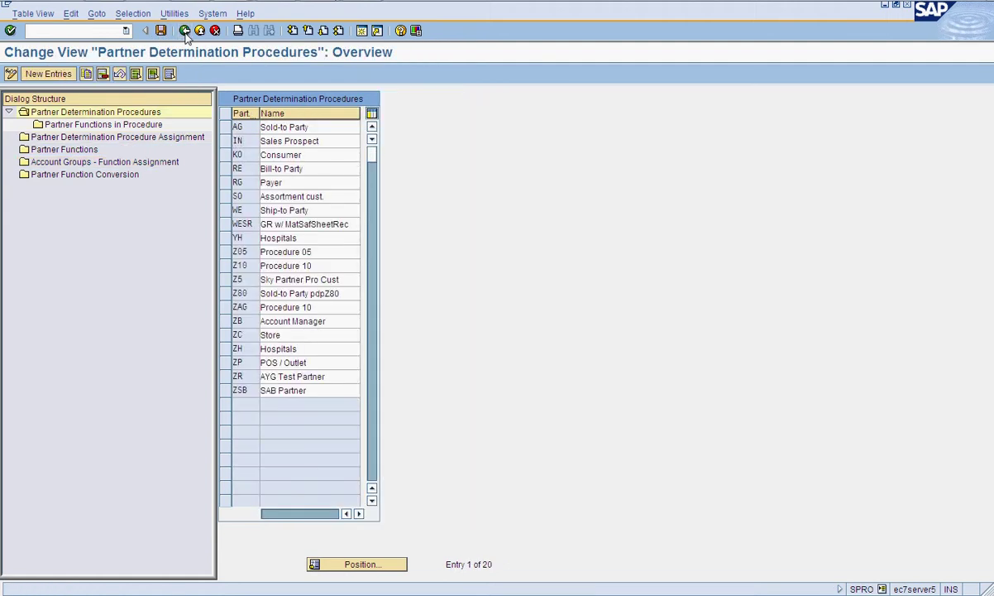
left_click(185, 31)
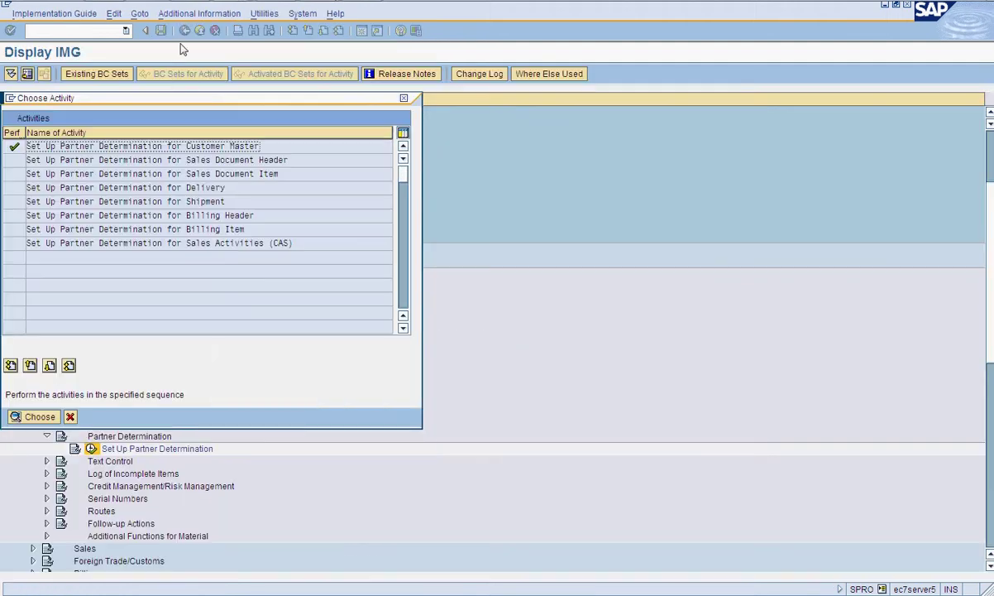
- Create a new partner determination procedure ZS1 named "sab order" for the sales document header
double_click(218, 161)
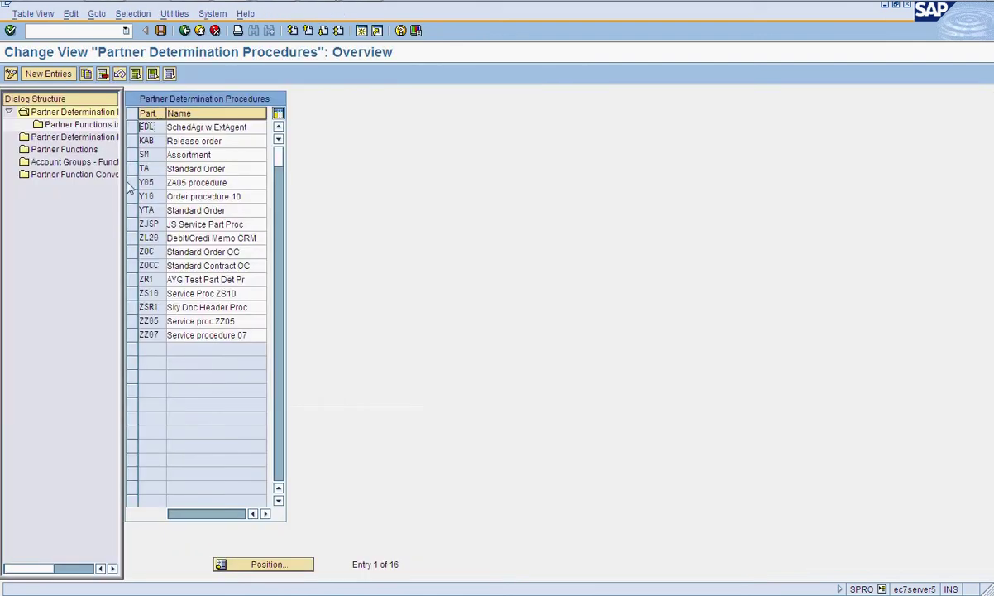
left_click_drag(122, 178, 197, 181)
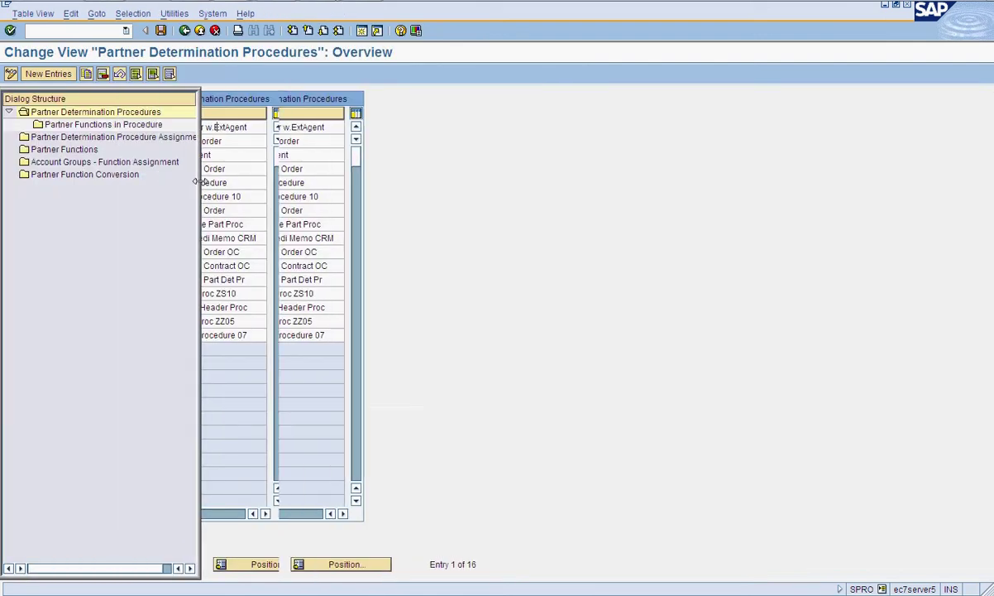
left_click(48, 75)
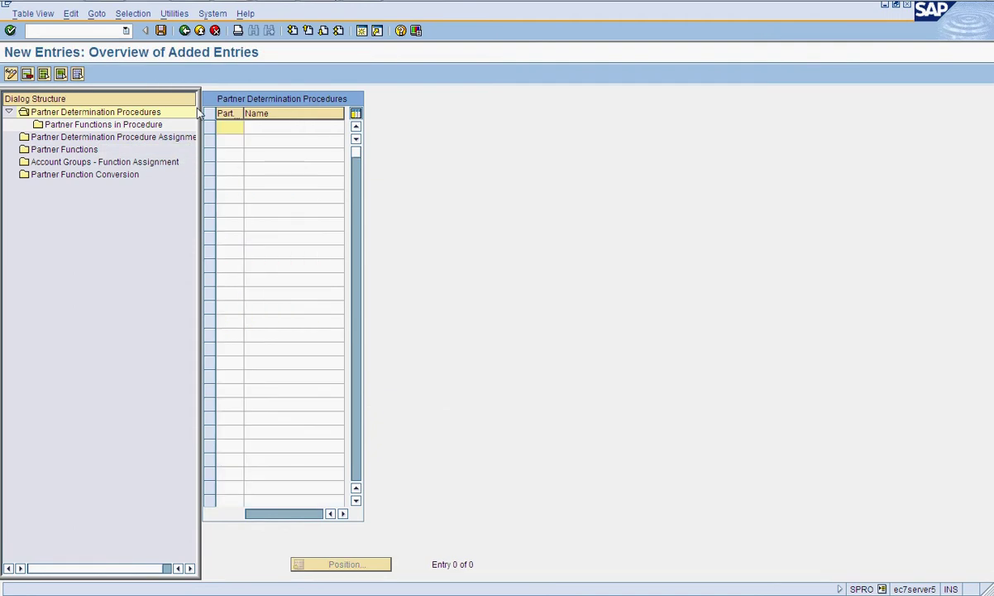
type("zs1")
left_click(260, 124)
type("sab")
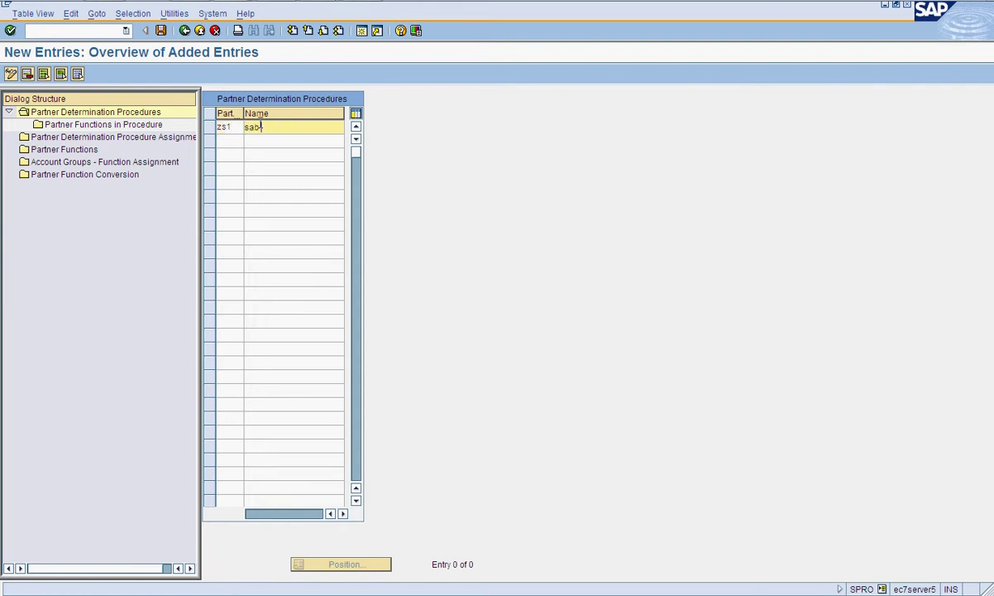
type("-order")
key("Return")
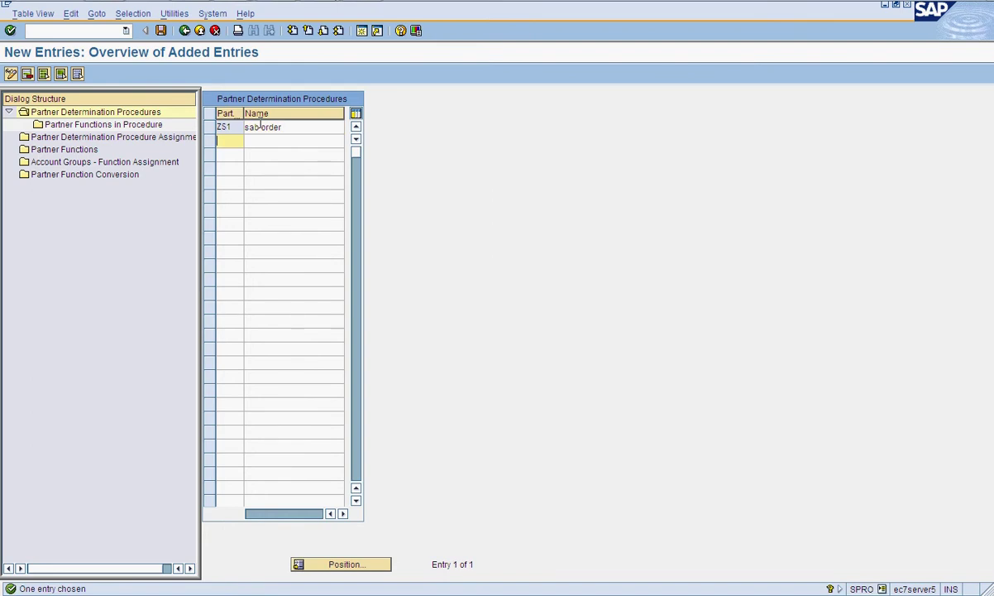
- Add new entries for partner functions SP, SH, BP, PY and ZR to procedure ZS1
double_click(162, 124)
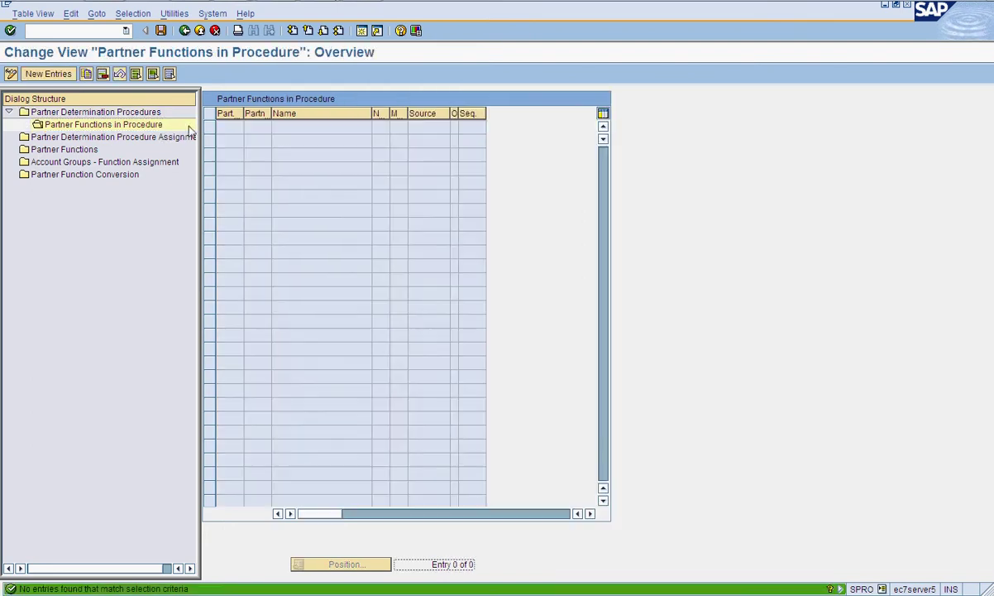
left_click(58, 75)
left_click(266, 127)
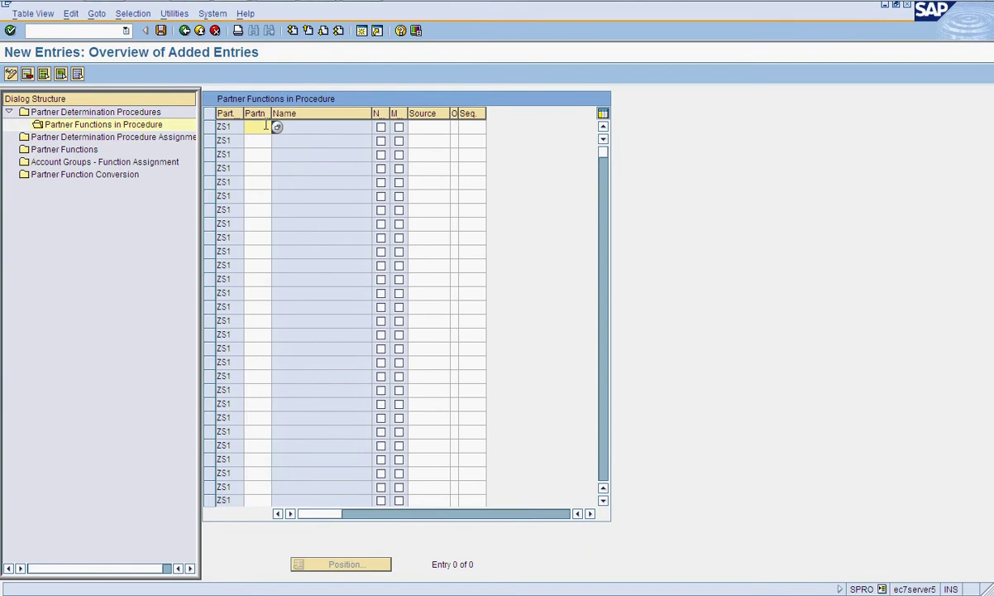
type("sp")
key("Down")
type("sh")
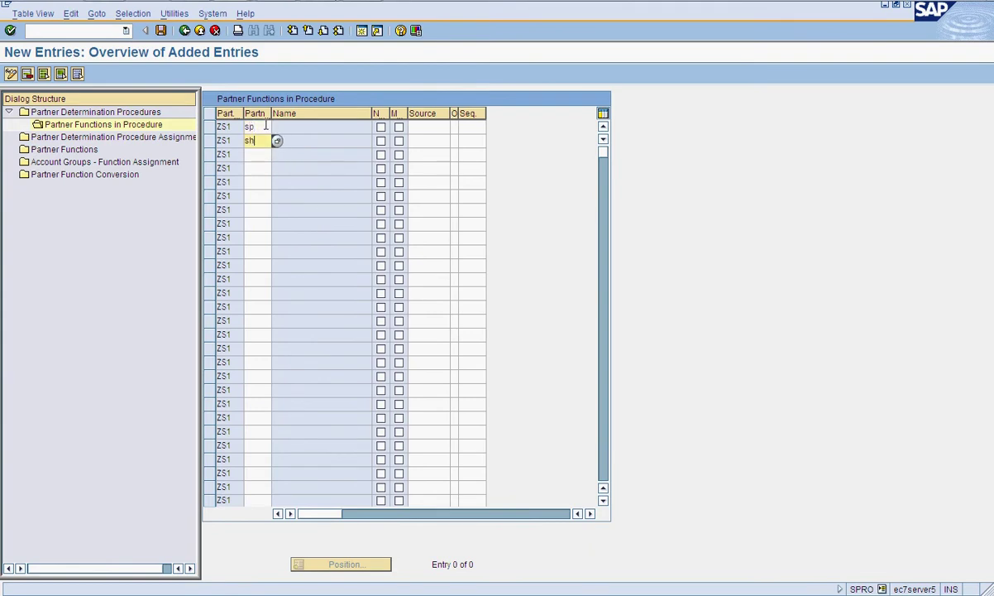
key("Down")
type("bp")
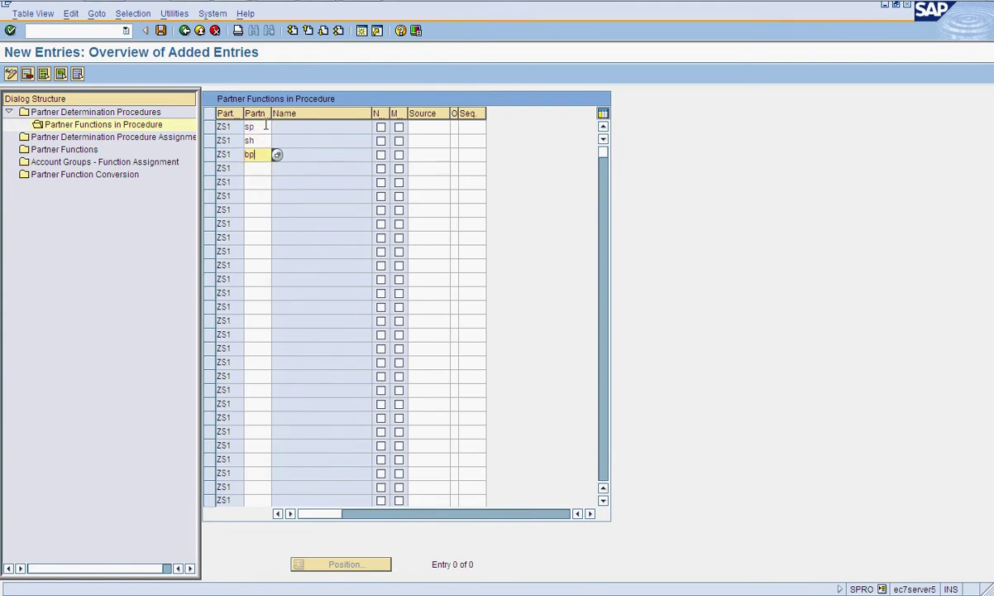
key("Down")
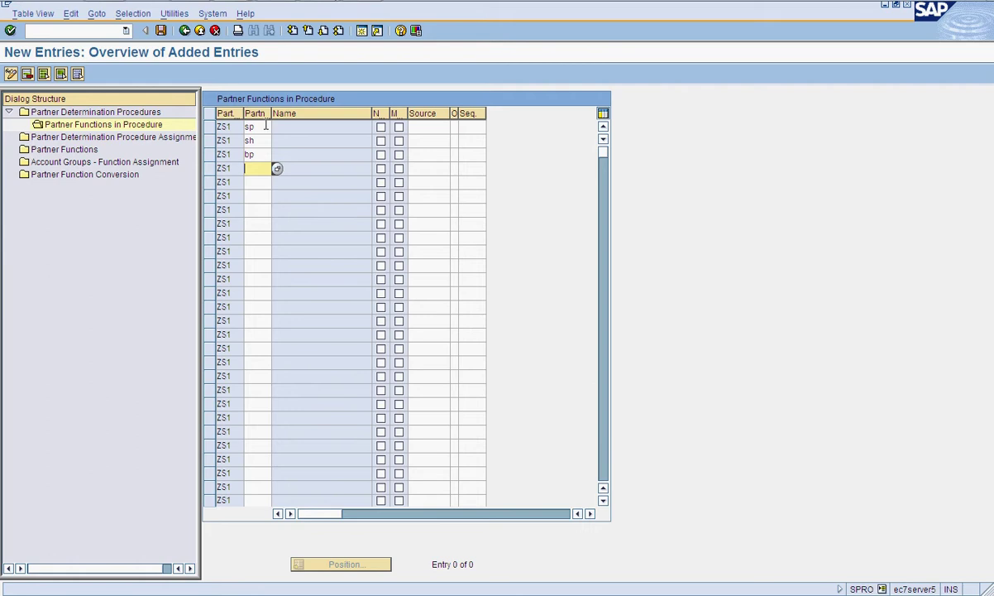
type("py")
key("Down")
type("zr")
- Mark partner function SP as not modifiable and mandatory, and save procedure ZS1 under the ZSAB TV Project customizing request
left_click(381, 127)
left_click(380, 126)
left_click(399, 127)
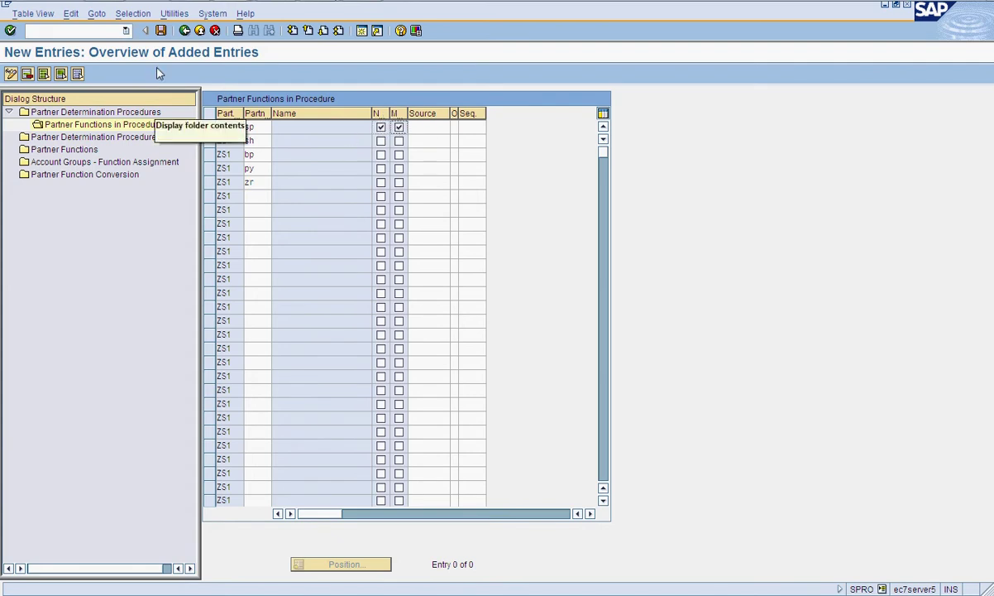
left_click(160, 30)
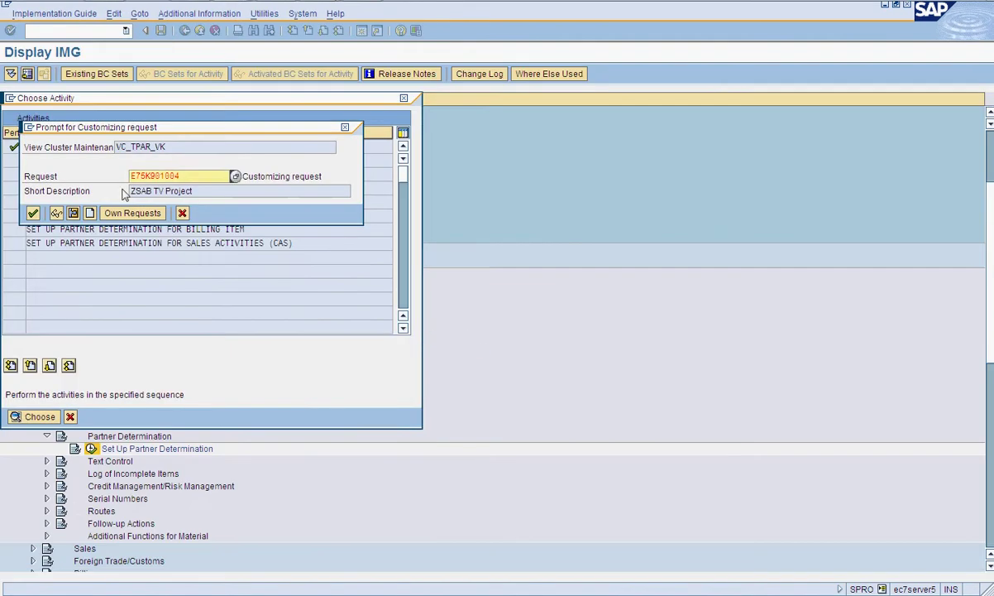
key("Return")
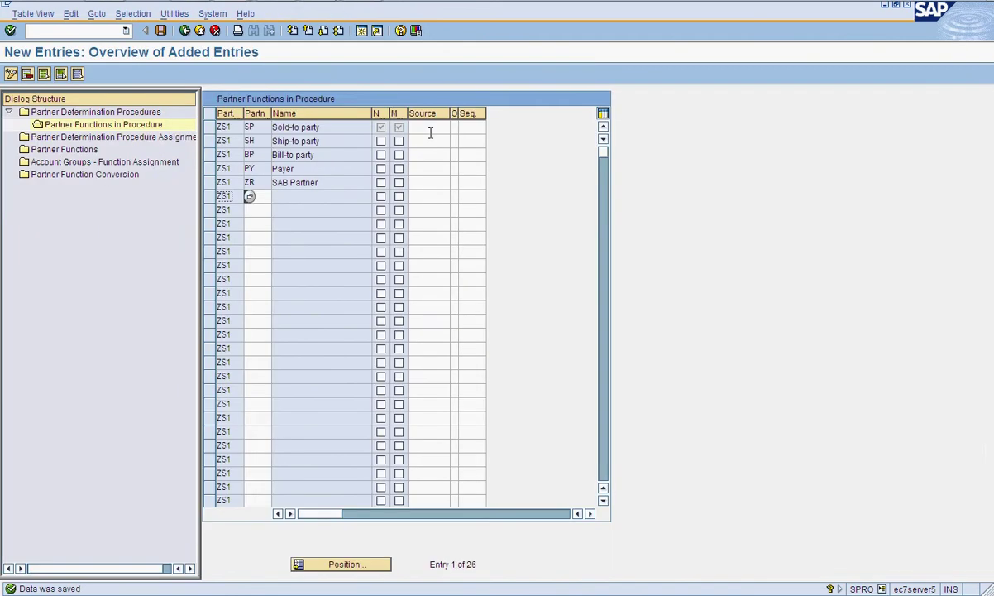
- Set the source of partner function ZR in procedure ZS1 to SH with sequence 1, and save the entries
left_click(430, 129)
left_click(328, 130)
left_click_drag(326, 183, 276, 177)
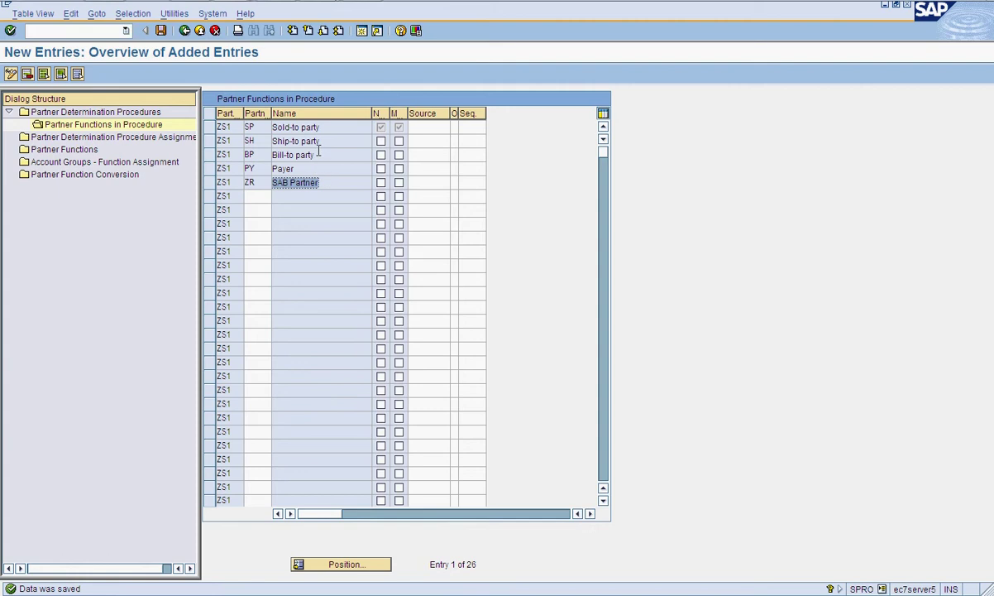
left_click_drag(319, 141, 273, 141)
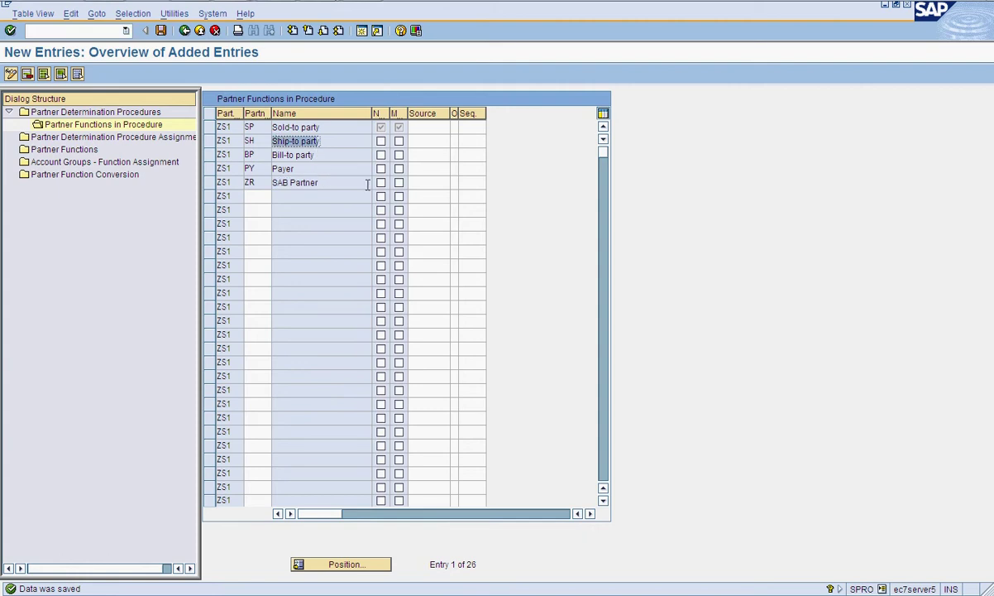
left_click(422, 185)
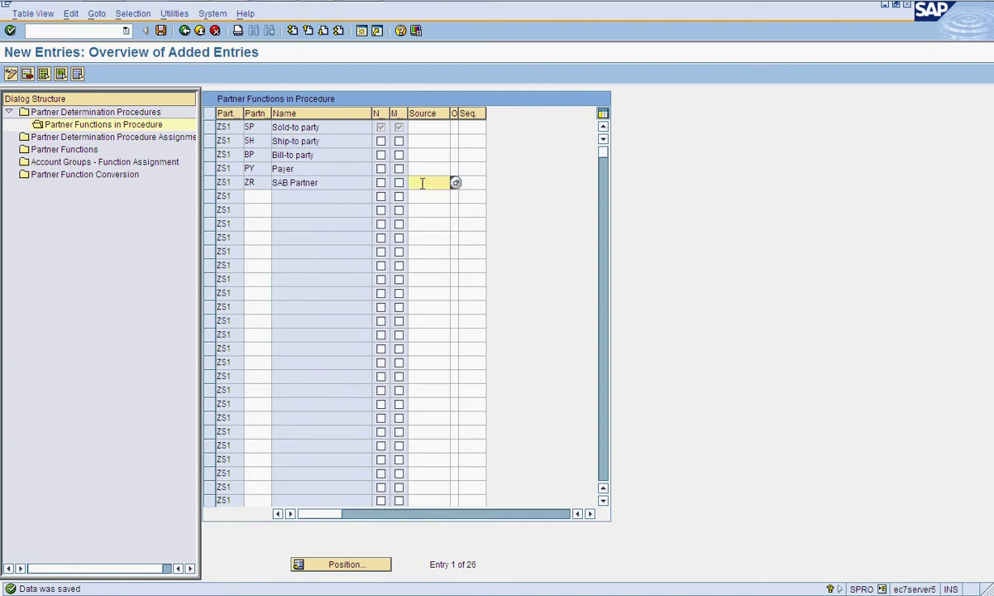
type("sh")
key("Return")
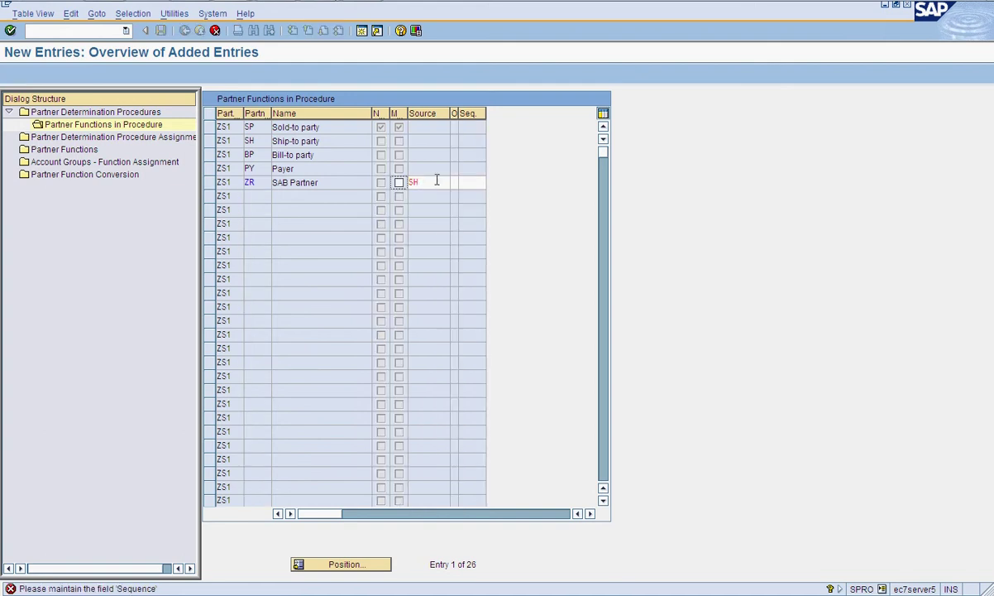
left_click(474, 189)
key("Return")
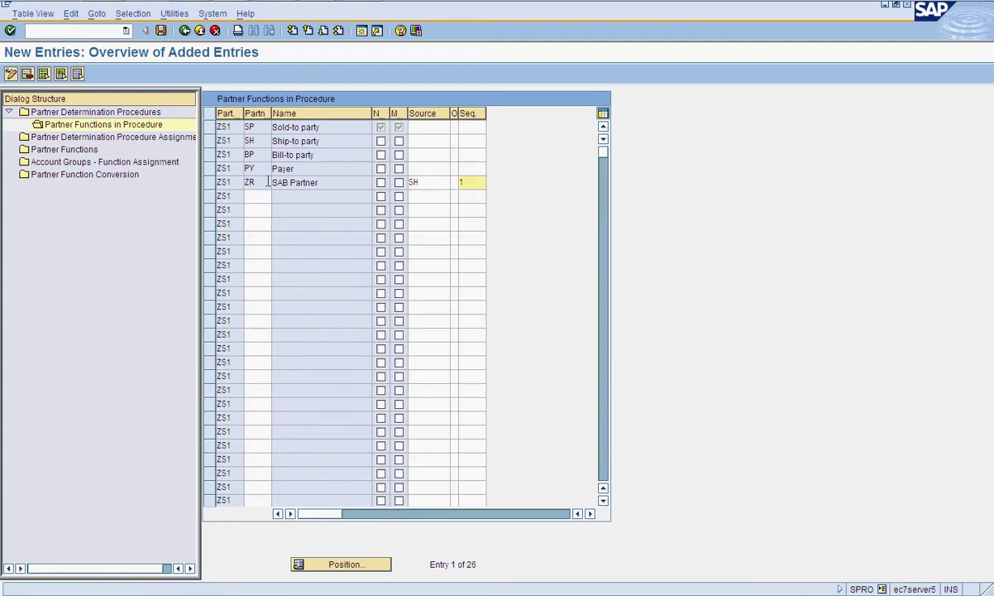
left_click(268, 182)
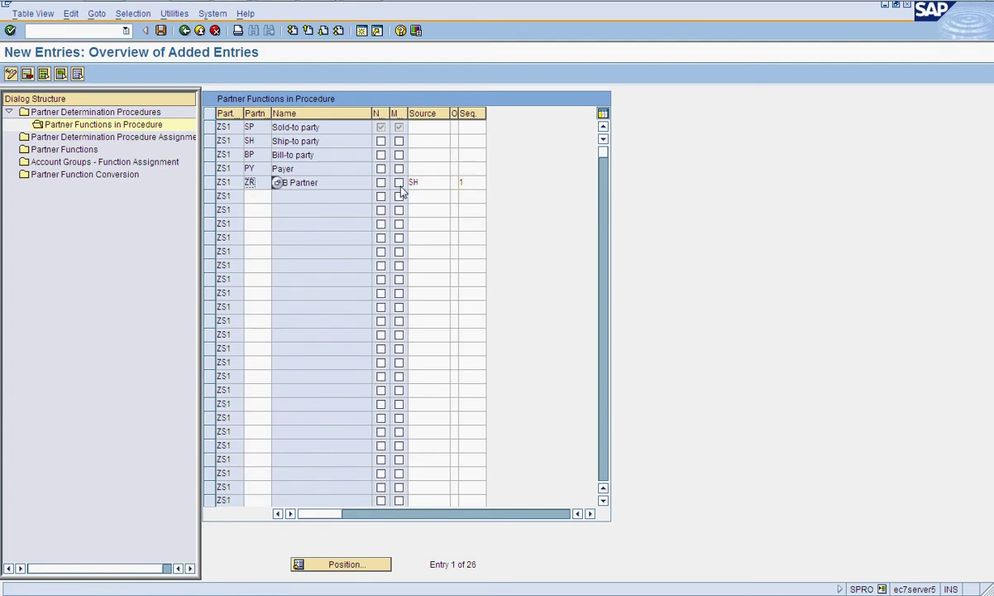
left_click_drag(335, 143, 251, 133)
left_click_drag(327, 129, 278, 130)
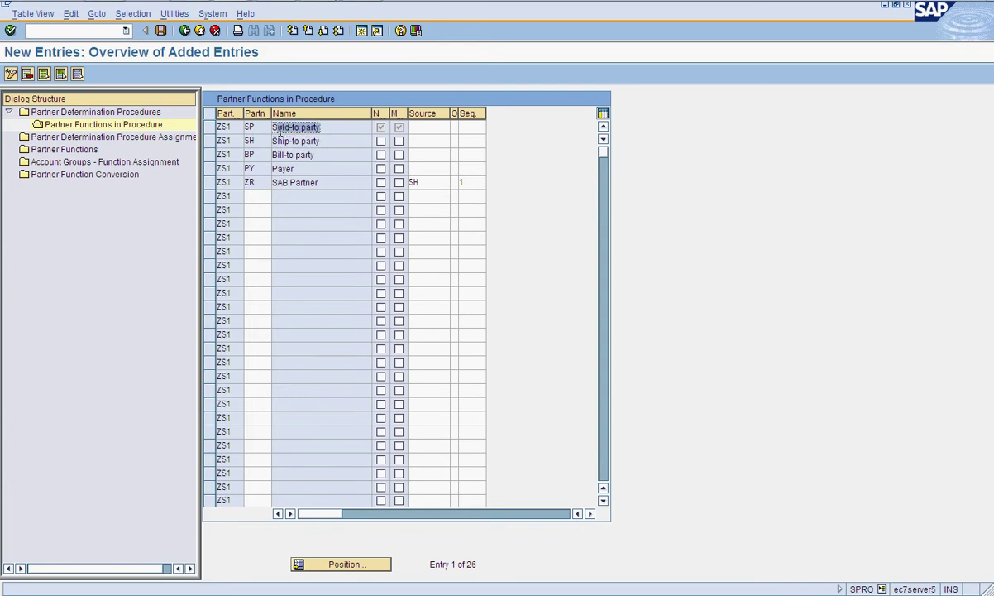
left_click(160, 31)
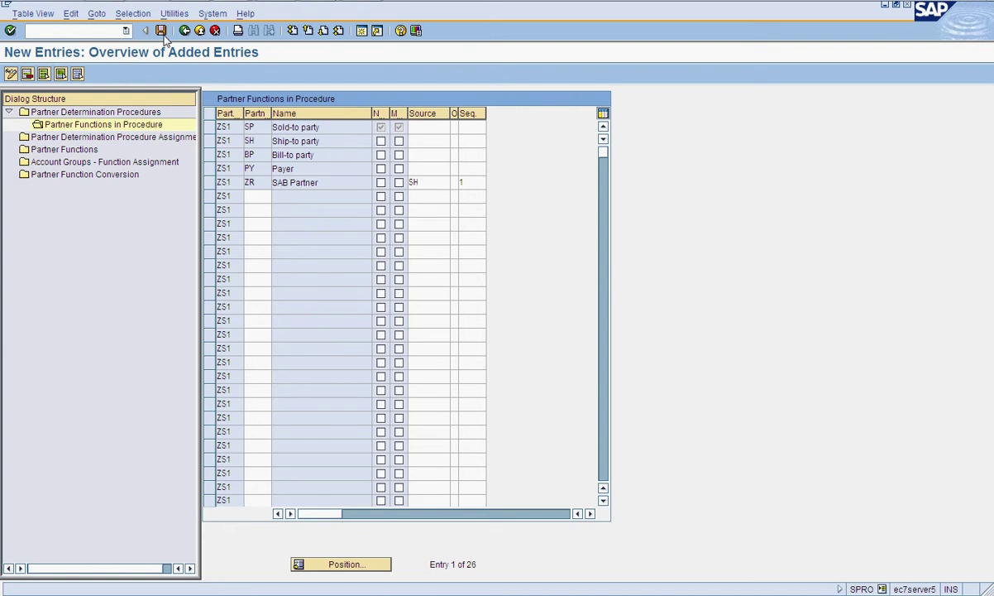
- In Partner Determination Procedure Assignment, locate sales document type ZBOR and assign procedure ZS1 to it
left_click(135, 138)
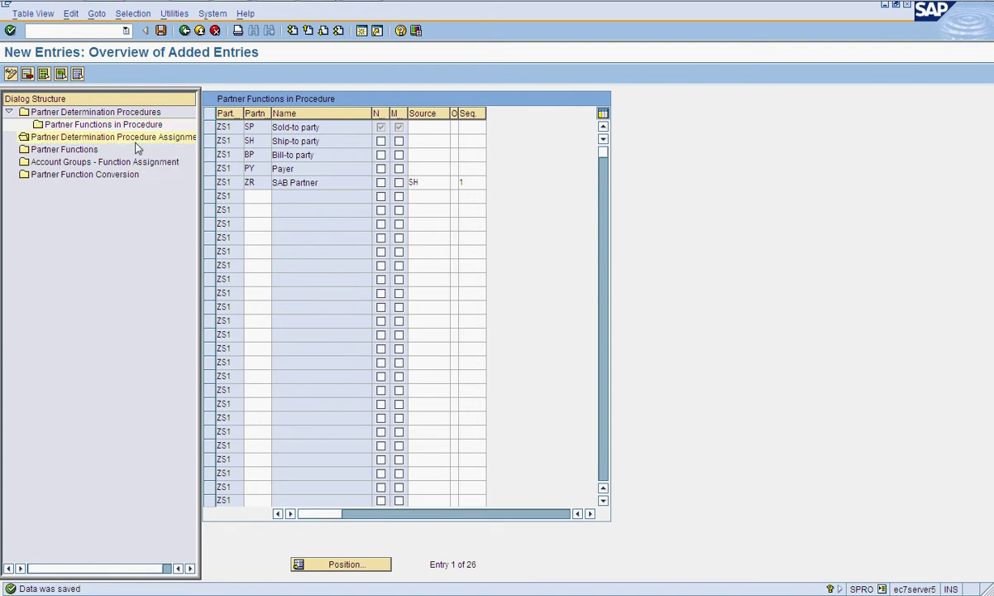
left_click(355, 567)
type("zs")
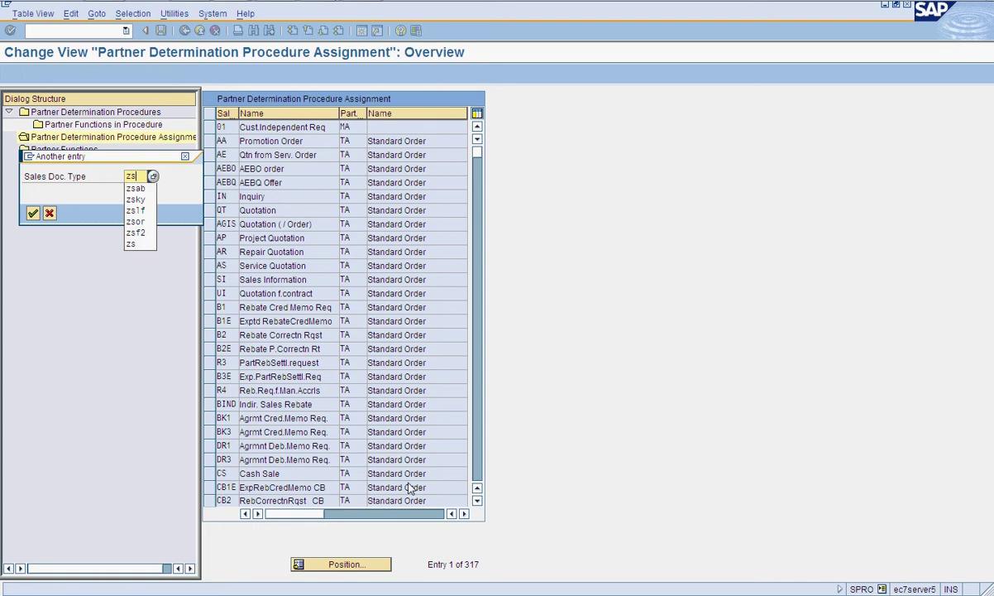
key("BackSpace")
type("b")
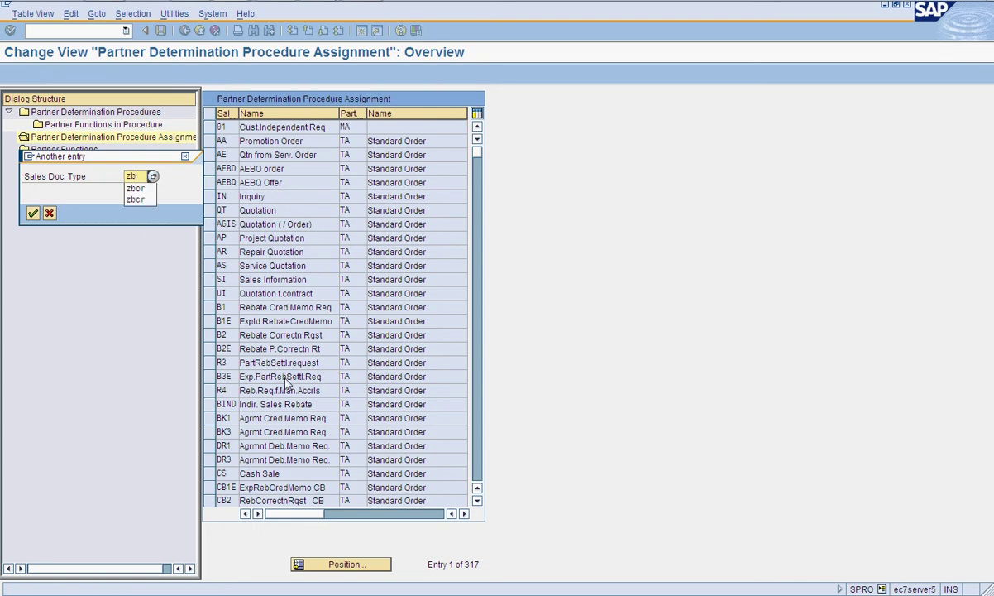
left_click(136, 187)
key("Return")
left_click(349, 127)
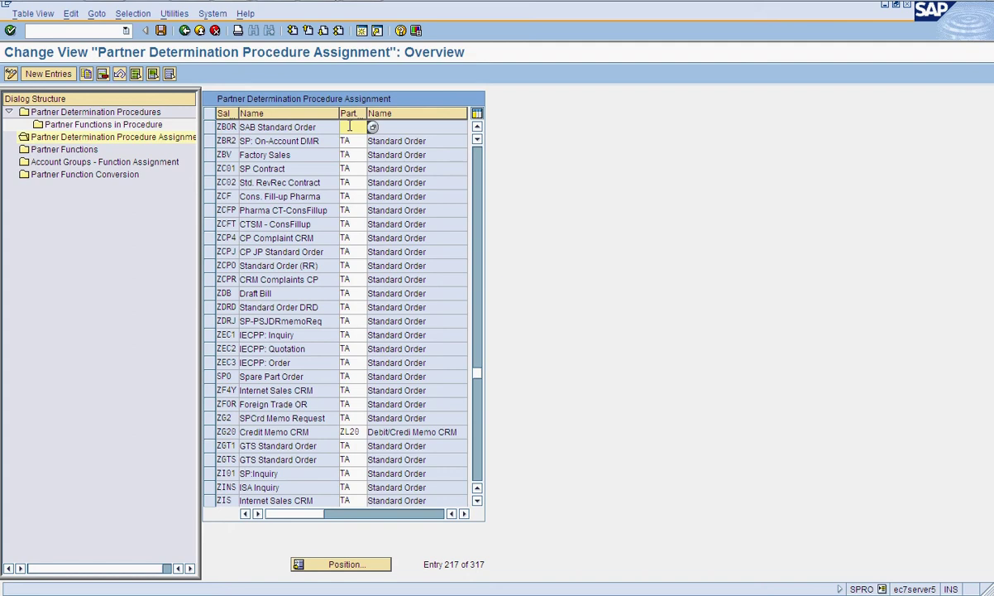
type("zs1")
key("Return")
- Assign partner determination procedure ZS1 to sales document type ZBCR (SAB Credit Memo Requ)
scroll(358, 154, "up", 1)
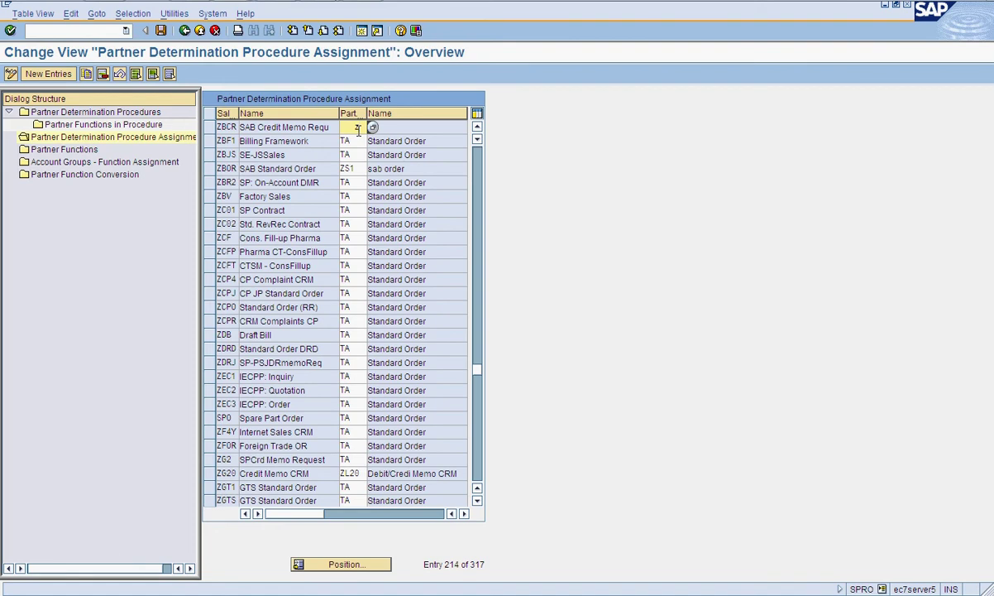
key("BackSpace")
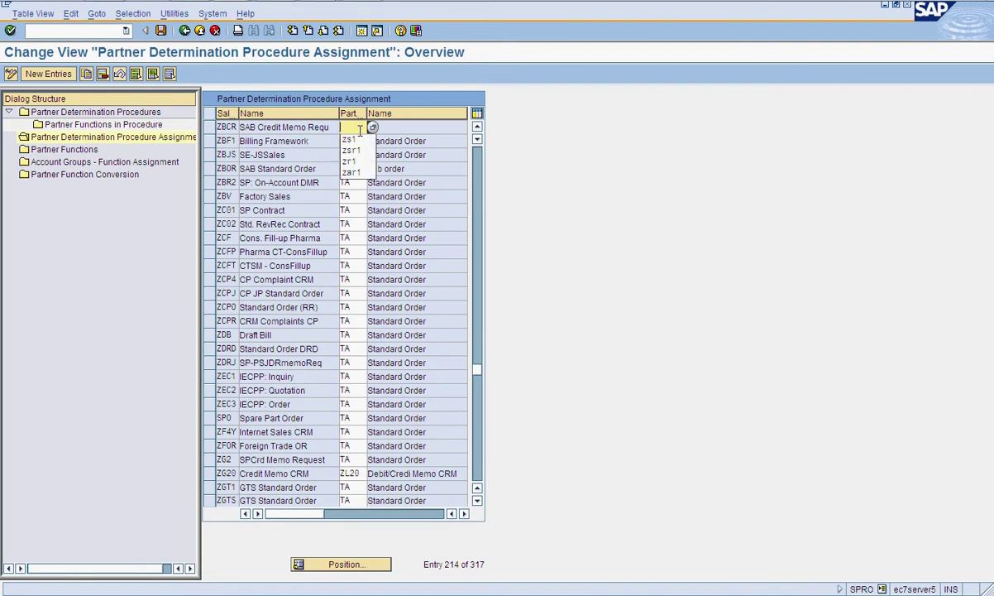
left_click(354, 140)
key("Return")
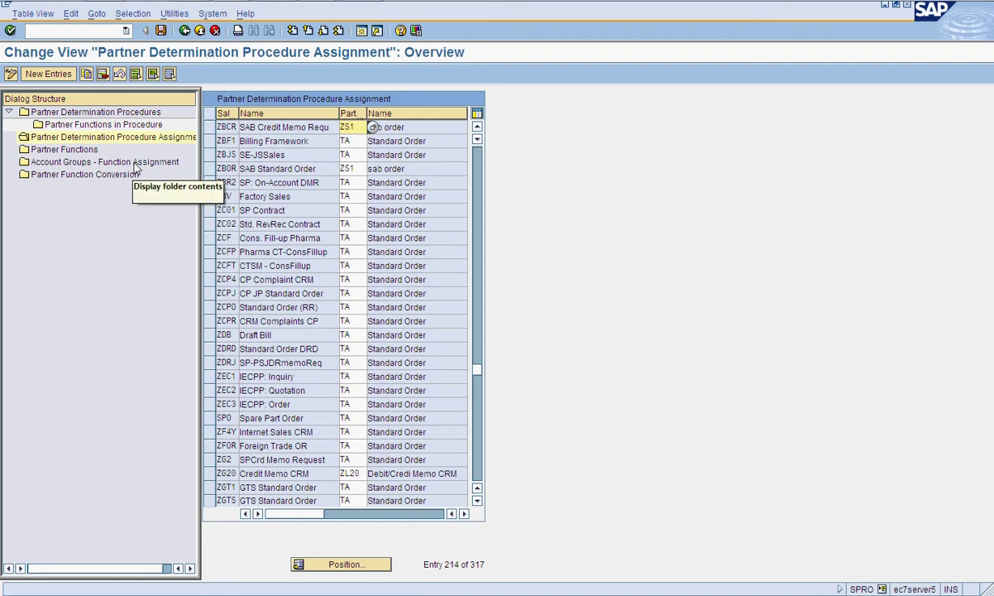
- Save the sales document type assignments and return to the list of partner determination activities
left_click(161, 32)
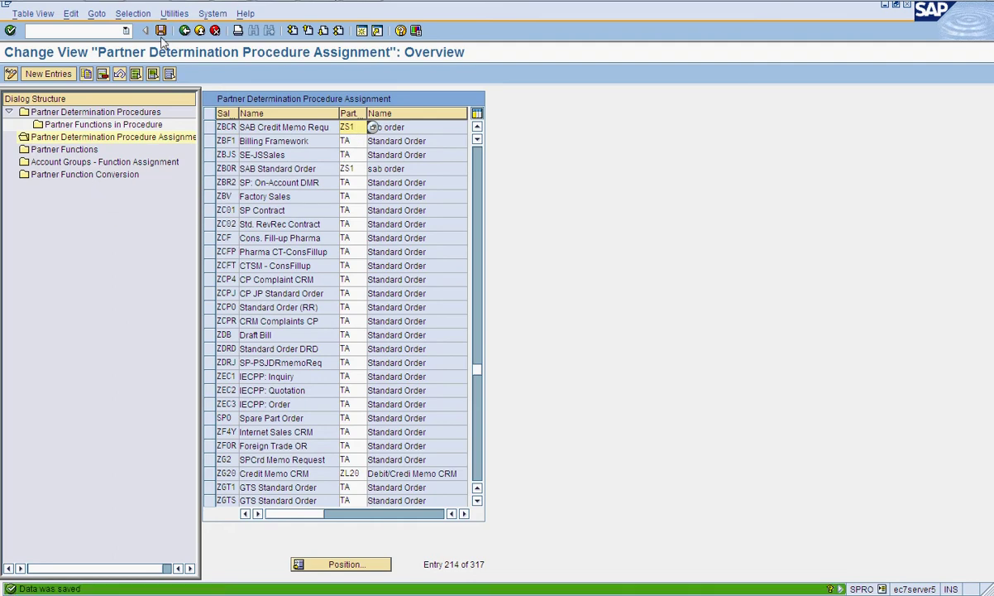
left_click(186, 31)
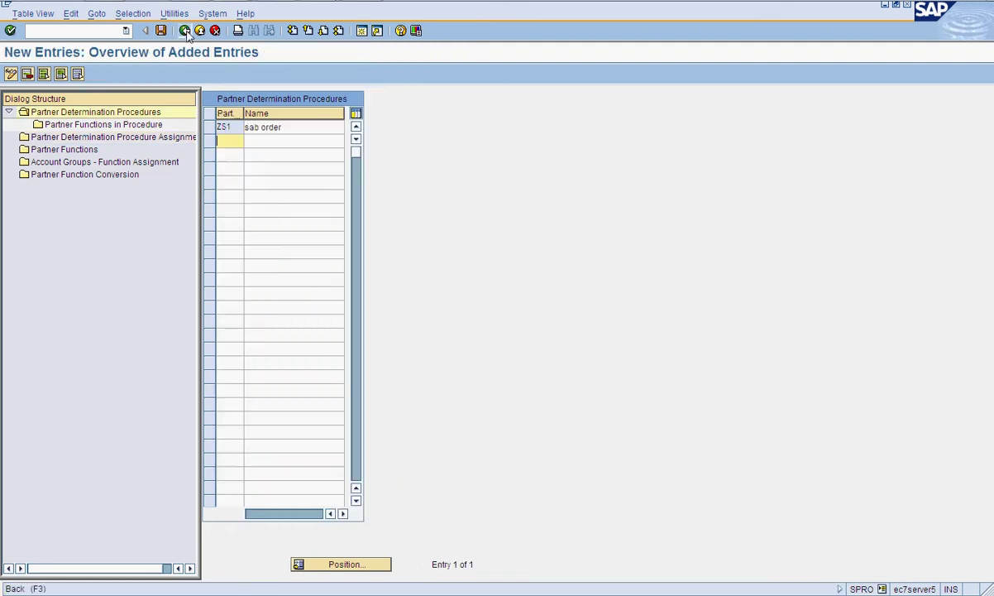
left_click(186, 32)
left_click(185, 31)
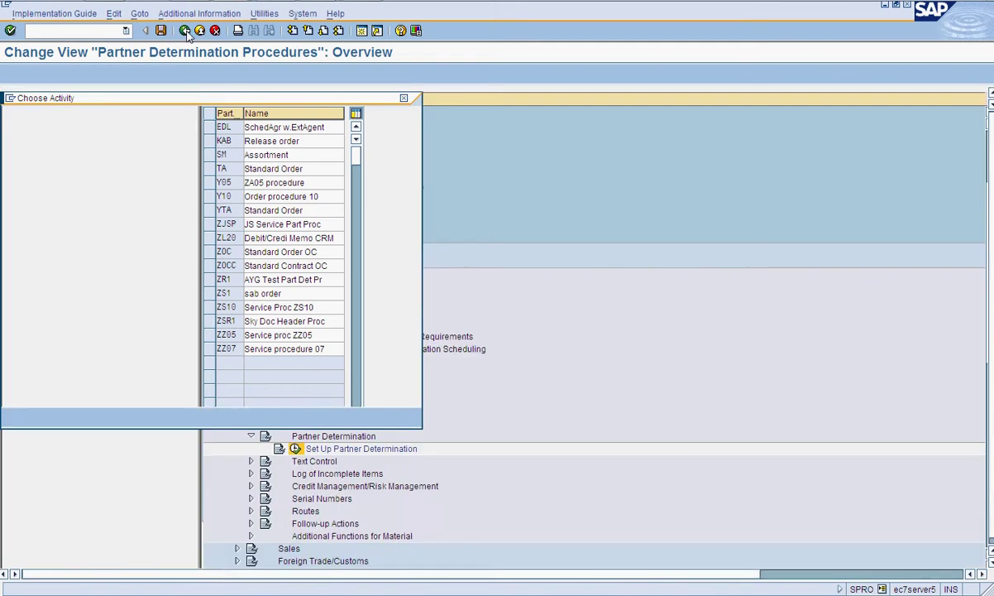
- In partner determination for the sales document item, locate item category ZBOR in Procedure Assignment and assign procedure N to it
double_click(183, 176)
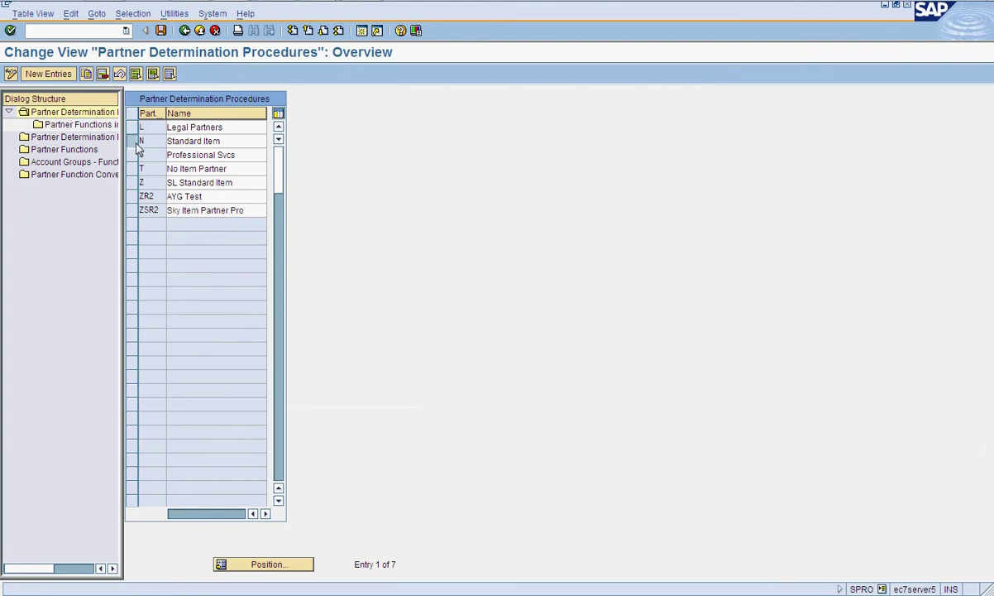
left_click(132, 141)
double_click(91, 139)
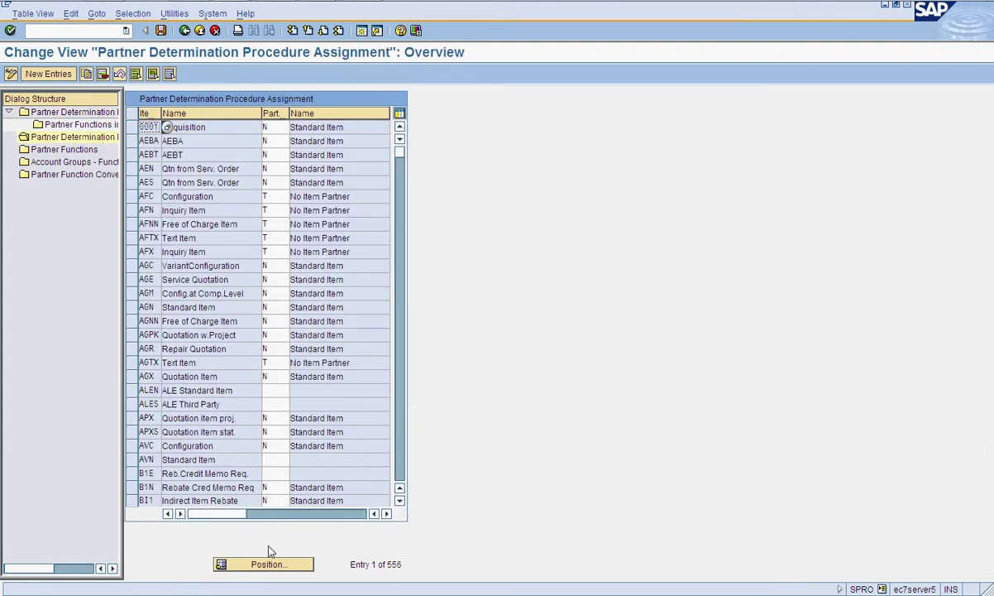
left_click(258, 564)
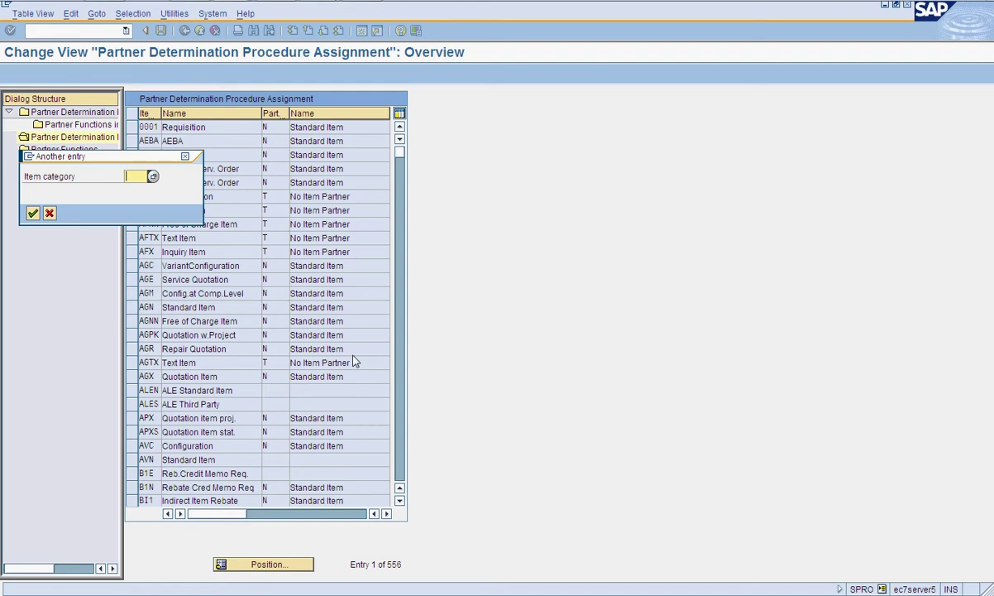
type("z")
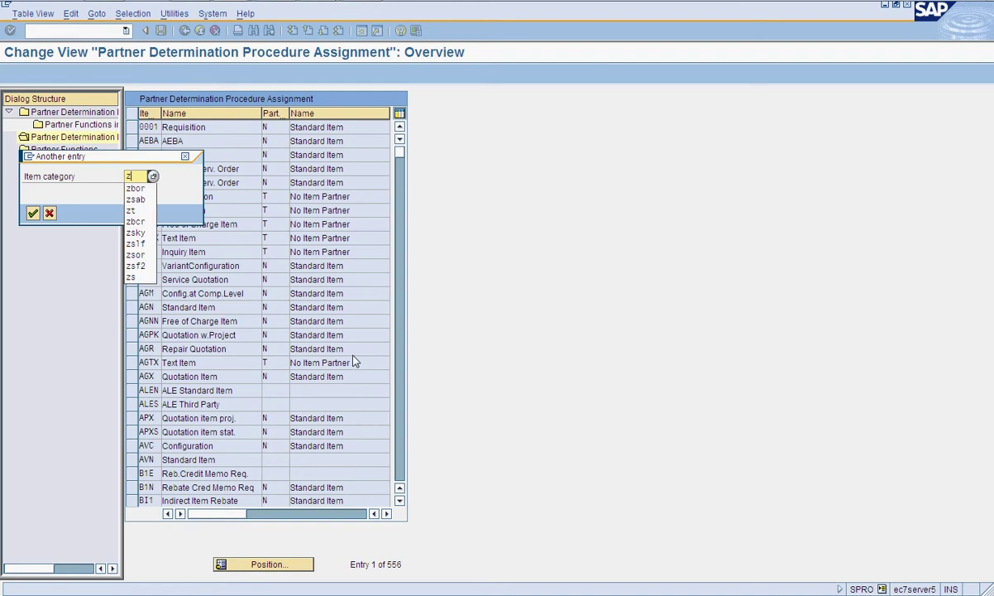
left_click(149, 189)
key("Return")
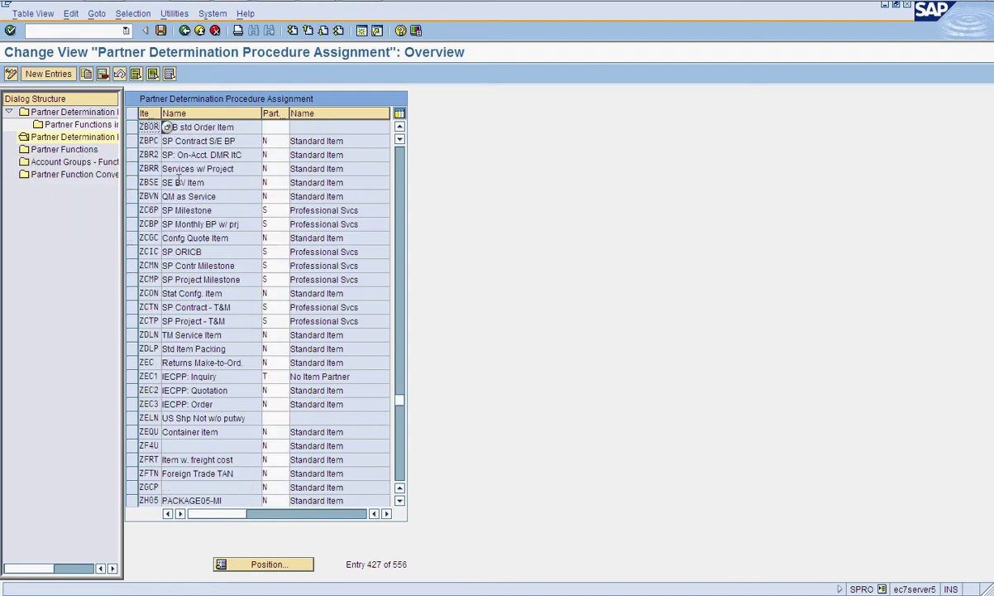
left_click(279, 127)
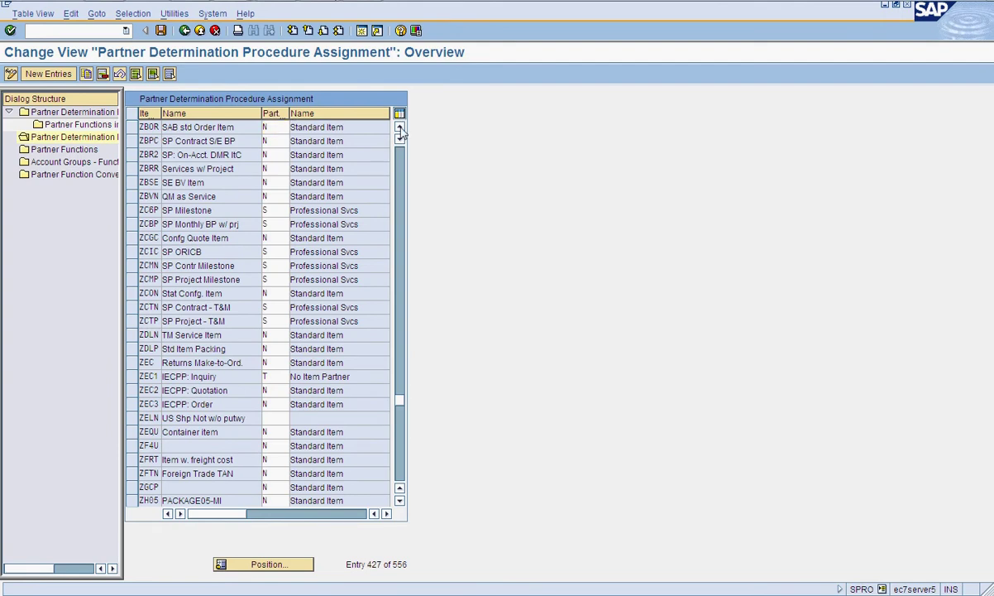
- Assign procedure N to item category ZBCR (SAB Credit item) and save the assignments in the ZSAB TV Project customizing request
left_click(400, 129)
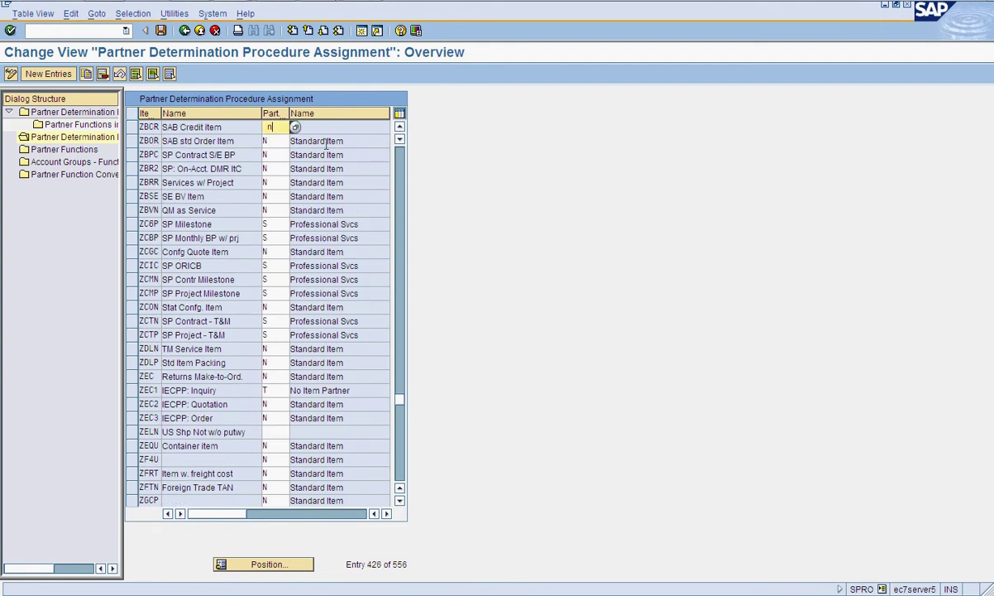
type("n")
key("Return")
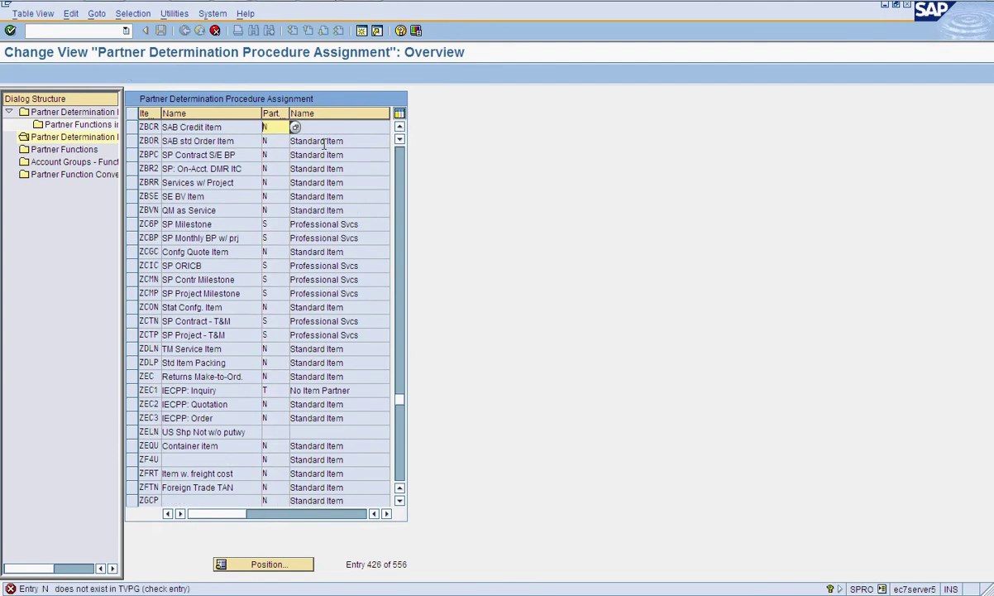
key("Return")
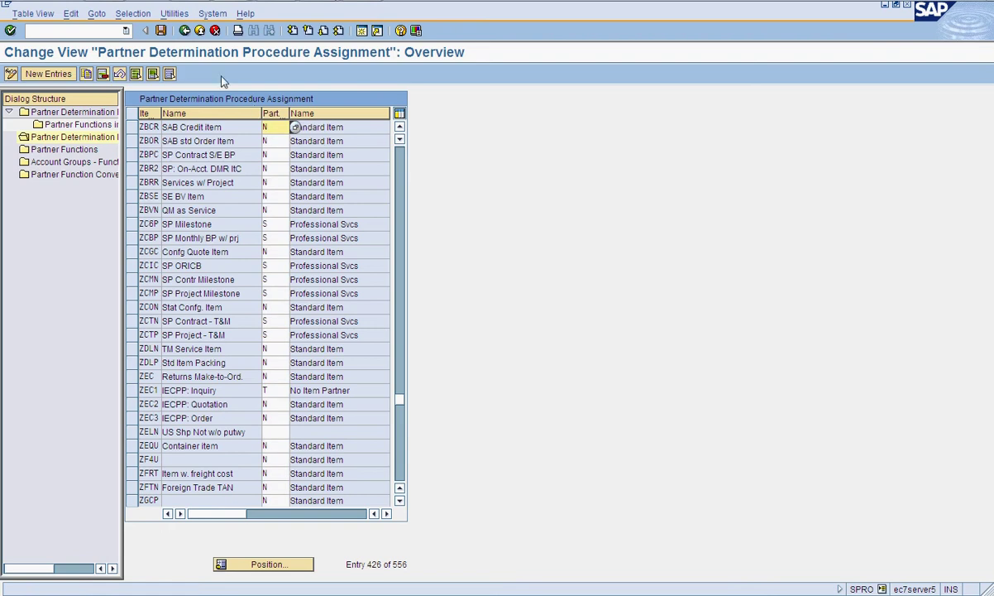
left_click(163, 36)
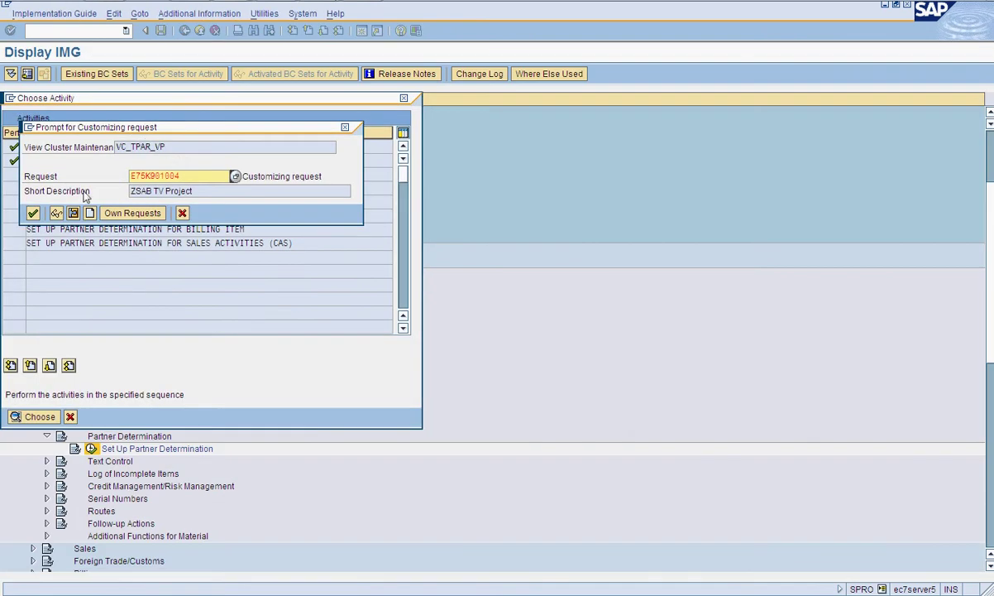
left_click(33, 214)
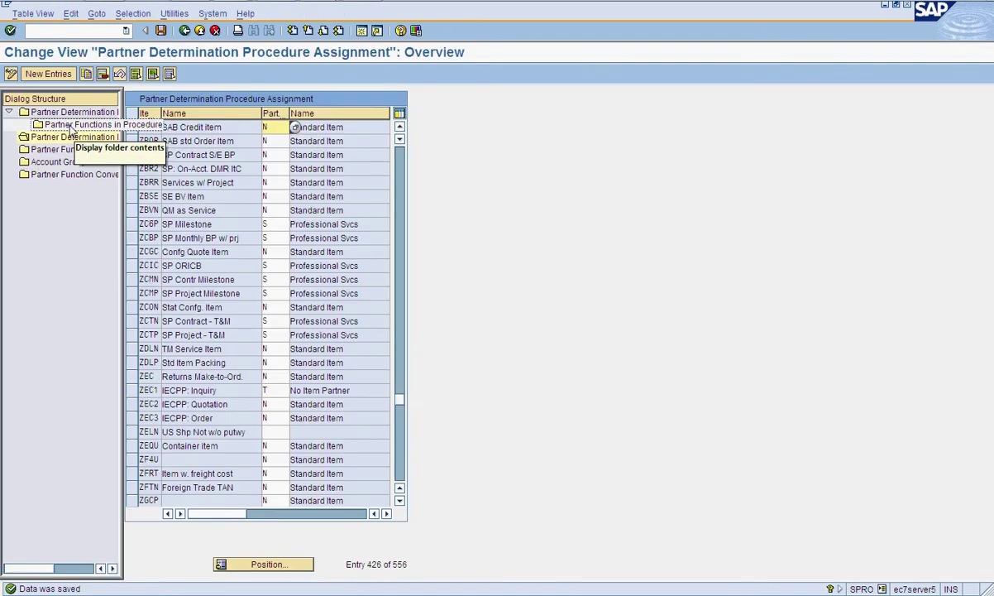
- Open the partner functions of item procedure N and delete CP, EU, Q1, Q2, SE, Z2, ZC and SB
double_click(72, 116)
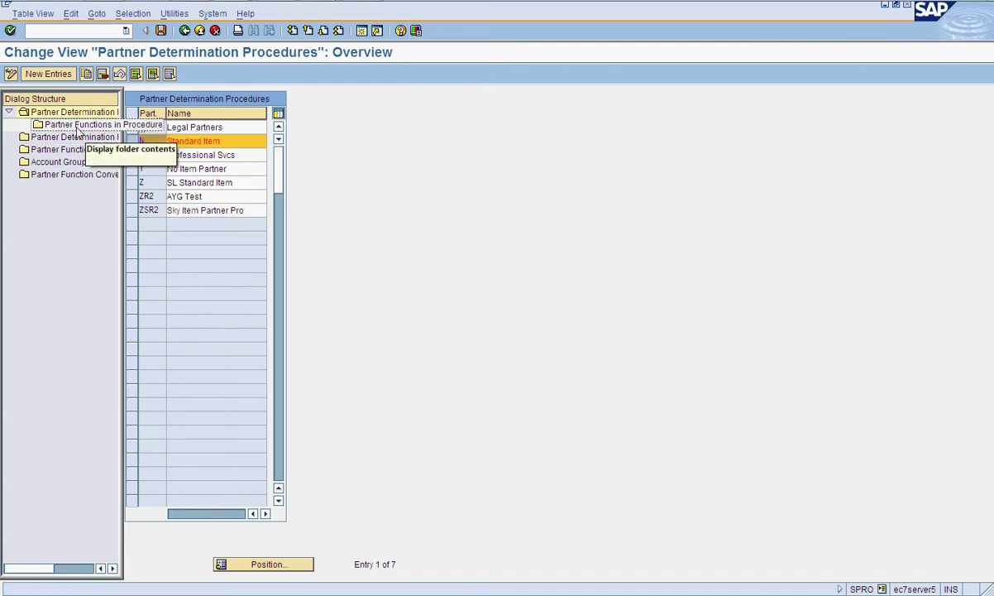
double_click(78, 125)
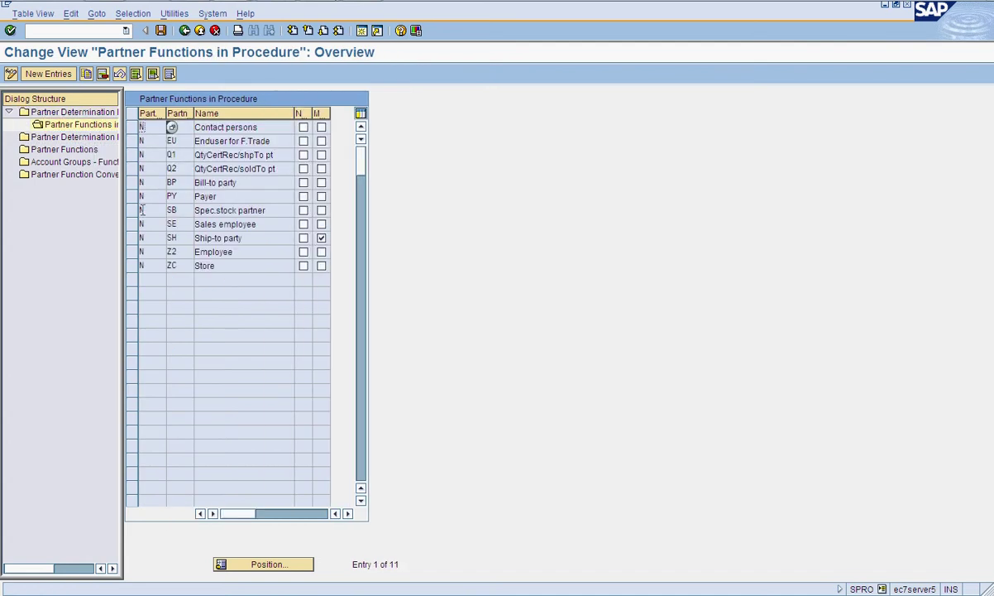
left_click(131, 155)
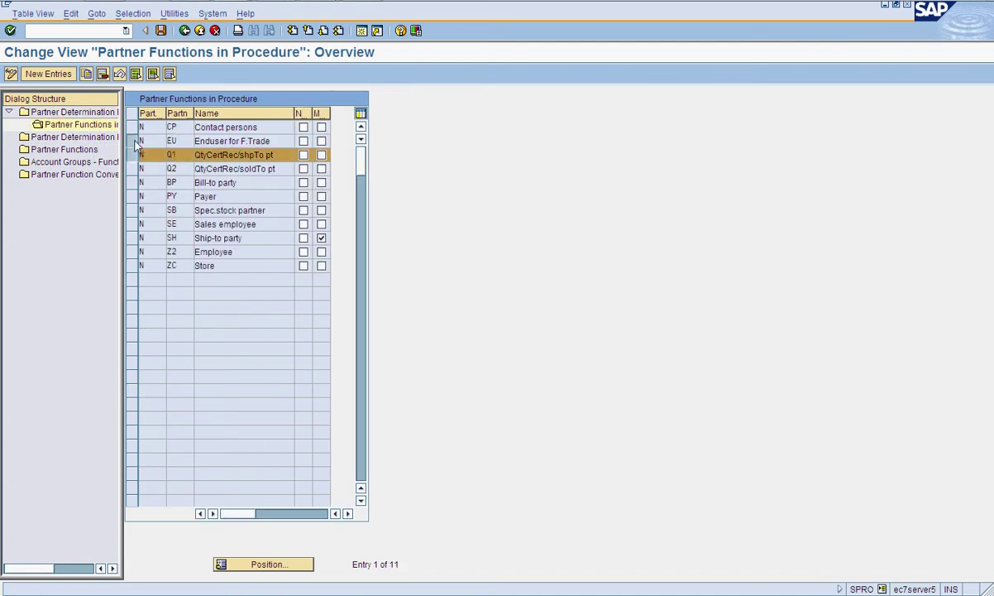
left_click(132, 140, "ctrl")
left_click(132, 169, "ctrl")
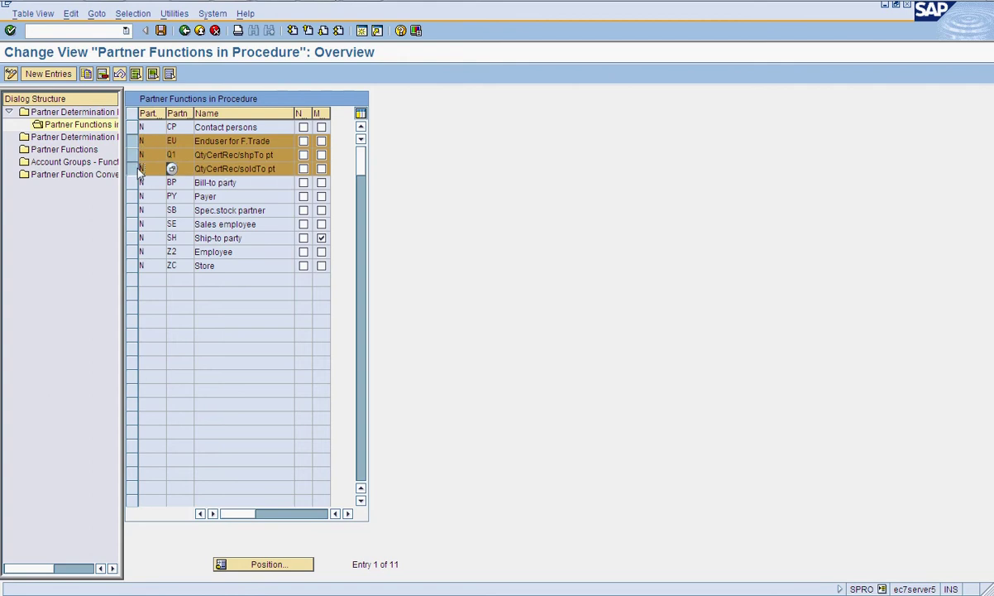
left_click(134, 127, "ctrl")
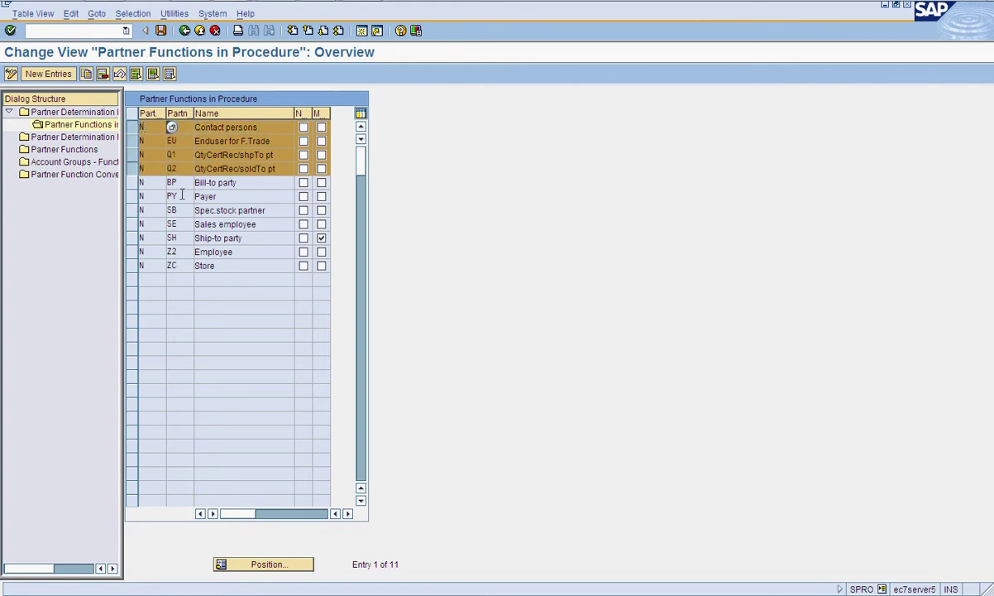
left_click(132, 224, "ctrl")
left_click(133, 251, "ctrl")
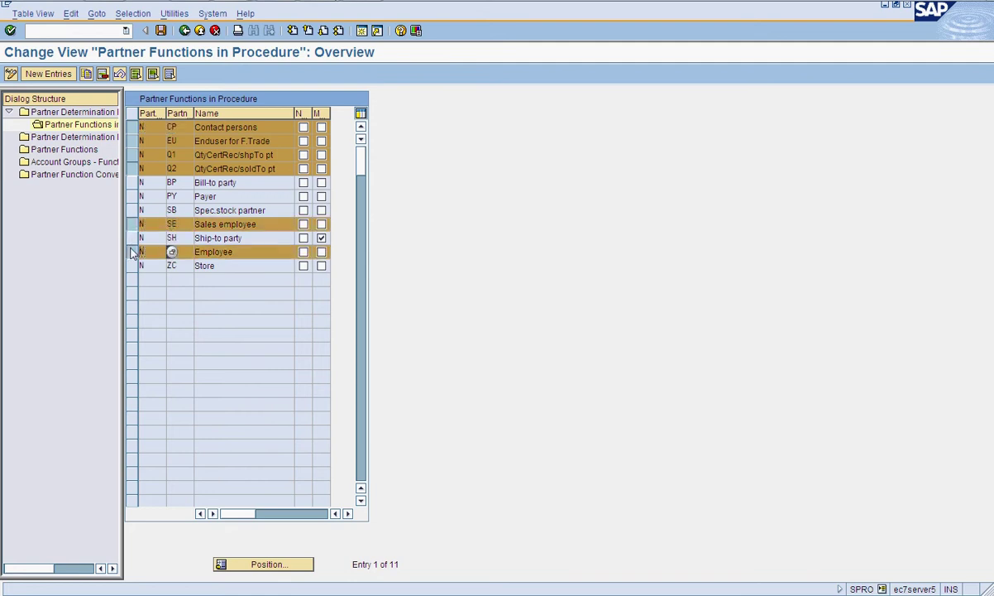
left_click(133, 265, "ctrl")
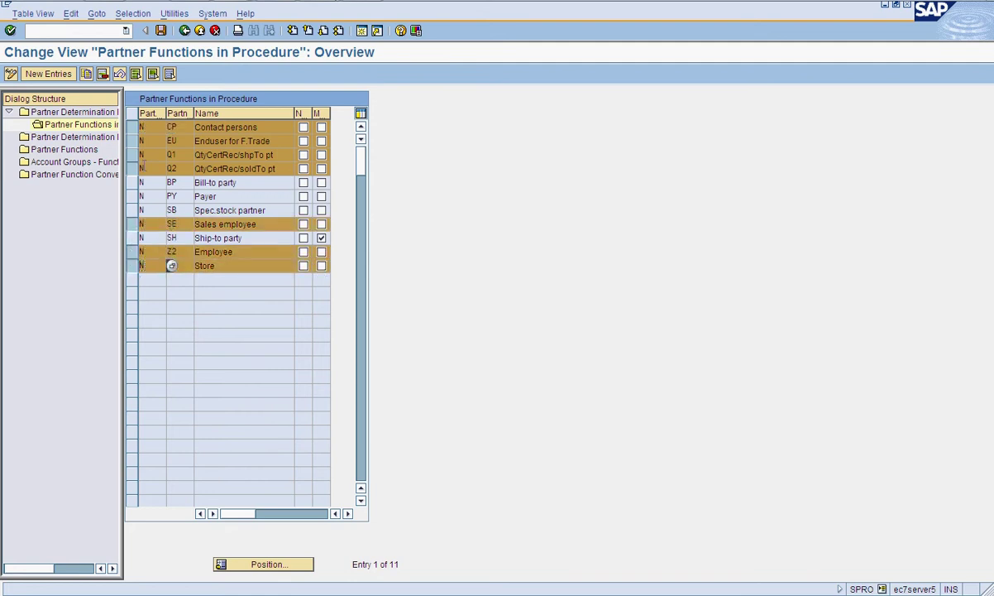
left_click(104, 75)
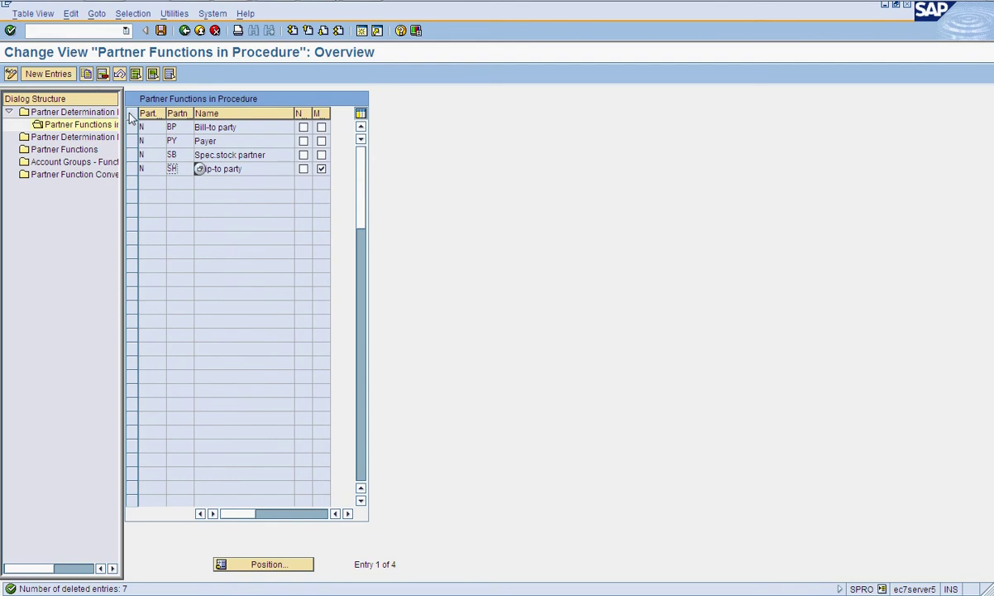
left_click(132, 155)
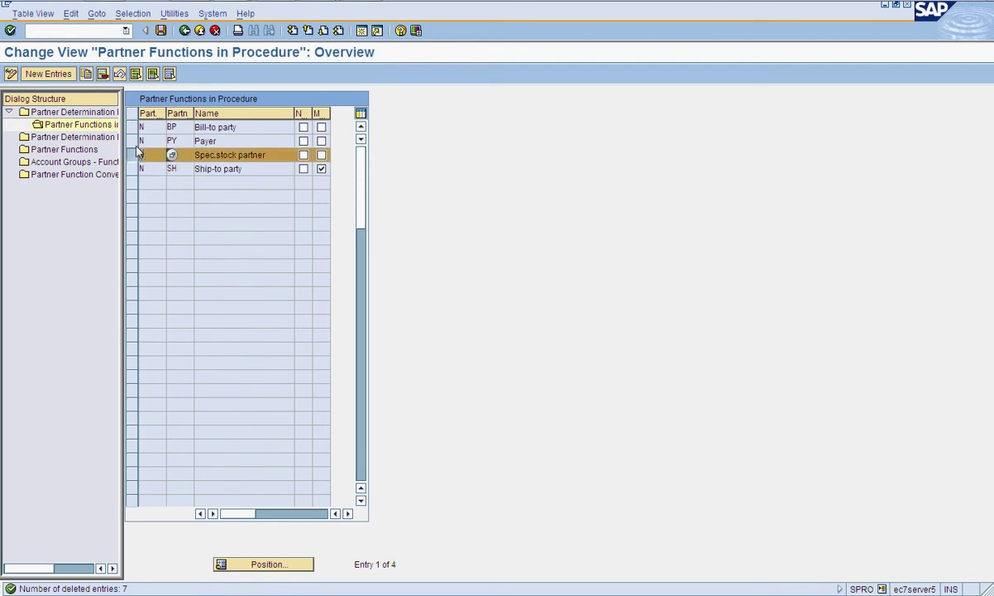
left_click(103, 75)
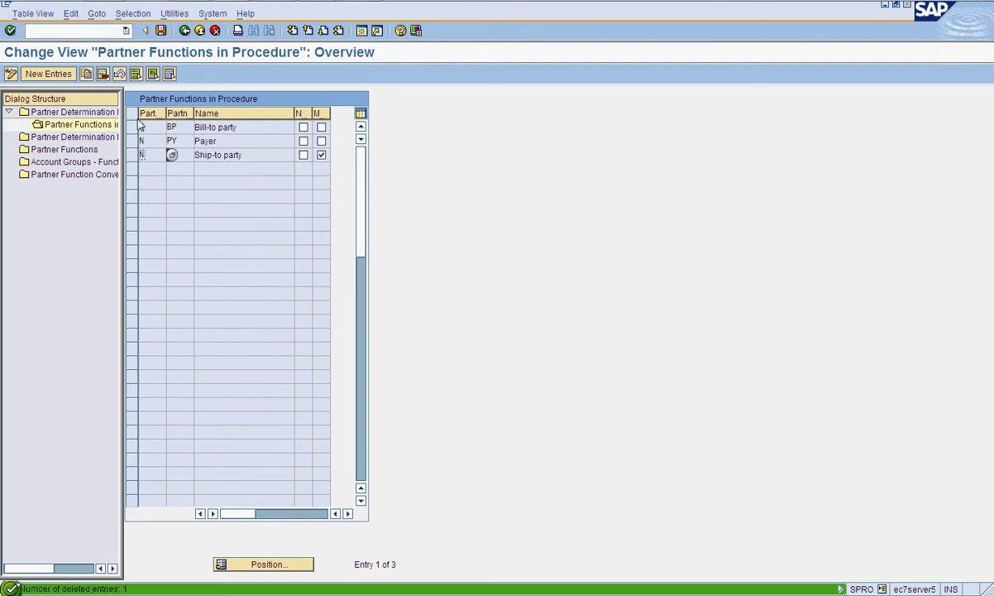
- Add partner function SP (Sold-to party) to item procedure N and return to the partner function overview
left_click(63, 74)
left_click(181, 125)
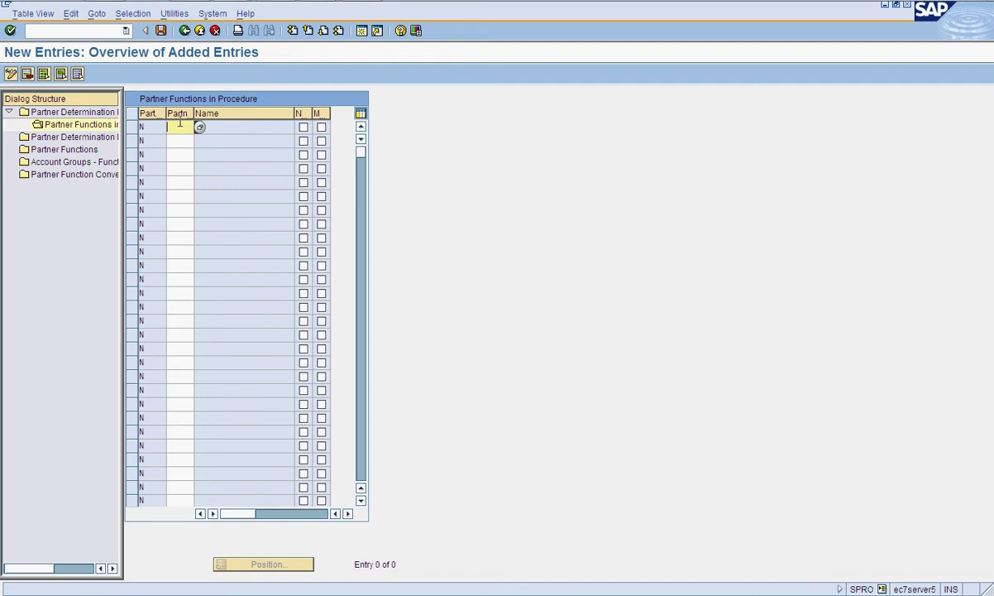
type("SP")
key("Return")
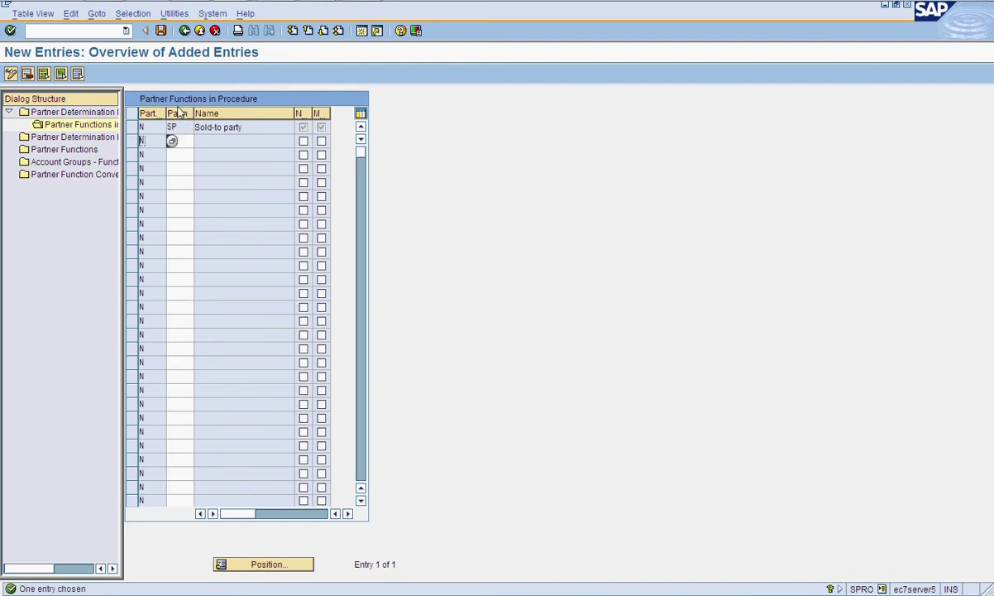
left_click(186, 34)
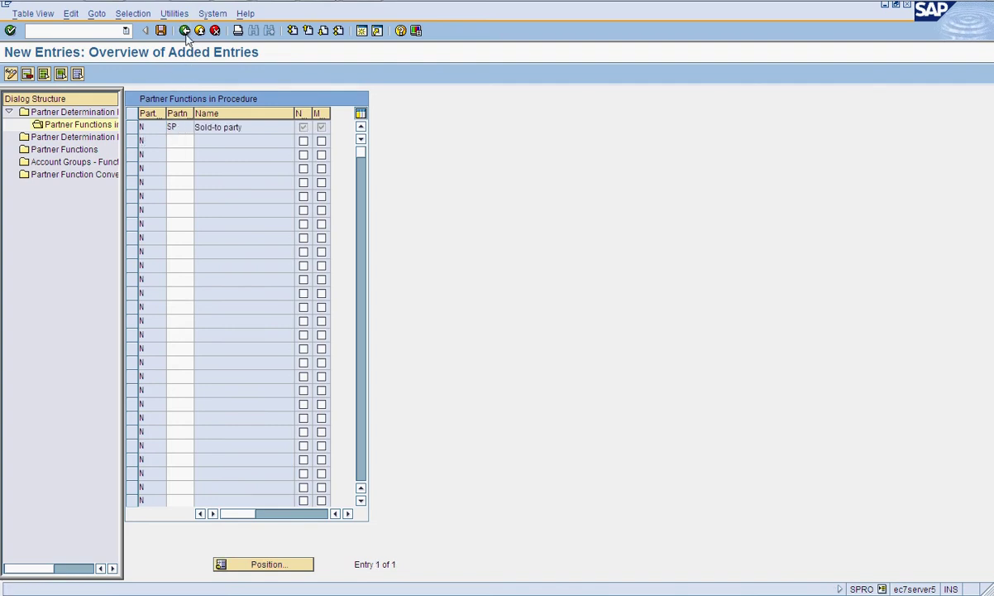
left_click(249, 172)
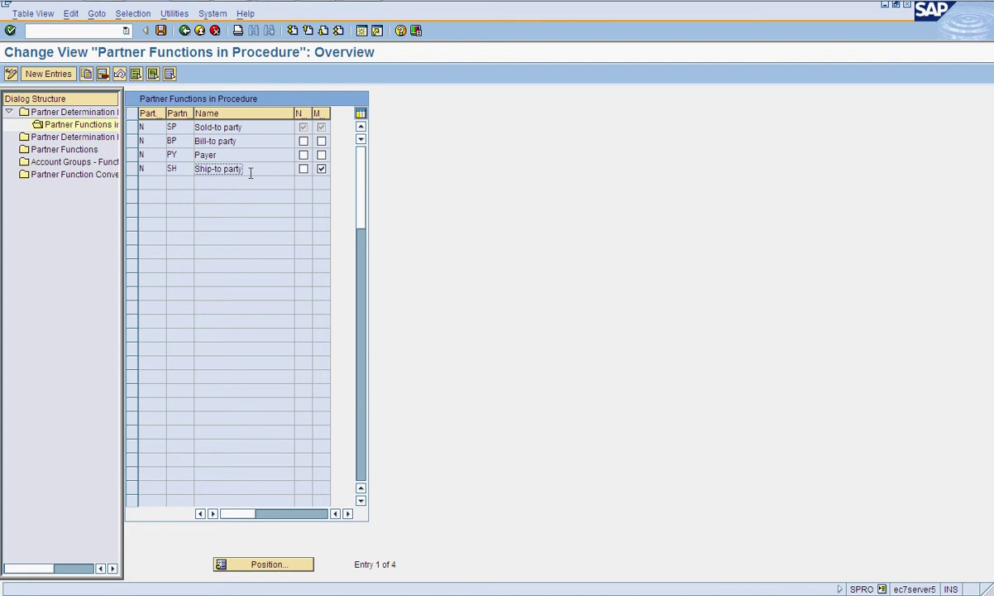
- Save the partner functions of procedure N and leave the partner determination activities, returning to the IMG structure
left_click(162, 31)
left_click(184, 32)
left_click(185, 31)
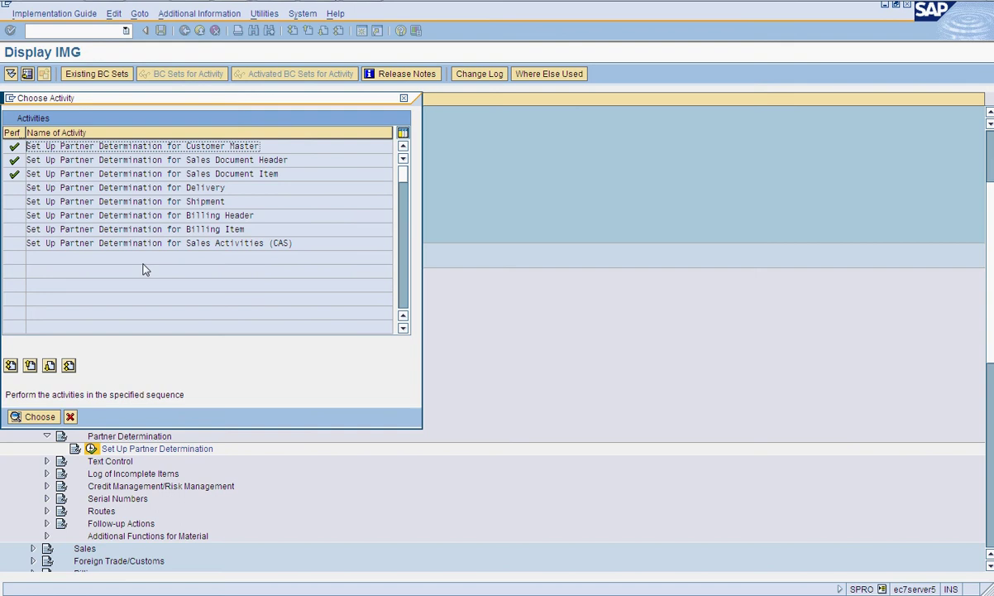
left_click(70, 416)
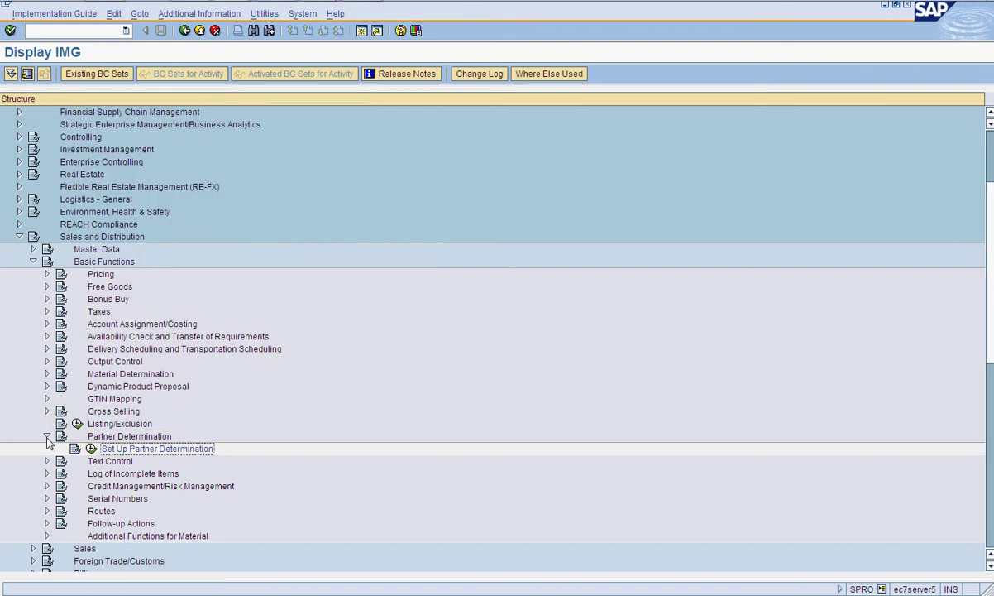
- Collapse the Partner Determination node, then examine the Listing/Exclusion activities and close their list
left_click(47, 435)
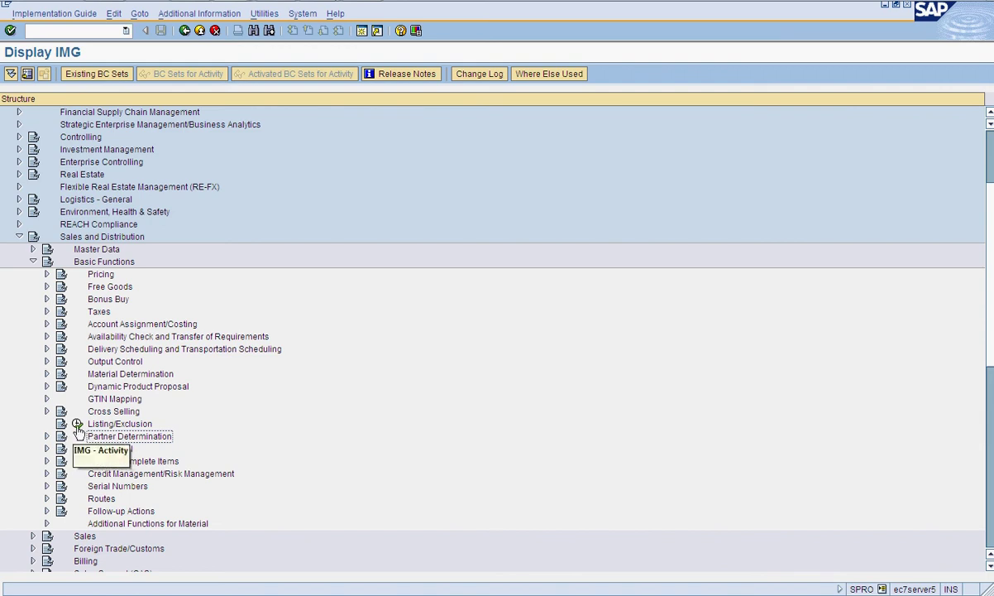
left_click(76, 424)
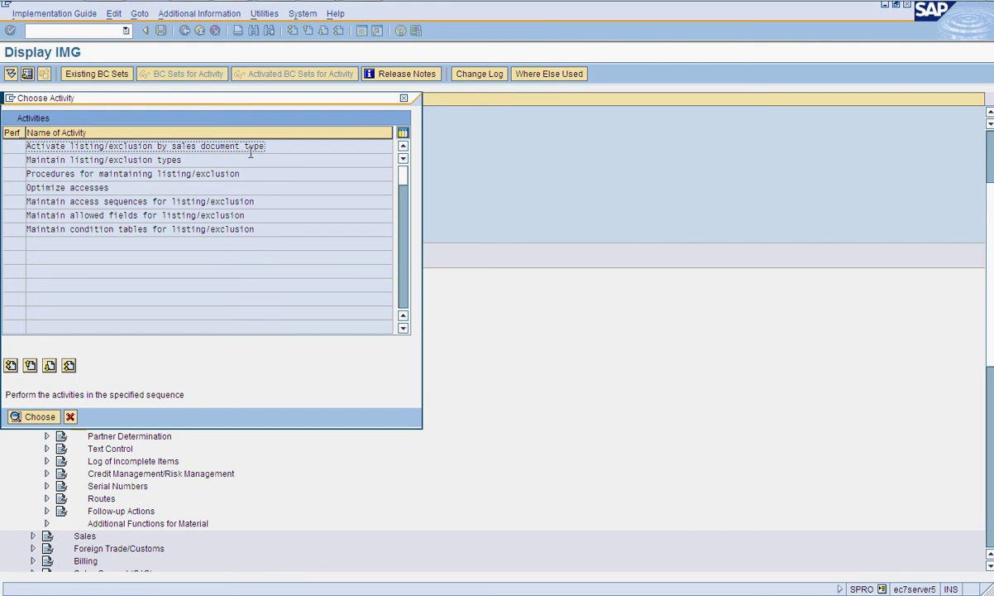
left_click(71, 417)
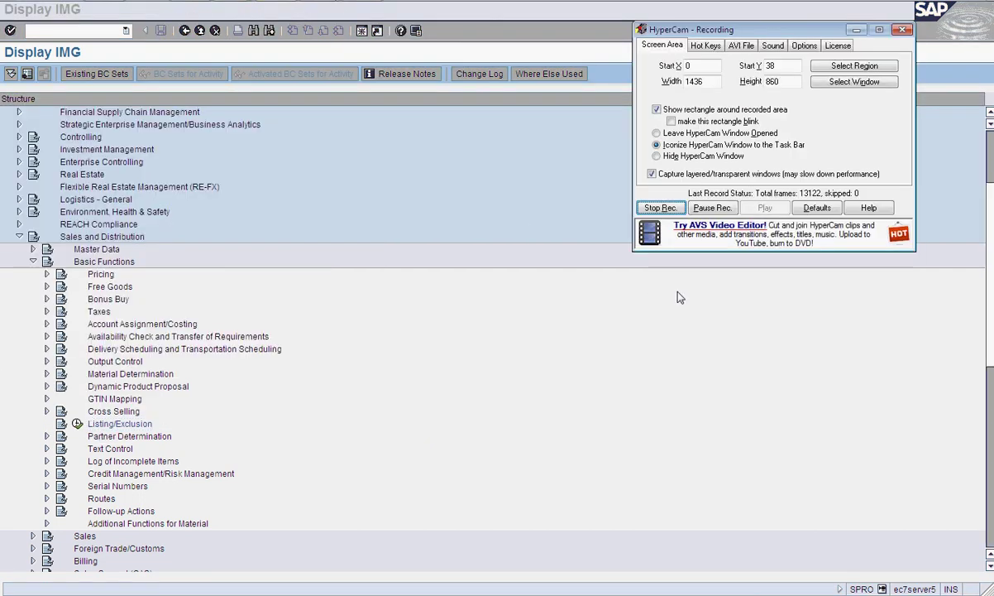